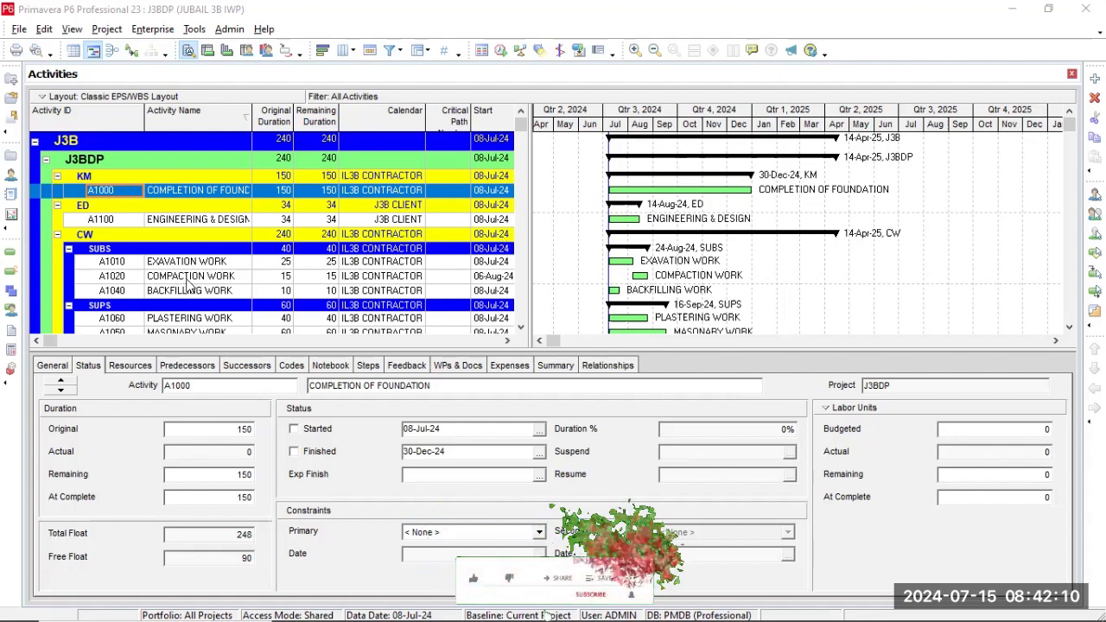
pyautogui.click(239, 277)
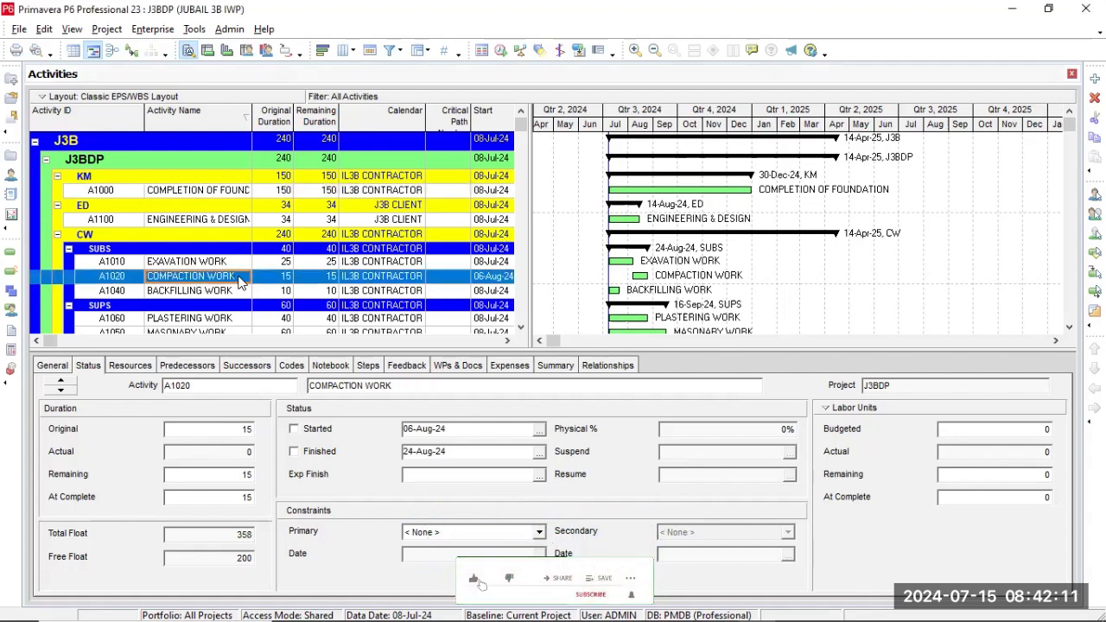
pyautogui.click(211, 262)
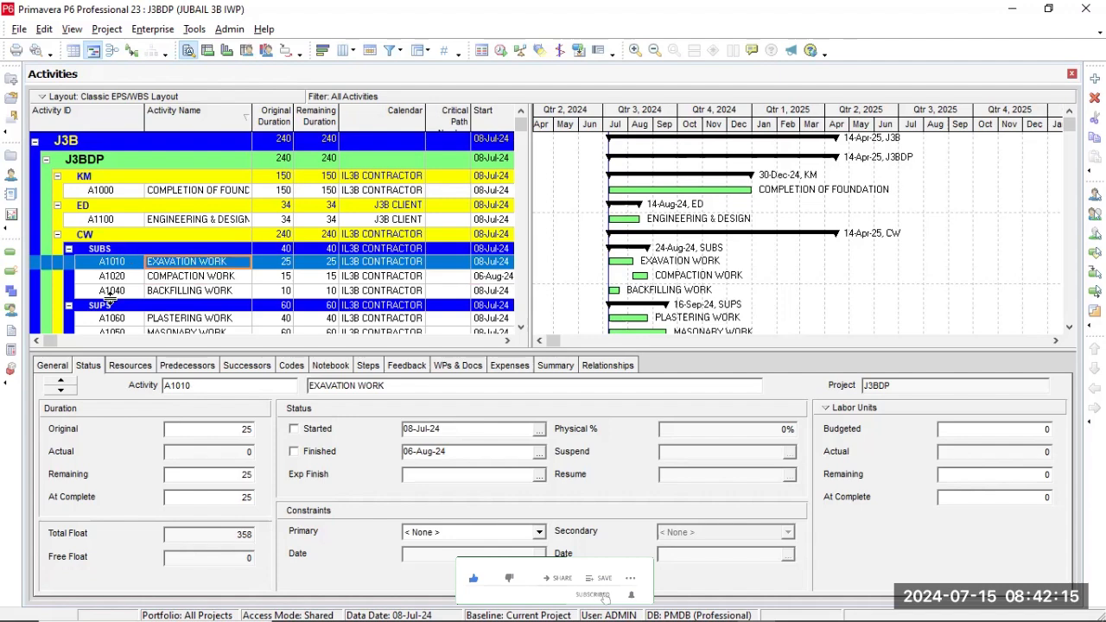
pyautogui.click(214, 294)
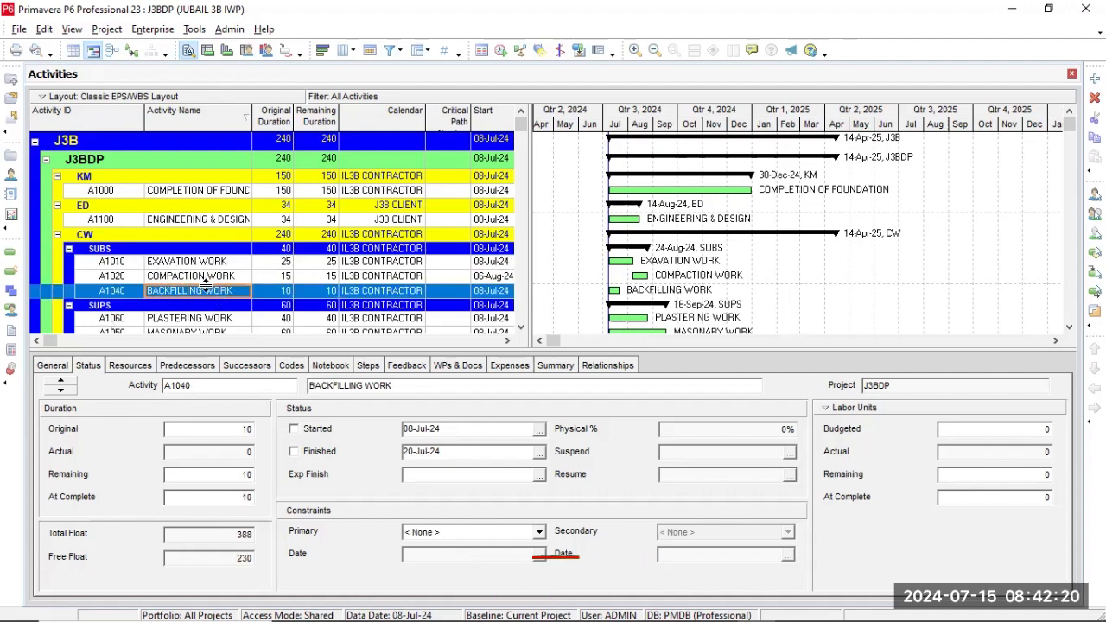
# Add a new activity to the SUBS group of the construction work and give it the activity ID FW.
pyautogui.click(111, 276)
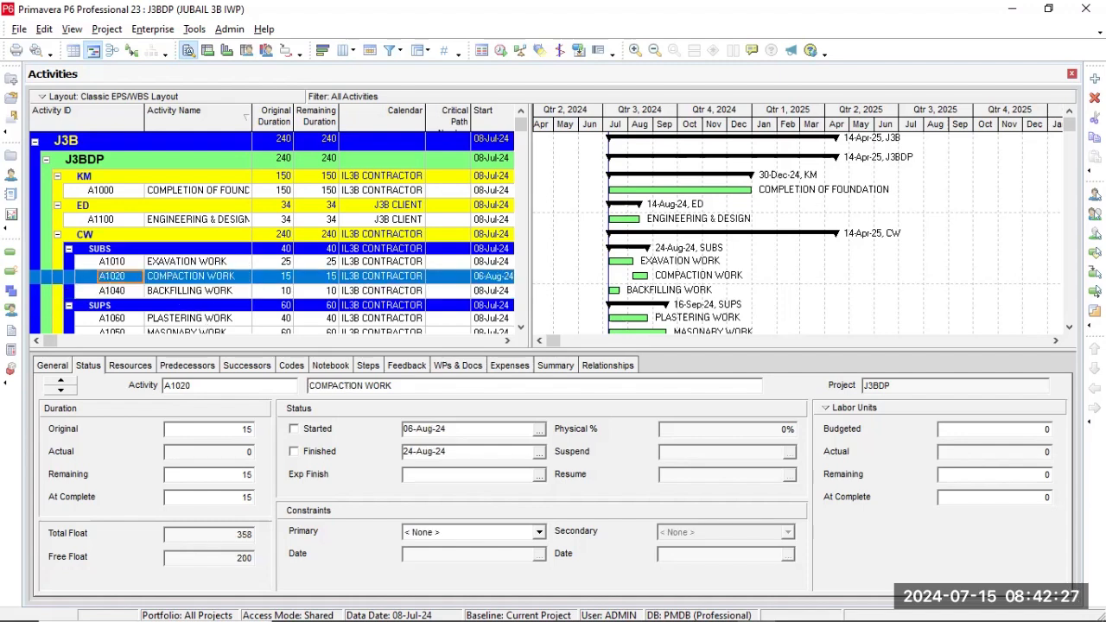
pyautogui.click(1094, 79)
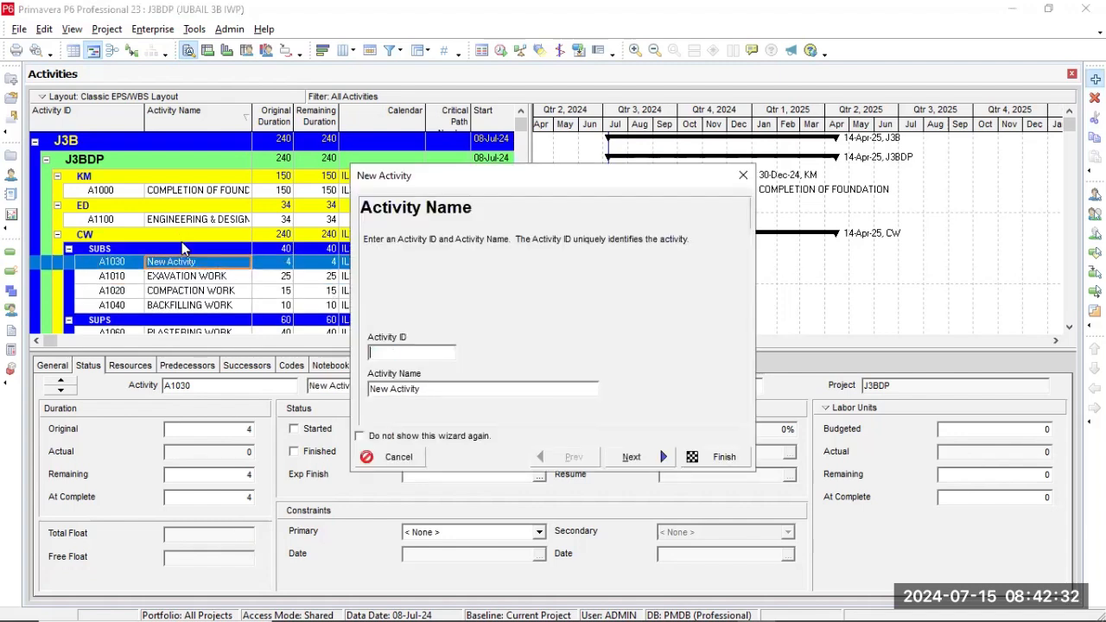
pyautogui.write('foun')
pyautogui.write('FOUN')
pyautogui.write('DATION WOR')
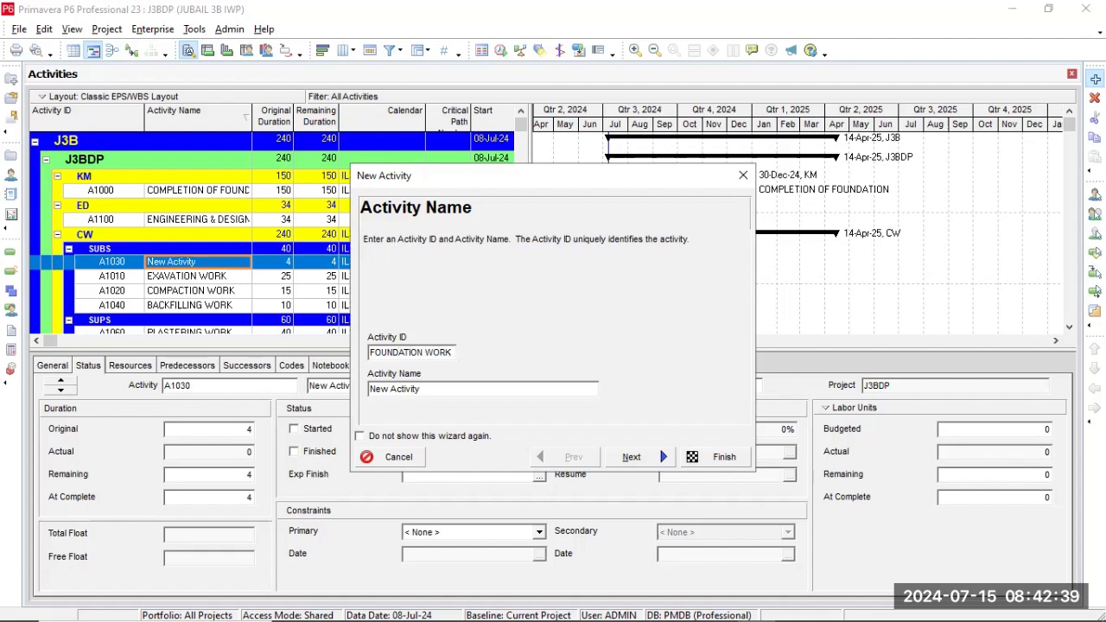
pyautogui.write('K')
pyautogui.press('BackSpace')
pyautogui.press('BackSpace')
pyautogui.press('BackSpace')
pyautogui.press('BackSpace')
pyautogui.press('BackSpace')
pyautogui.press('BackSpace')
pyautogui.press('BackSpace')
pyautogui.press('BackSpace')
pyautogui.press('BackSpace')
pyautogui.press('BackSpace')
pyautogui.press('BackSpace')
pyautogui.press('BackSpace')
pyautogui.press('BackSpace')
pyautogui.press('BackSpace')
pyautogui.press('BackSpace')
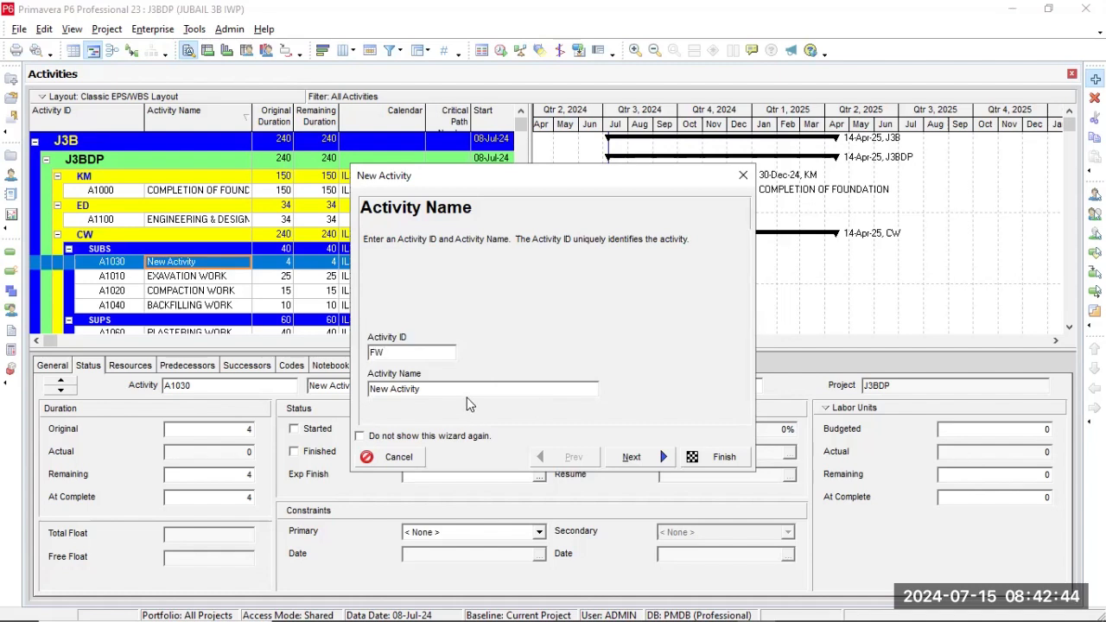
# Name the new activity FOUNDATION WORK.
pyautogui.click(467, 390)
pyautogui.press('BackSpace')
pyautogui.press('BackSpace')
pyautogui.press('BackSpace')
pyautogui.press('BackSpace')
pyautogui.press('BackSpace')
pyautogui.press('BackSpace')
pyautogui.press('BackSpace')
pyautogui.press('BackSpace')
pyautogui.press('BackSpace')
pyautogui.press('BackSpace')
pyautogui.press('BackSpace')
pyautogui.press('BackSpace')
pyautogui.write('FOU')
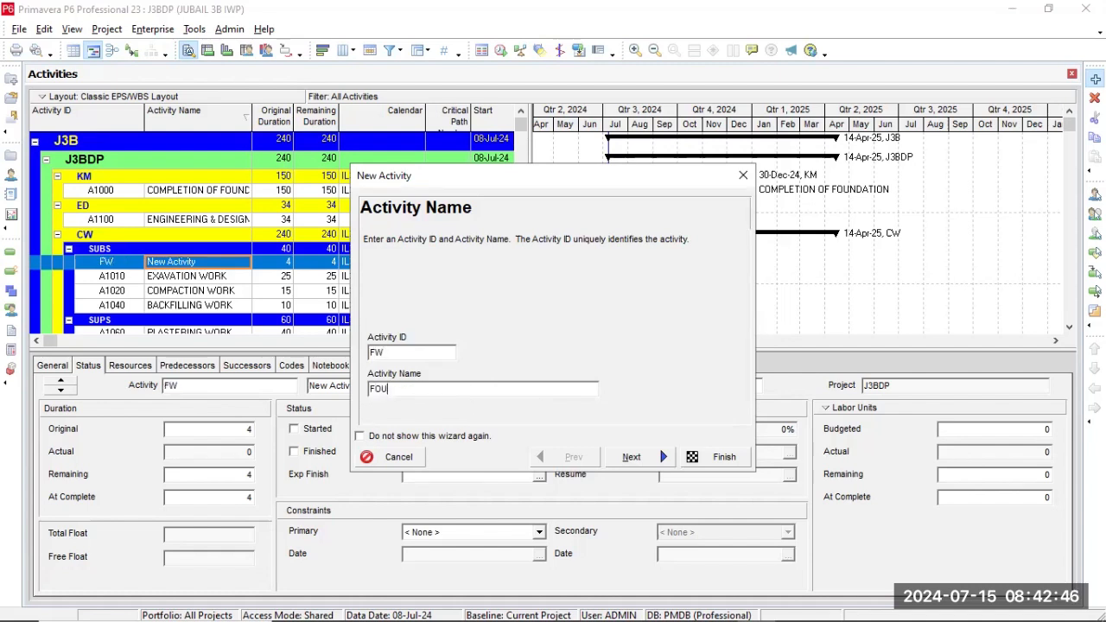
pyautogui.write('NDATION WORK')
# Finish the New Activity wizard with WBS J3BDP.CW.SUBS, Task Dependent and Fixed Duration & Units, and stop the wizard from showing again.
pyautogui.click(636, 457)
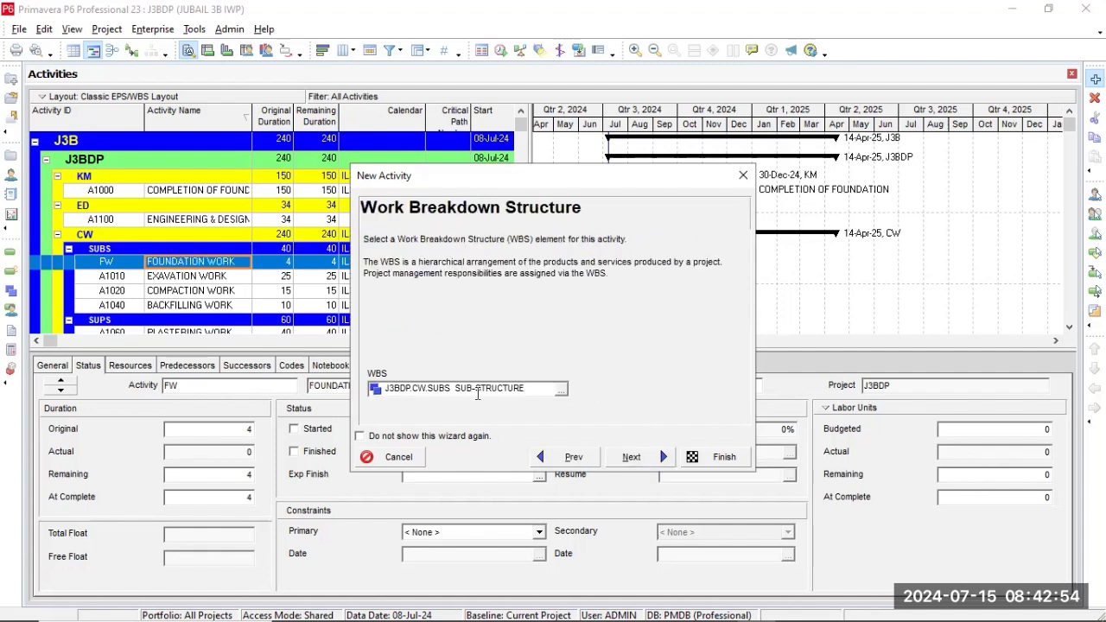
pyautogui.click(656, 461)
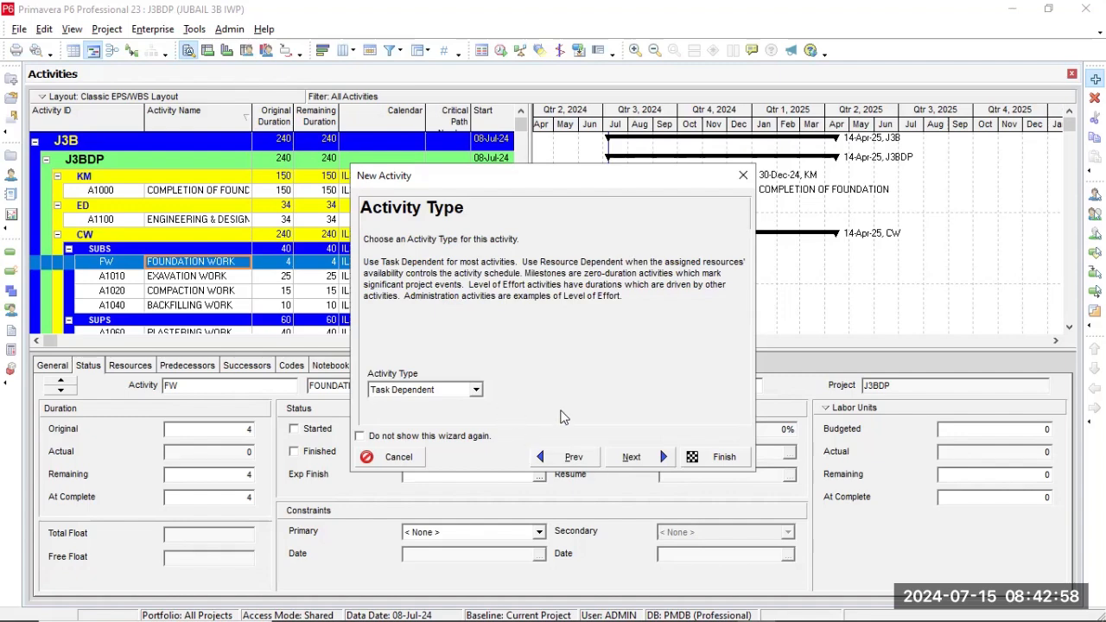
pyautogui.click(618, 443)
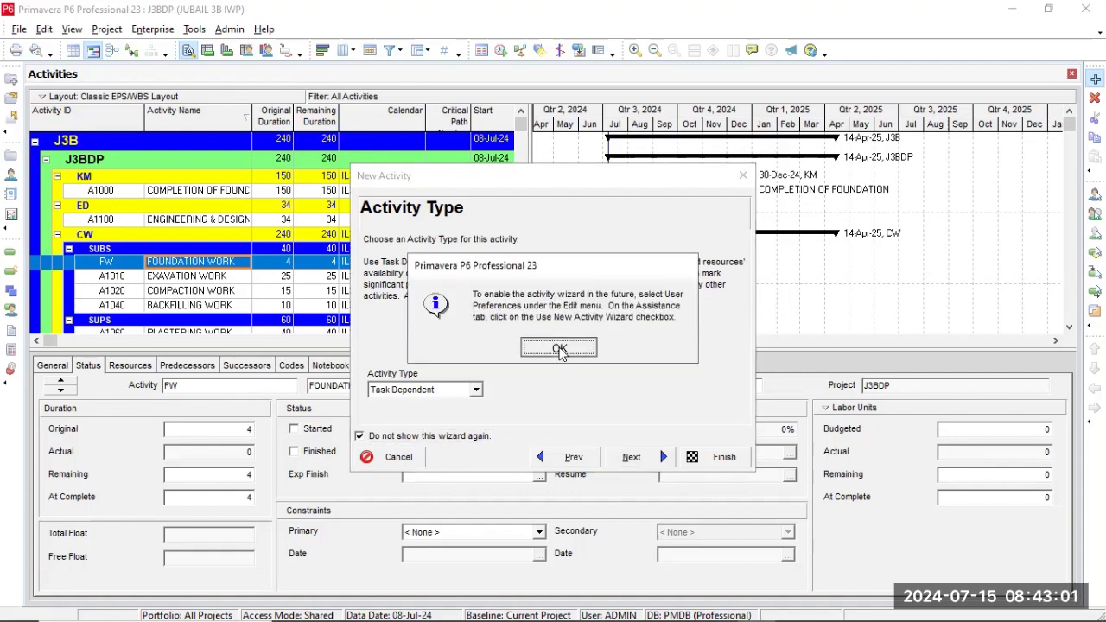
pyautogui.click(560, 348)
pyautogui.click(618, 456)
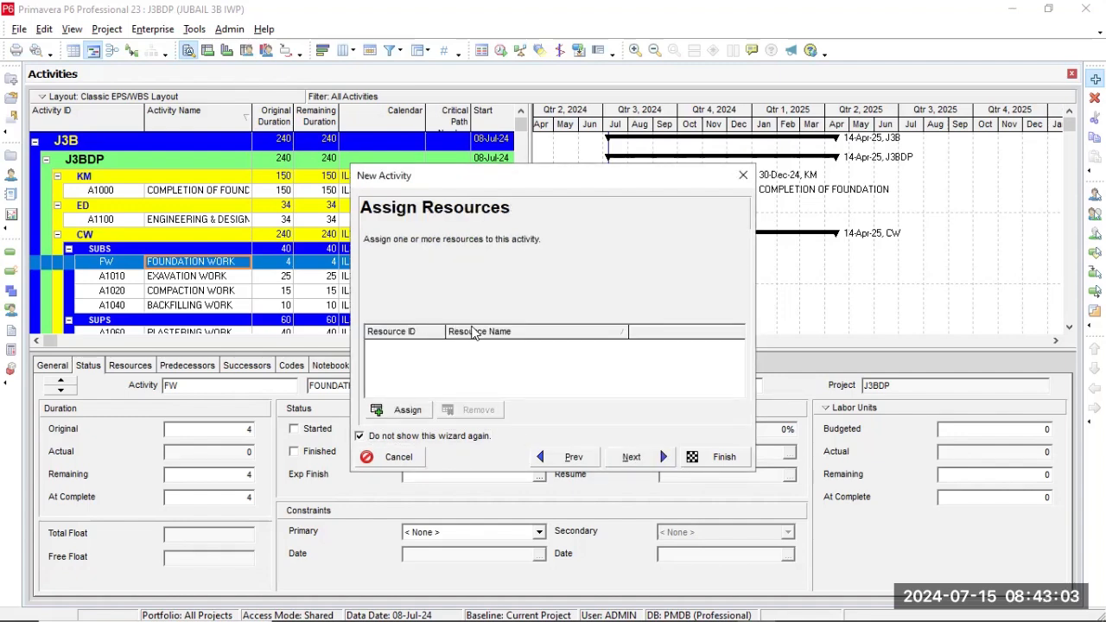
pyautogui.click(639, 457)
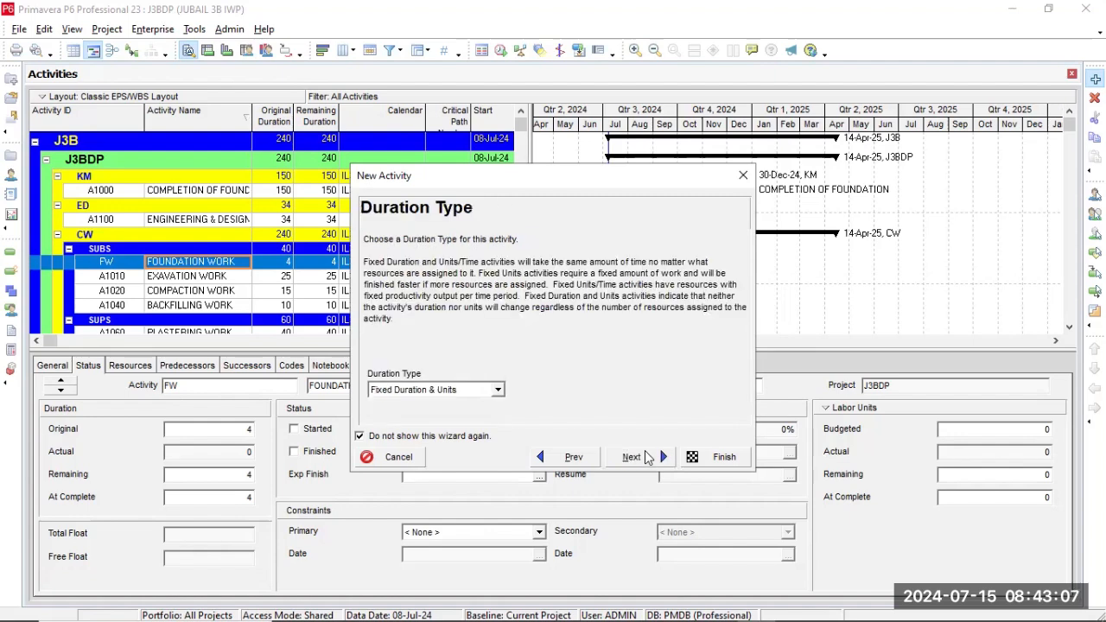
pyautogui.click(724, 457)
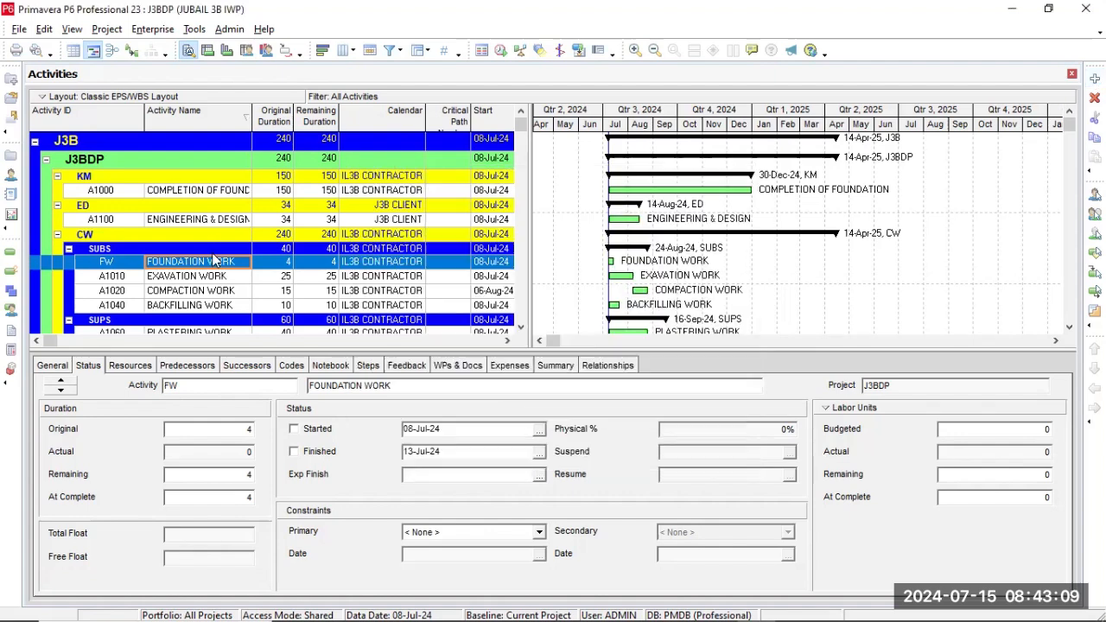
# Set the original duration of FOUNDATION WORK to 26.
pyautogui.click(288, 266)
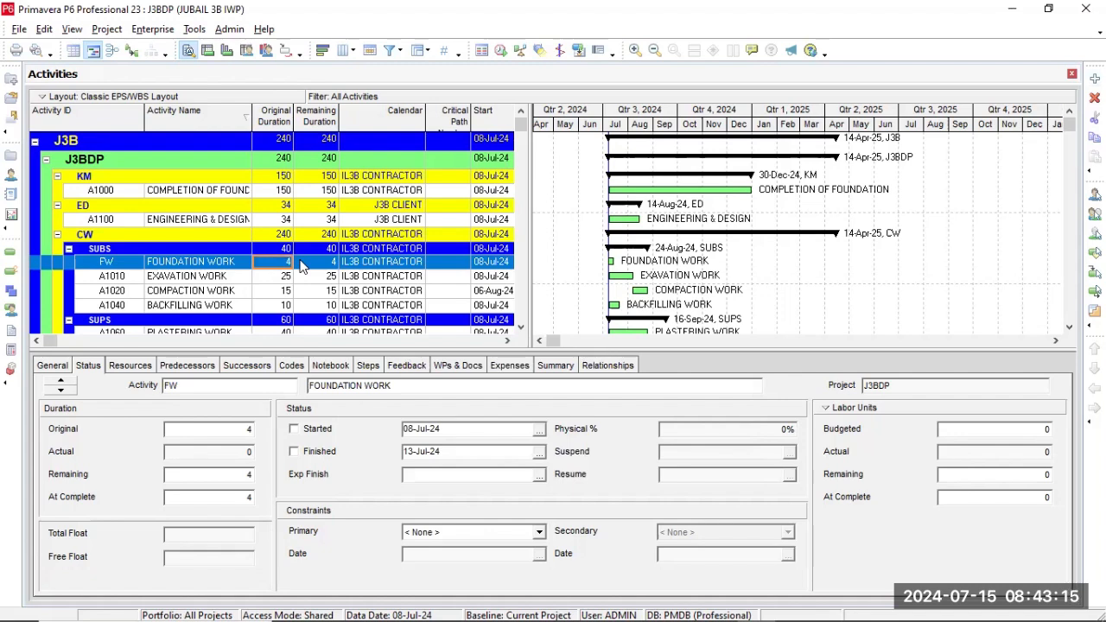
pyautogui.press('BackSpace')
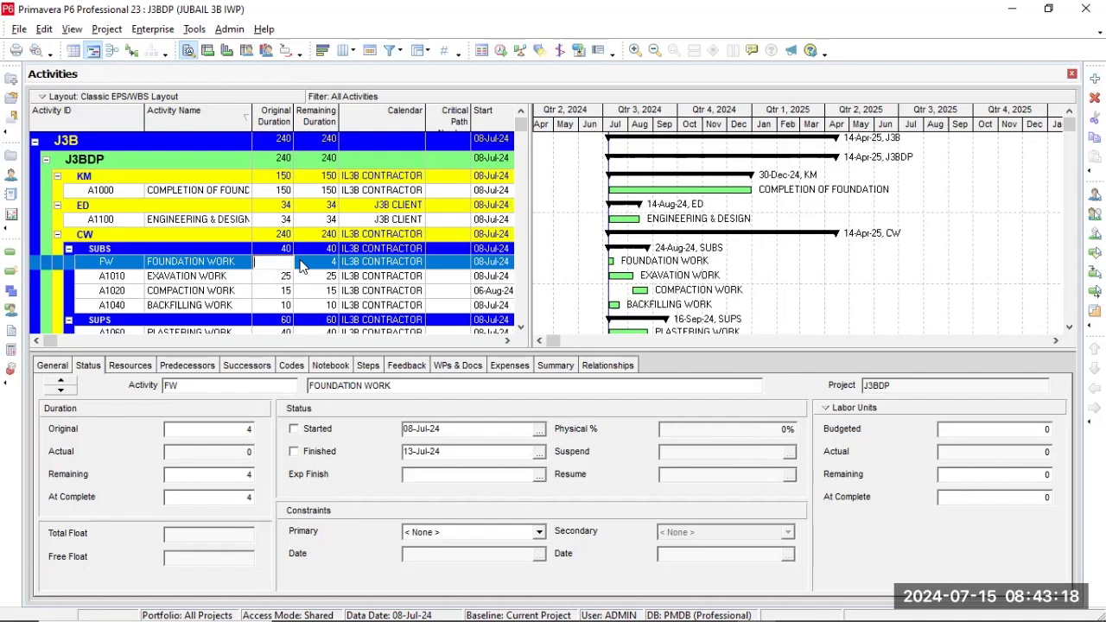
pyautogui.write('26')
pyautogui.press('Return')
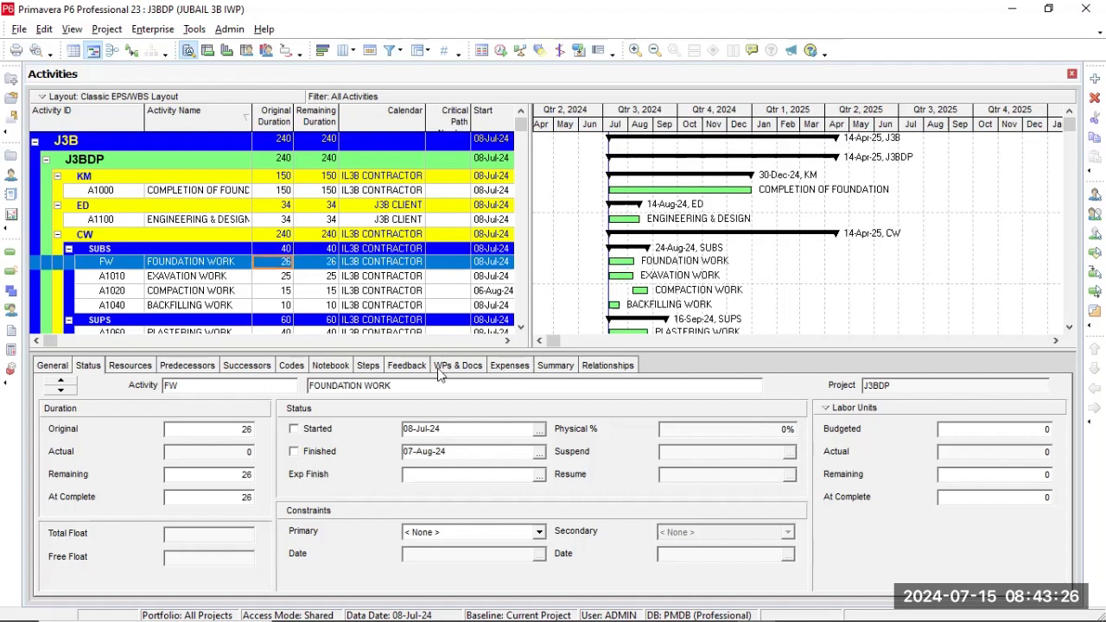
# Remove the relationship that makes COMPACTION WORK (A1020) a successor of EXAVATION WORK (A1010).
pyautogui.click(209, 292)
pyautogui.click(605, 367)
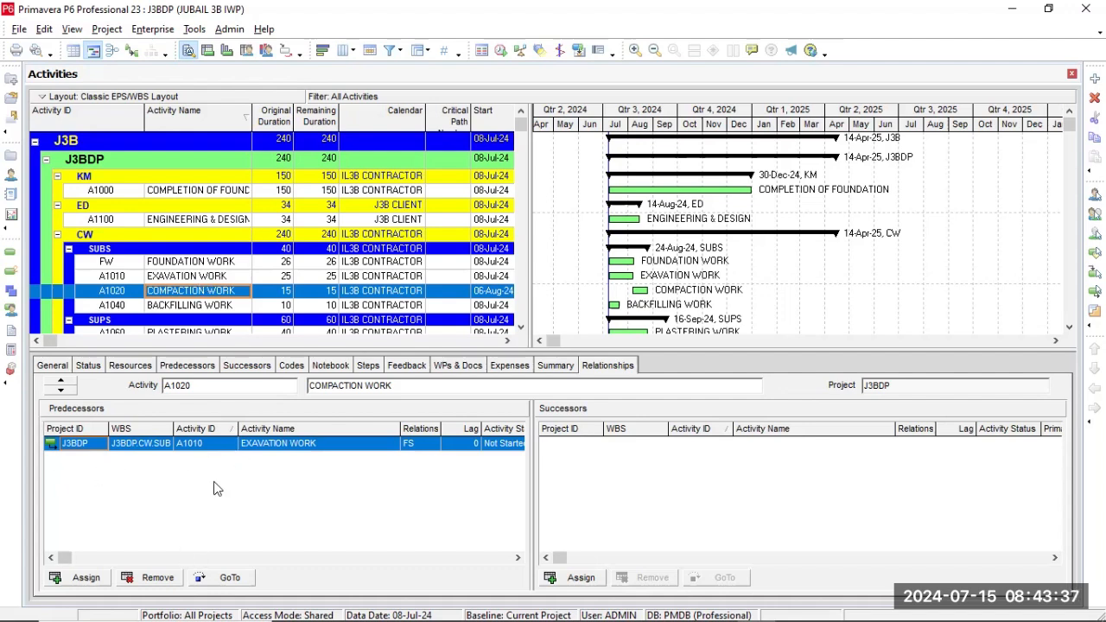
pyautogui.click(219, 307)
pyautogui.click(286, 292)
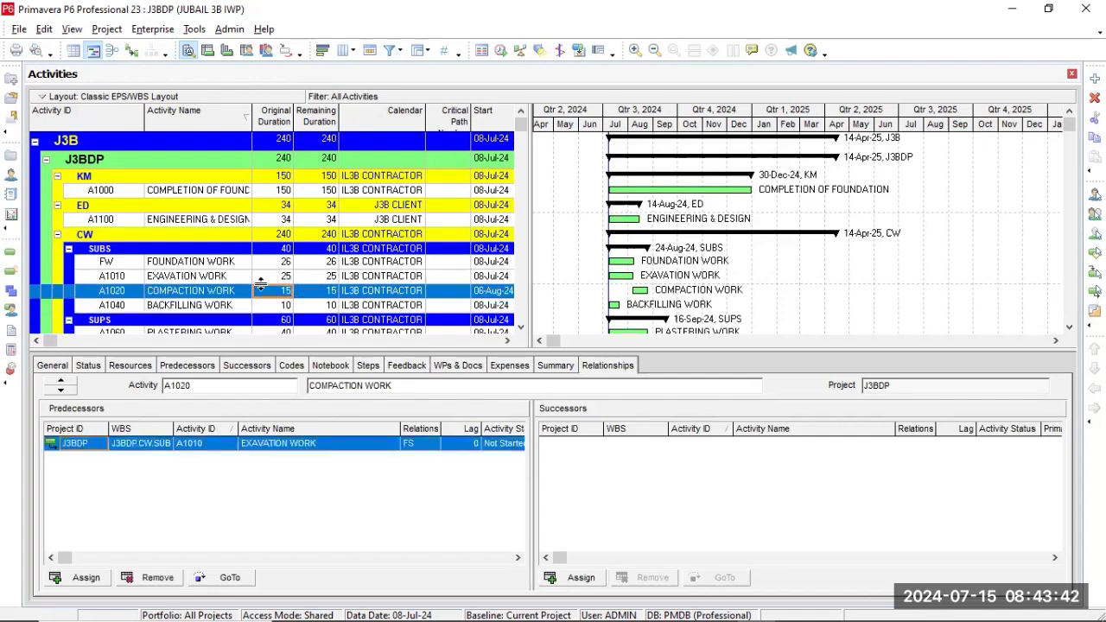
pyautogui.click(244, 277)
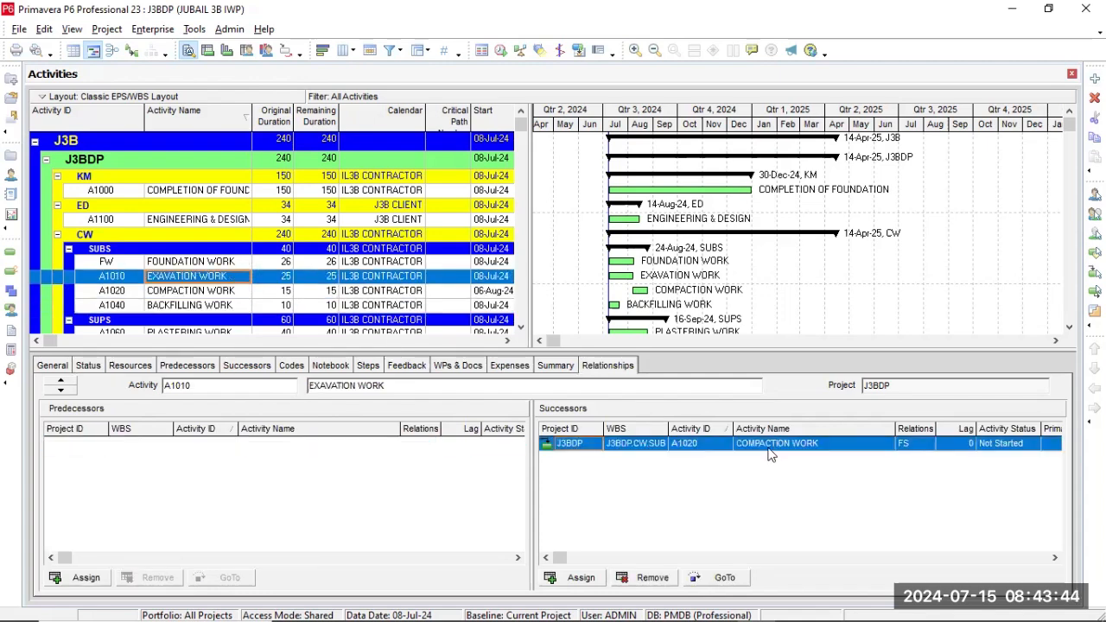
pyautogui.click(672, 576)
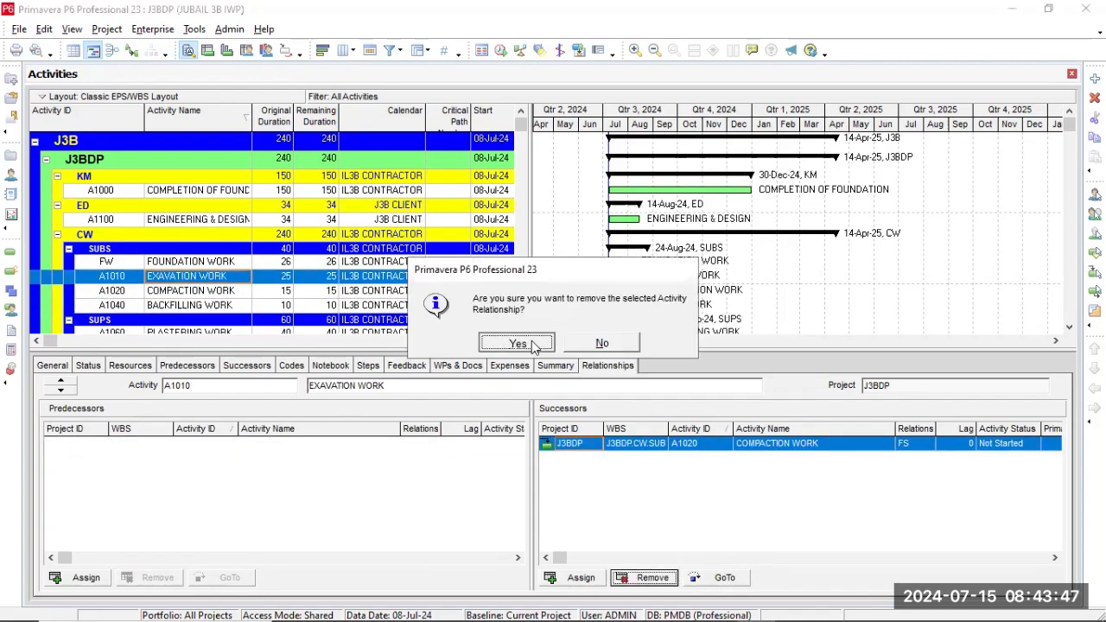
pyautogui.click(533, 345)
# Assign COMPACTION WORK (A1020) as the successor of EXAVATION WORK (A1010).
pyautogui.click(180, 292)
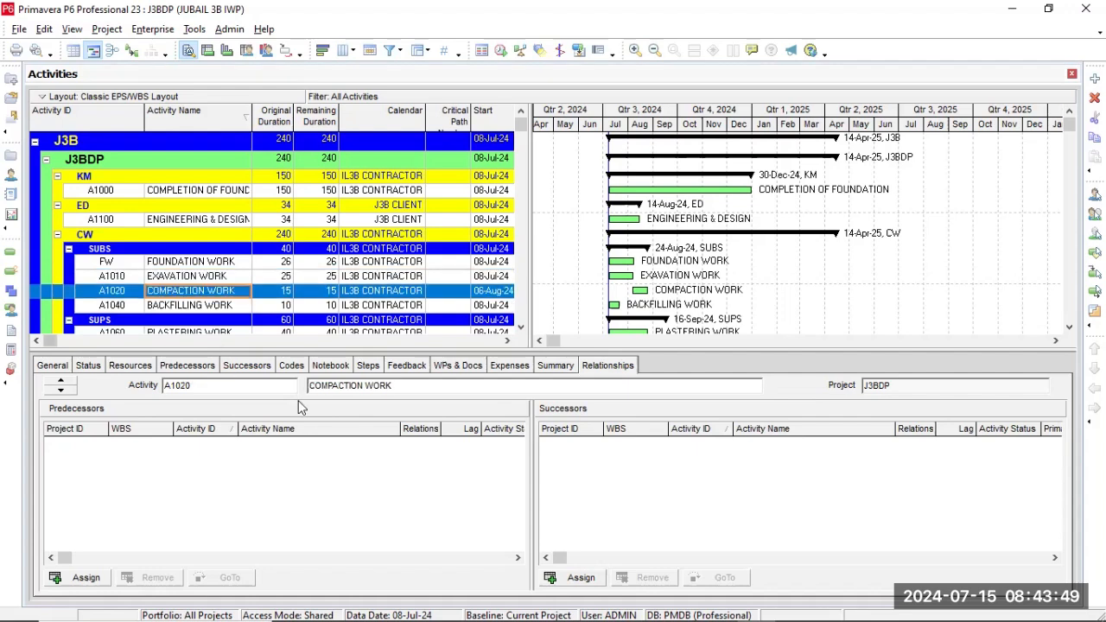
pyautogui.click(229, 307)
pyautogui.click(220, 279)
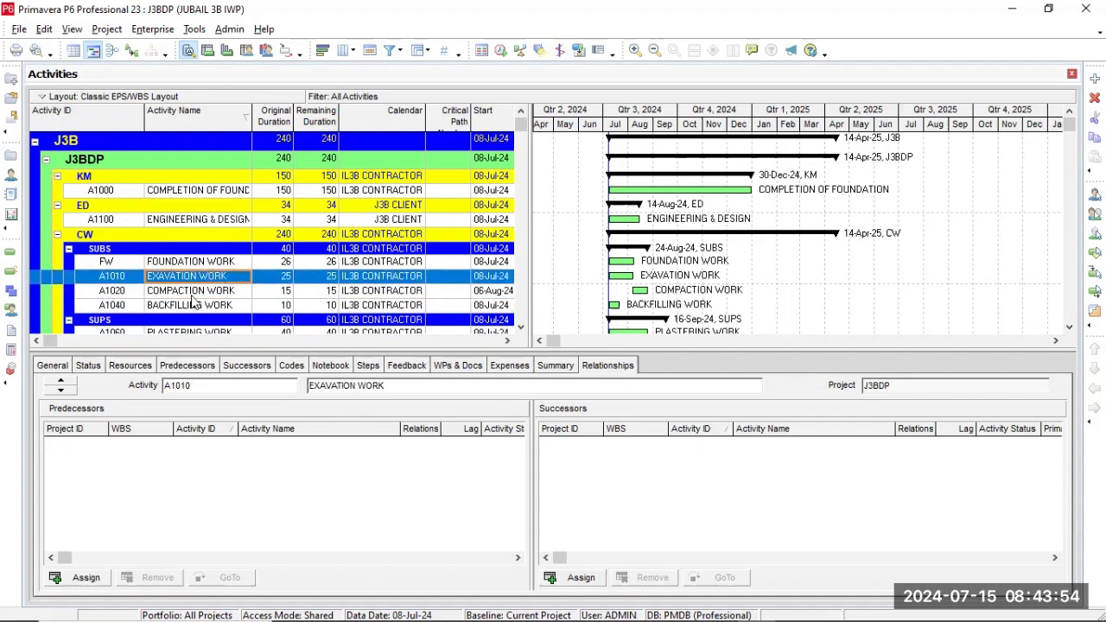
pyautogui.click(570, 584)
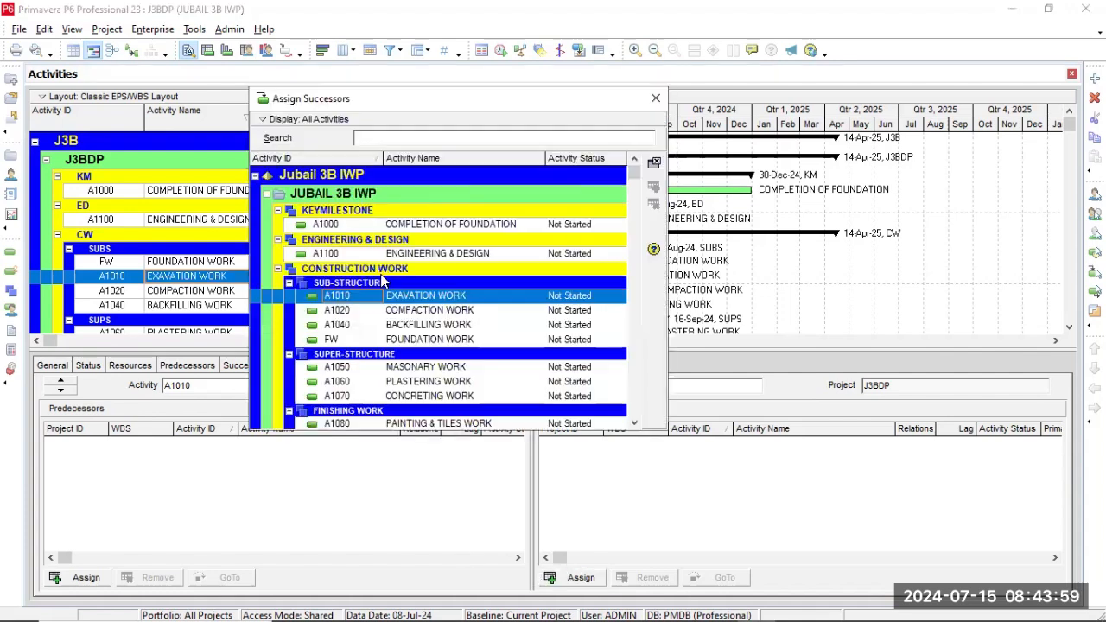
pyautogui.click(435, 310)
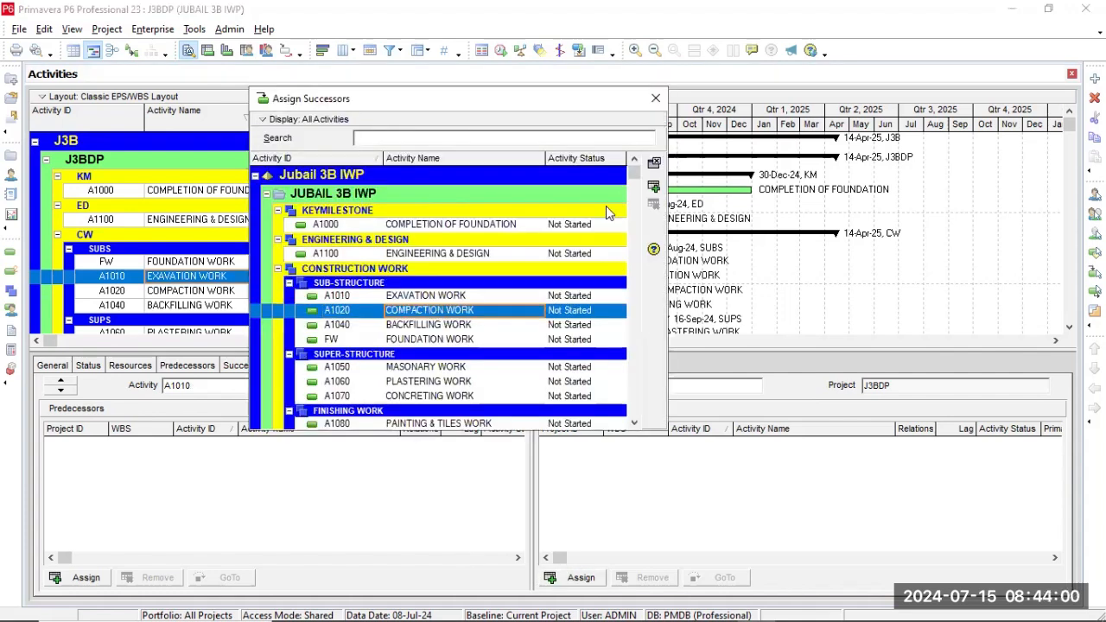
pyautogui.click(653, 186)
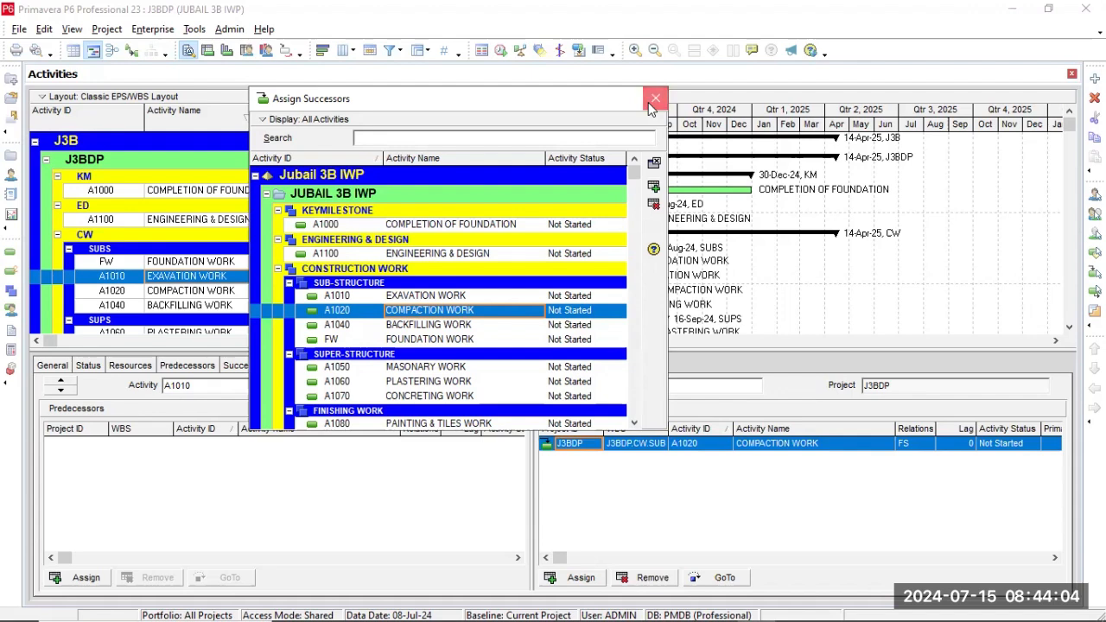
pyautogui.click(656, 97)
# Go to COMPACTION WORK (A1020) and assign FOUNDATION WORK (FW) as its successor.
pyautogui.click(717, 583)
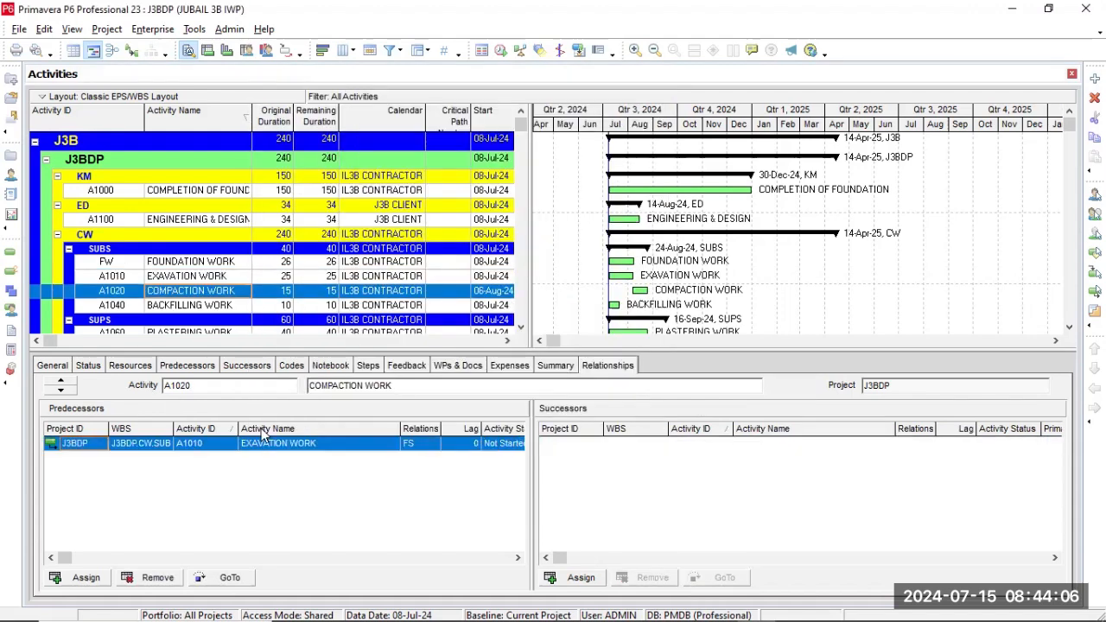
pyautogui.click(572, 581)
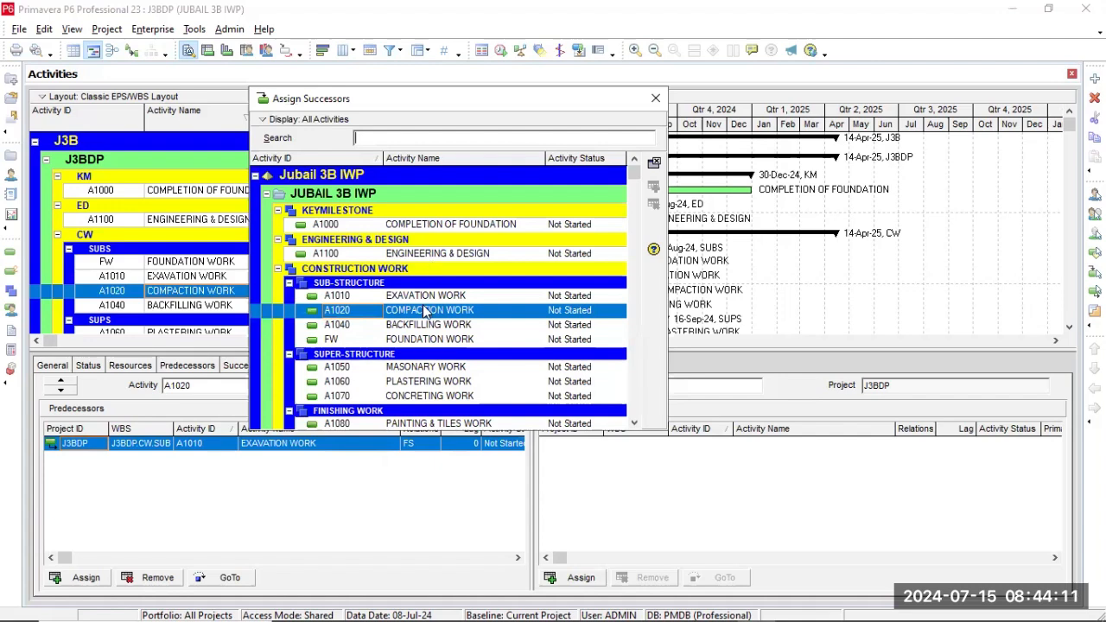
pyautogui.click(425, 339)
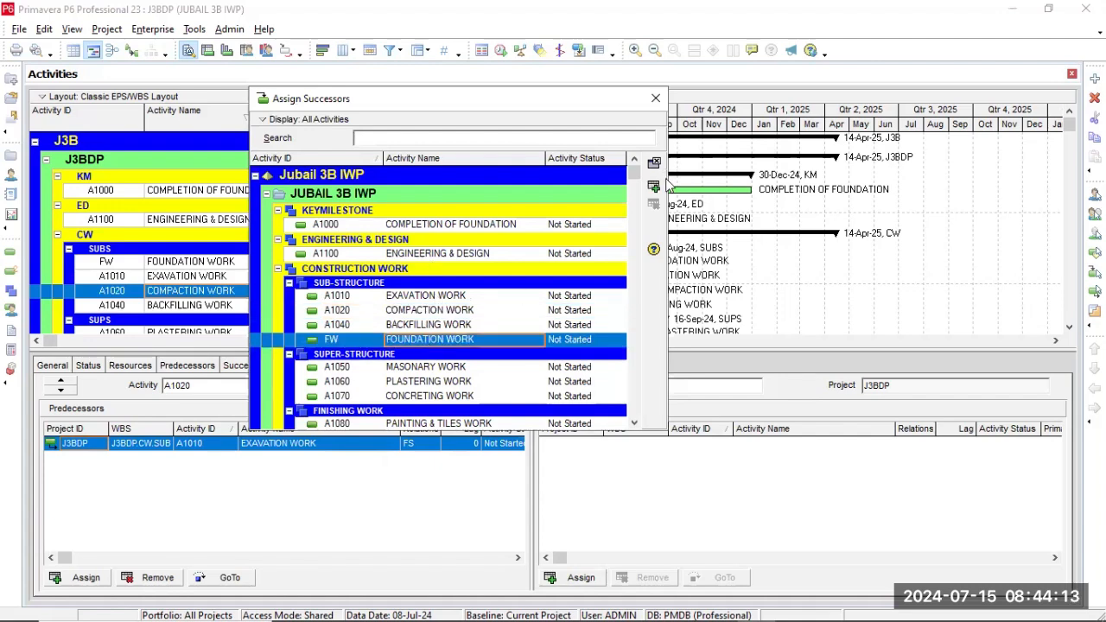
pyautogui.click(654, 187)
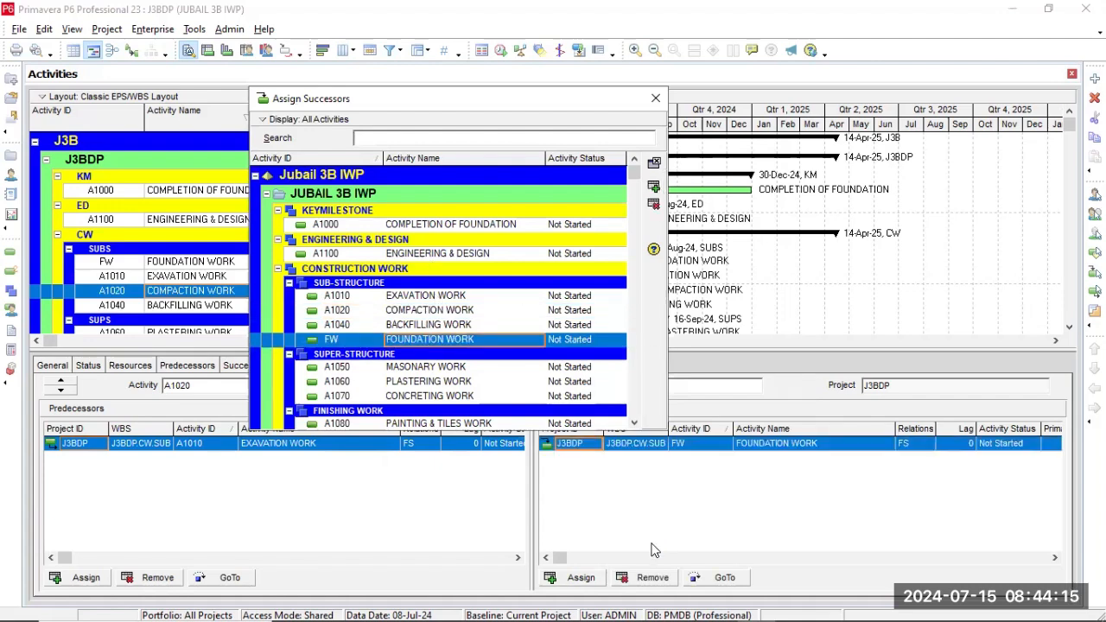
# Go to FOUNDATION WORK (FW) and assign BACKFILLING WORK (A1040) as its successor.
pyautogui.click(698, 580)
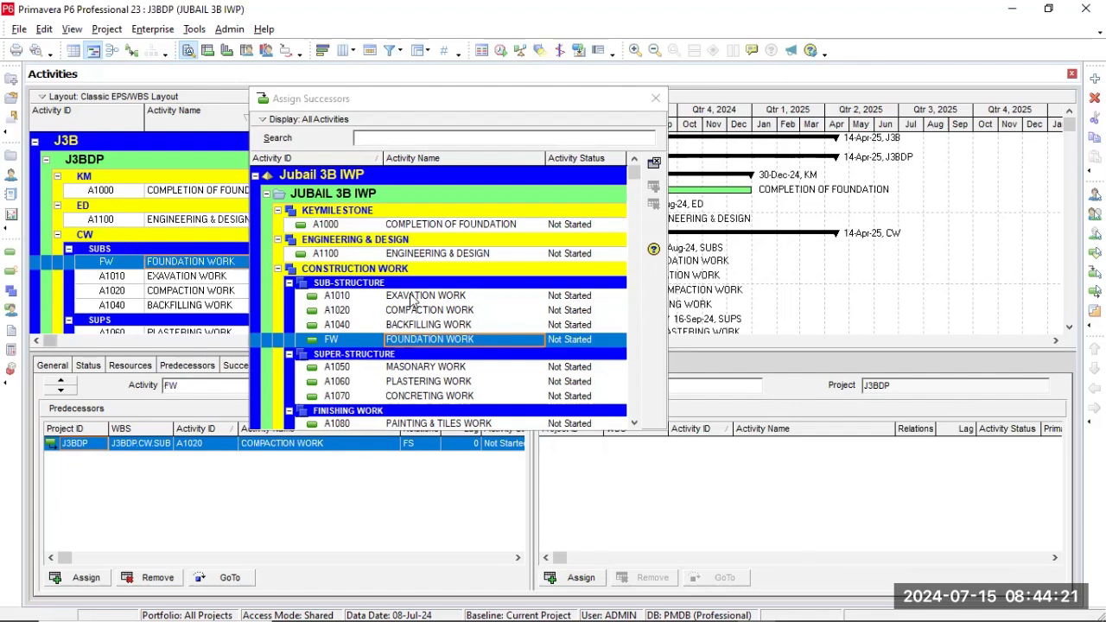
pyautogui.click(518, 325)
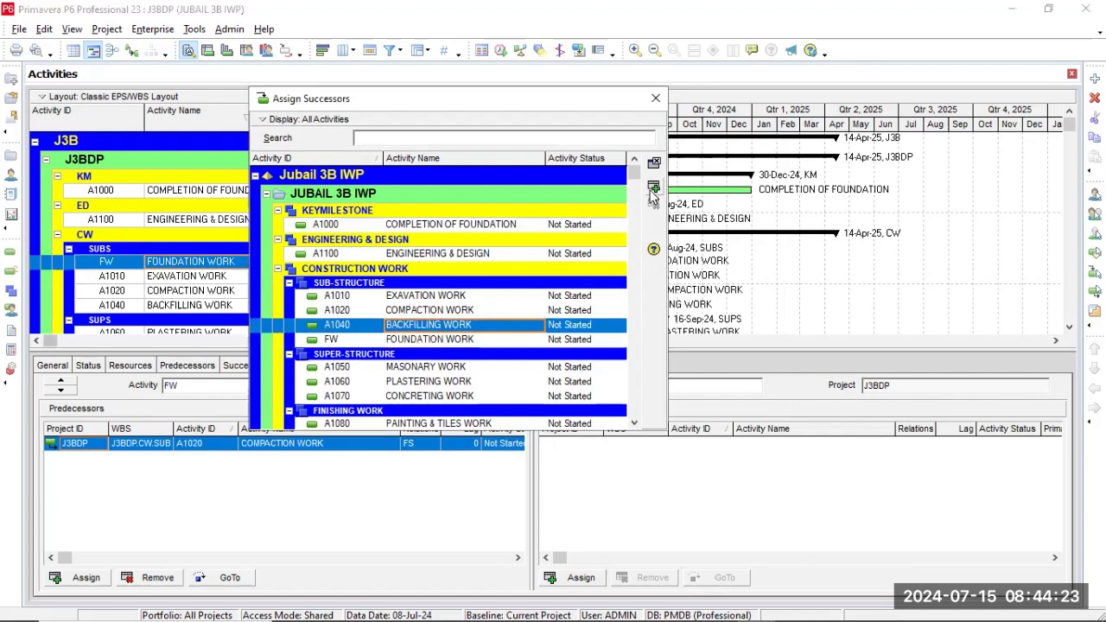
pyautogui.click(654, 187)
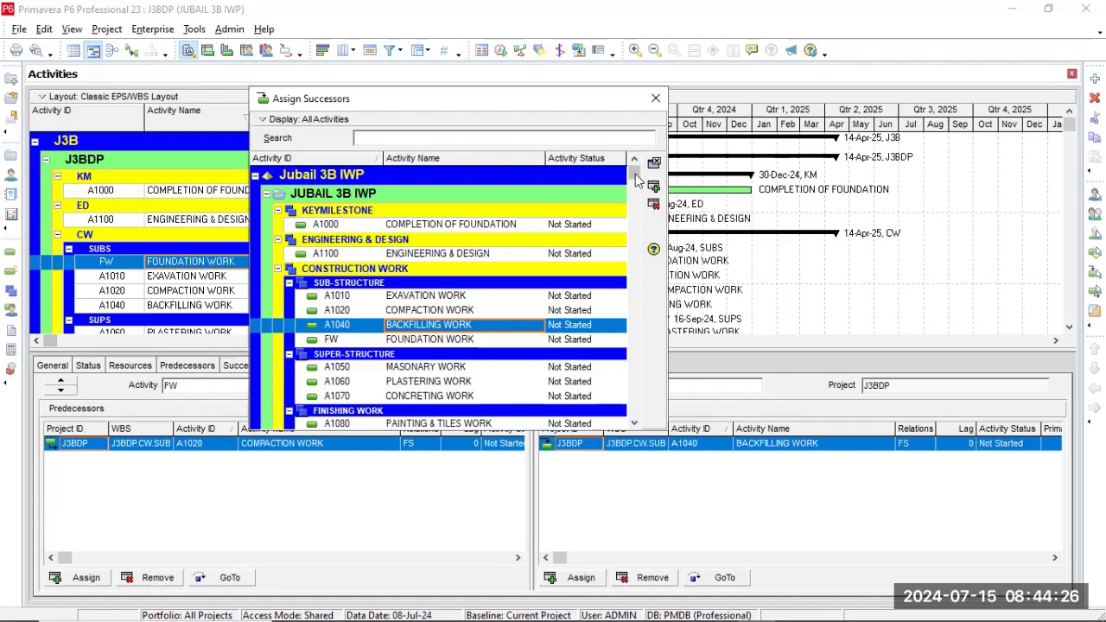
pyautogui.click(654, 100)
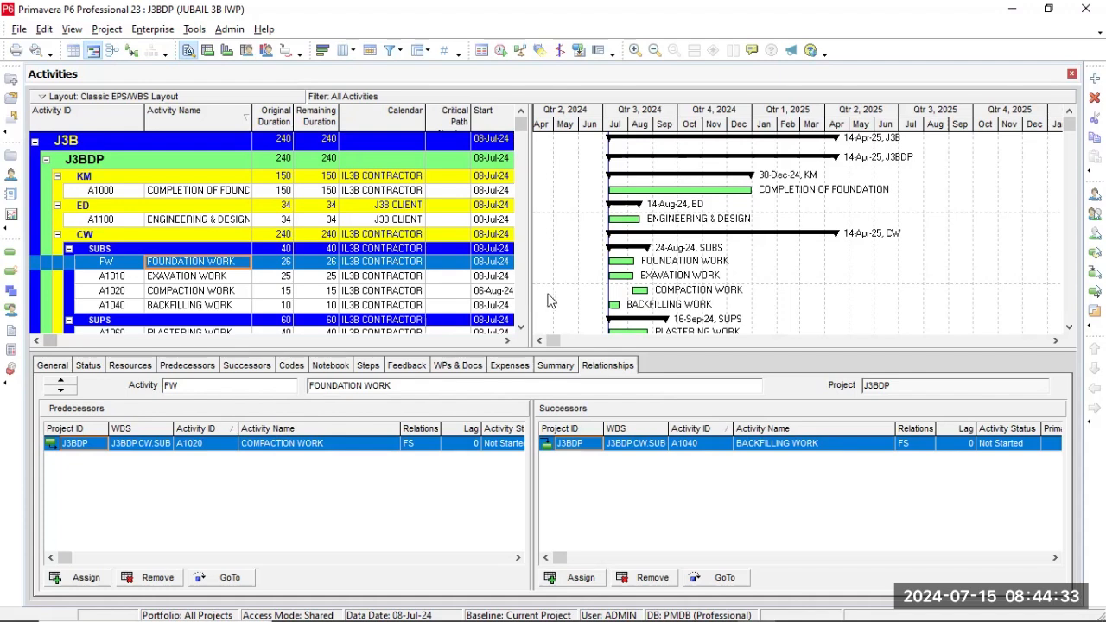
pyautogui.scroll(-2, 518, 324)
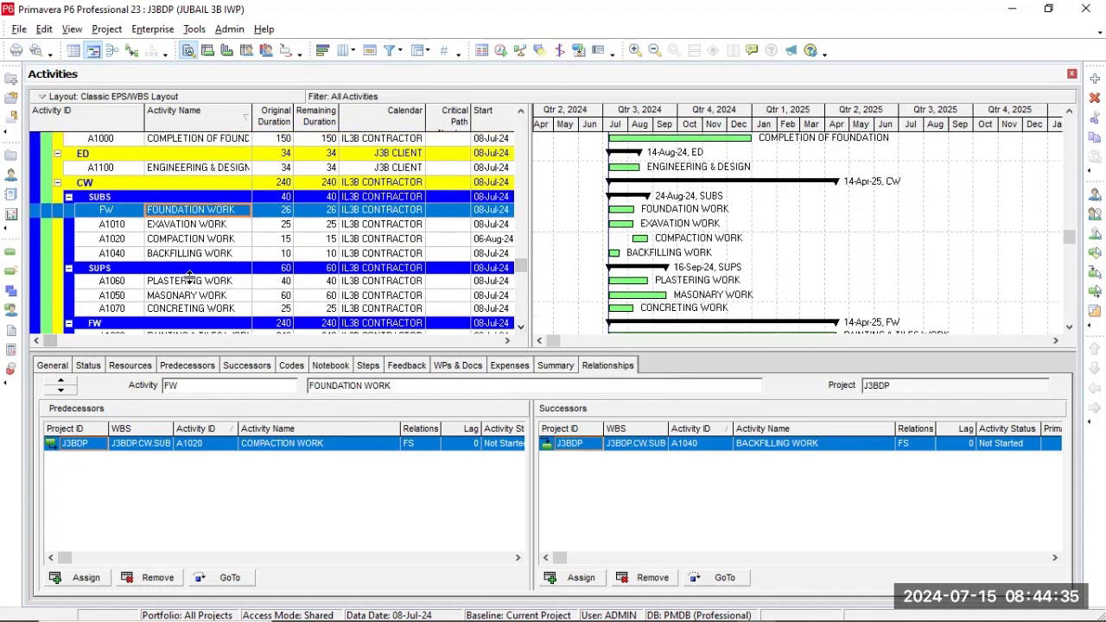
# Assign CONCRETING WORK (A1070) as the successor of BACKFILLING WORK (A1040).
pyautogui.click(216, 311)
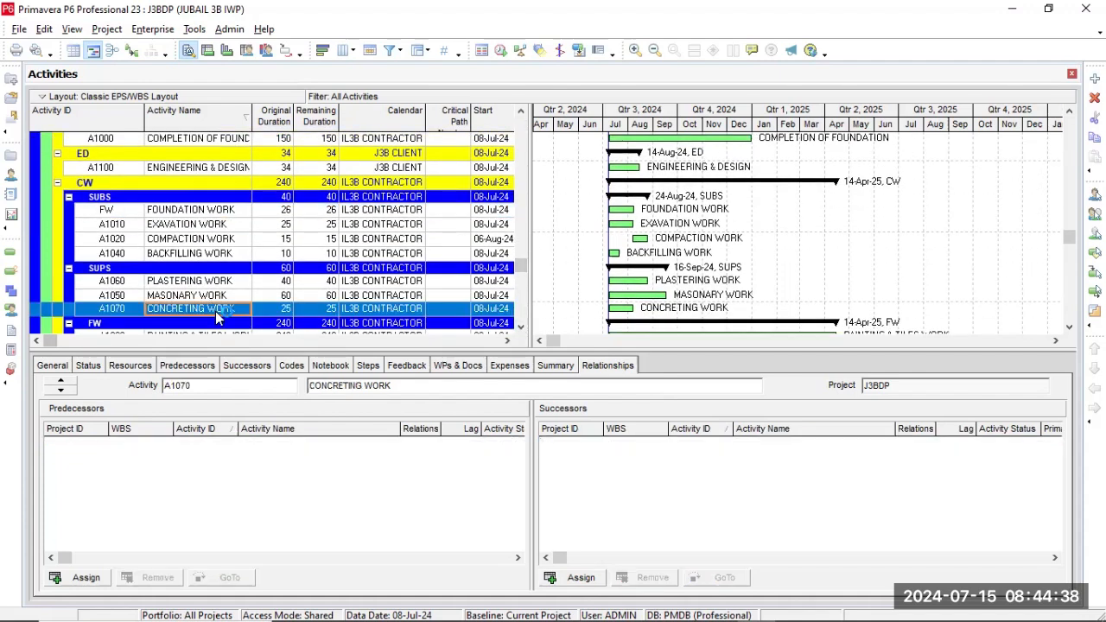
pyautogui.click(127, 283)
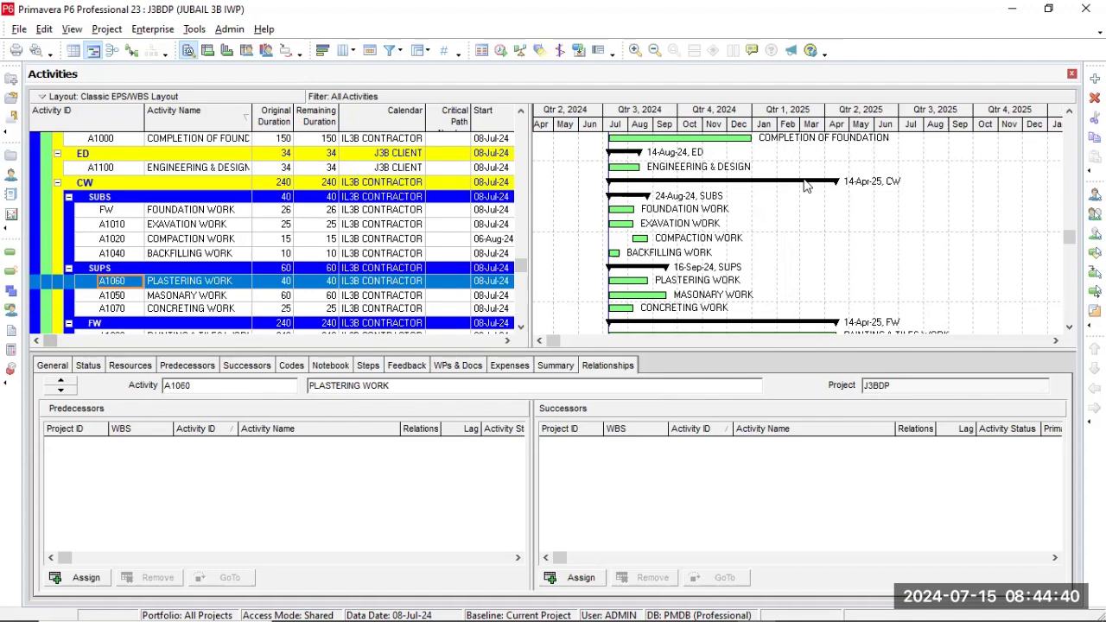
pyautogui.click(234, 309)
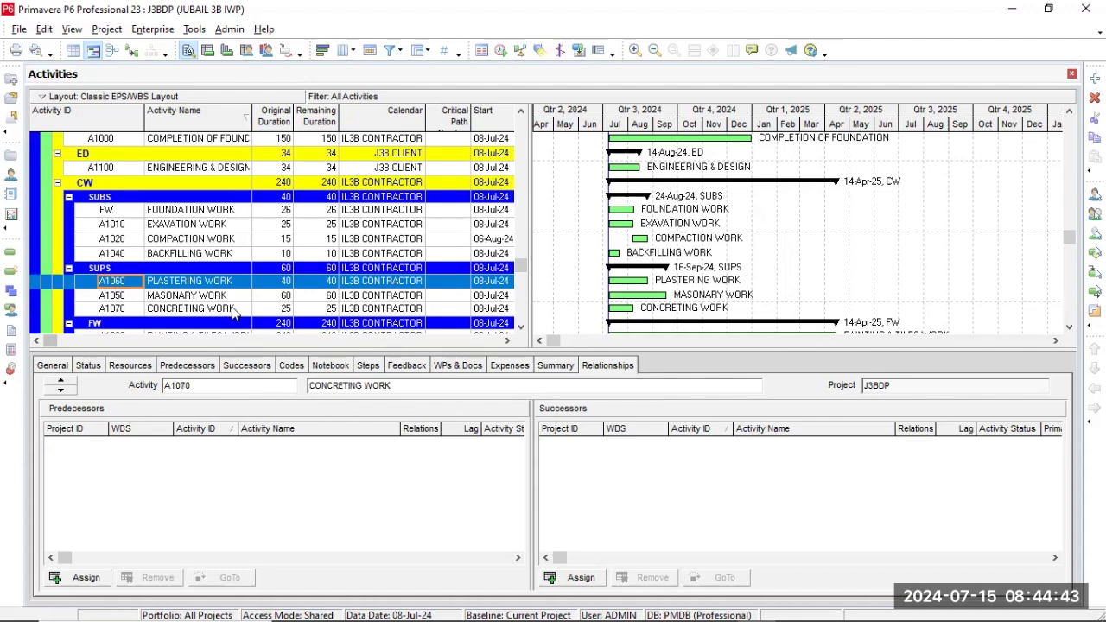
pyautogui.click(230, 254)
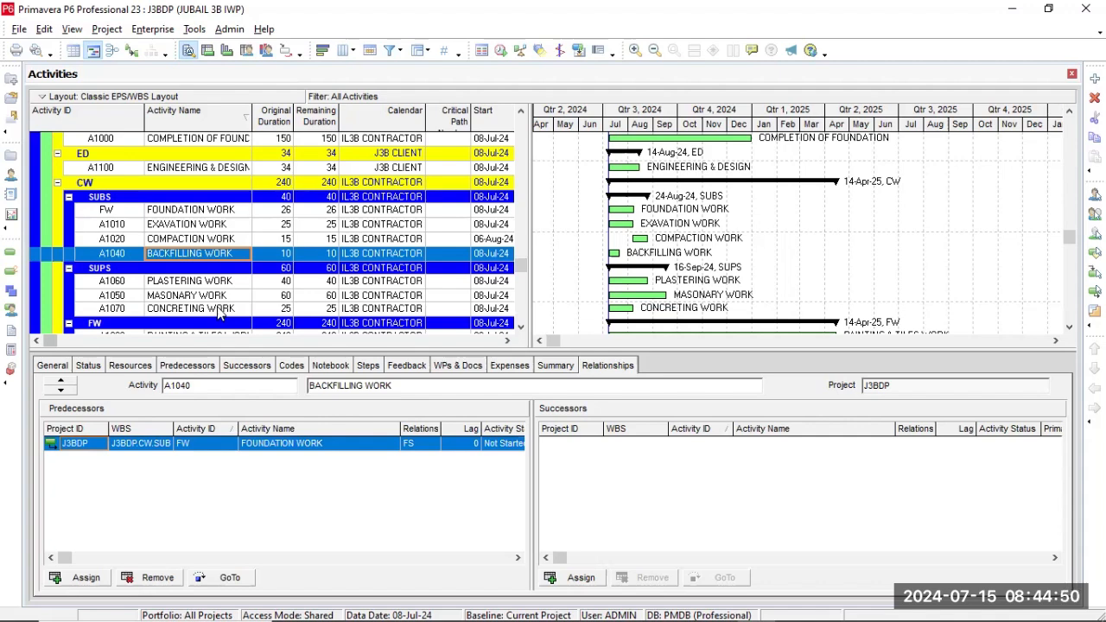
pyautogui.click(574, 577)
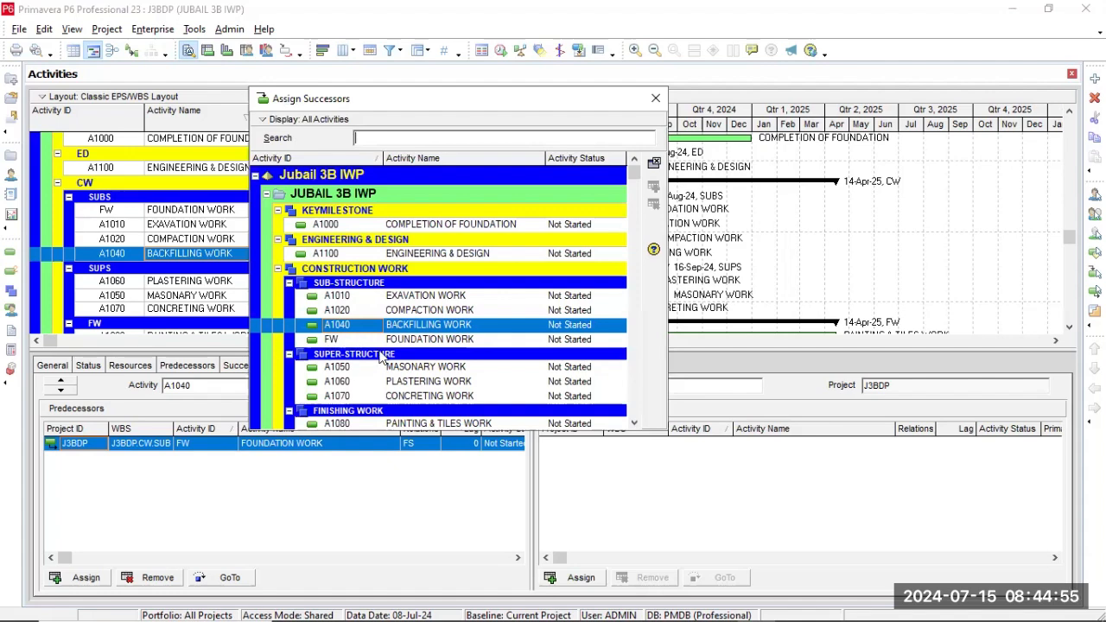
pyautogui.click(395, 395)
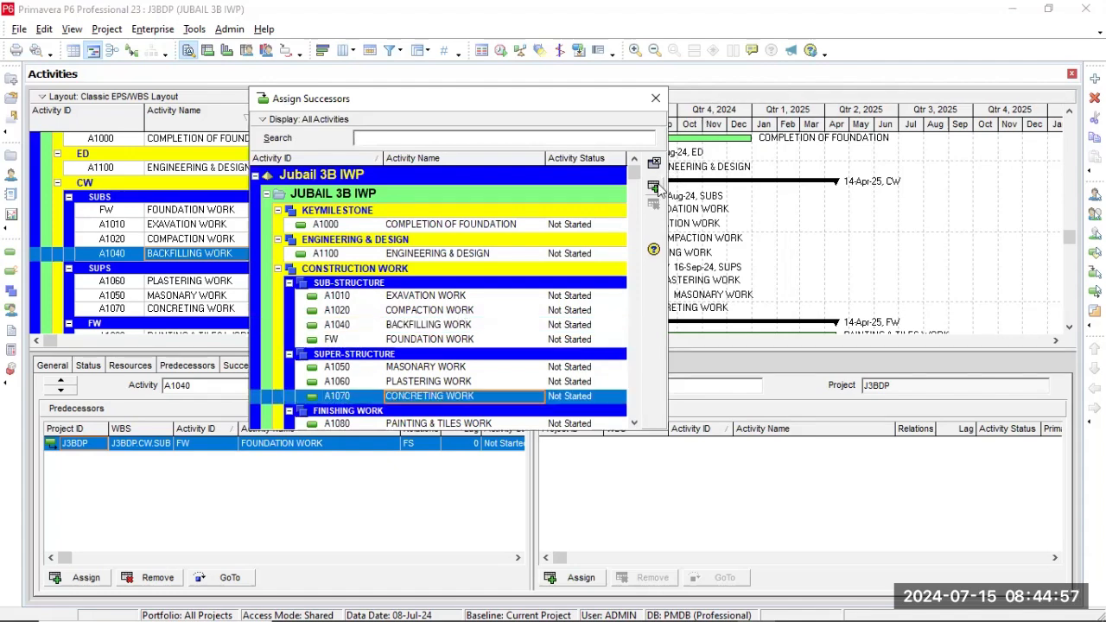
pyautogui.click(657, 99)
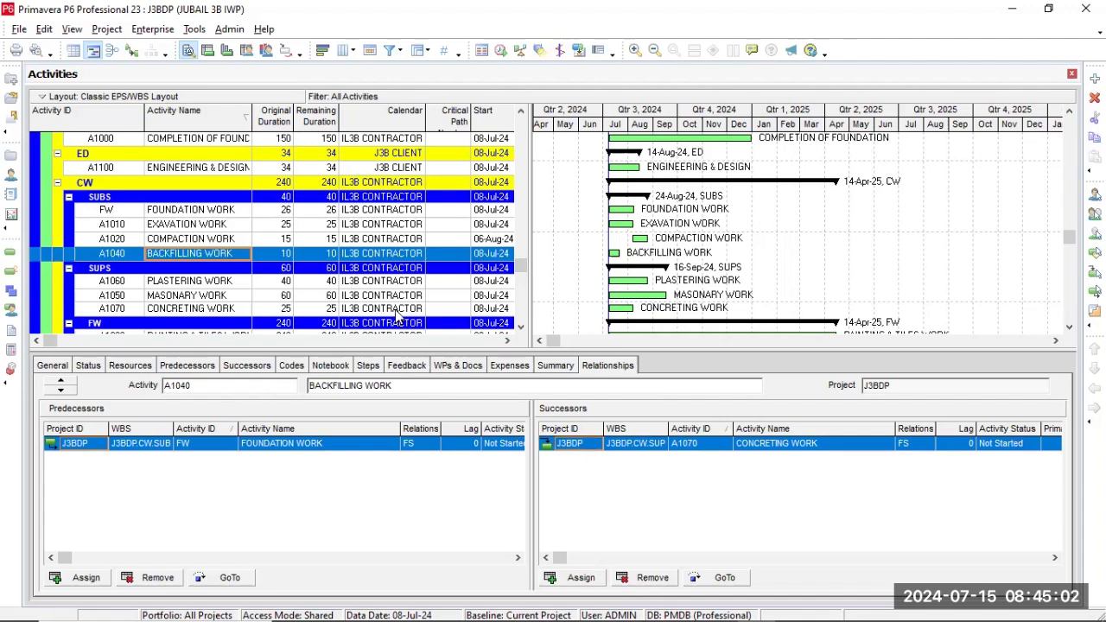
pyautogui.click(397, 311)
# Copy the four sub-structure activities together, from FOUNDATION WORK (FW) through BACKFILLING WORK (A1040).
pyautogui.click(178, 212)
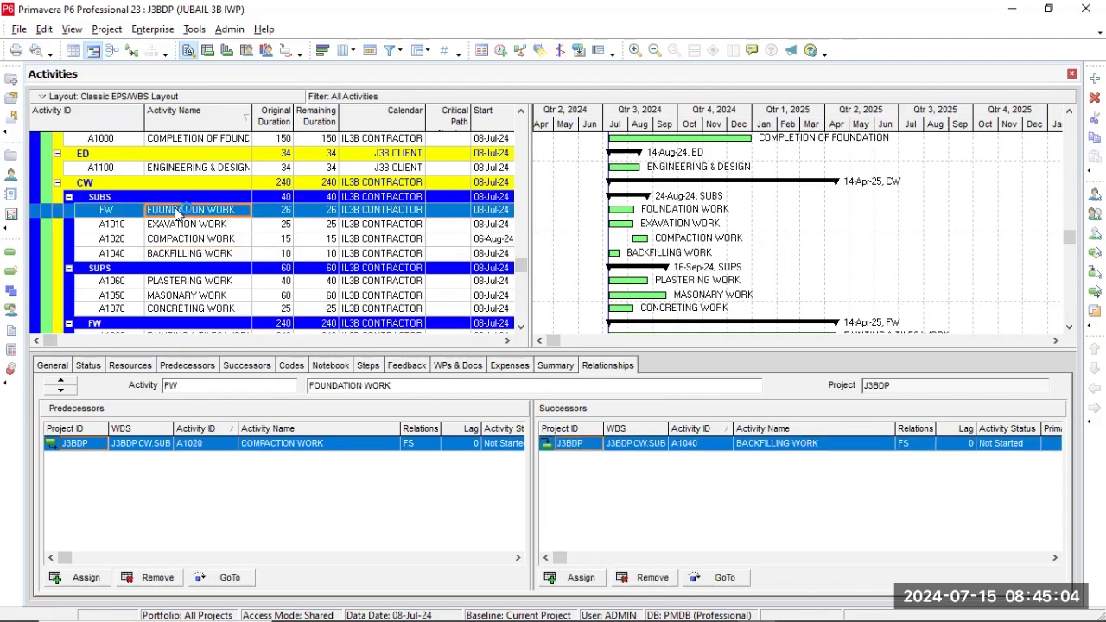
pyautogui.click(79, 214)
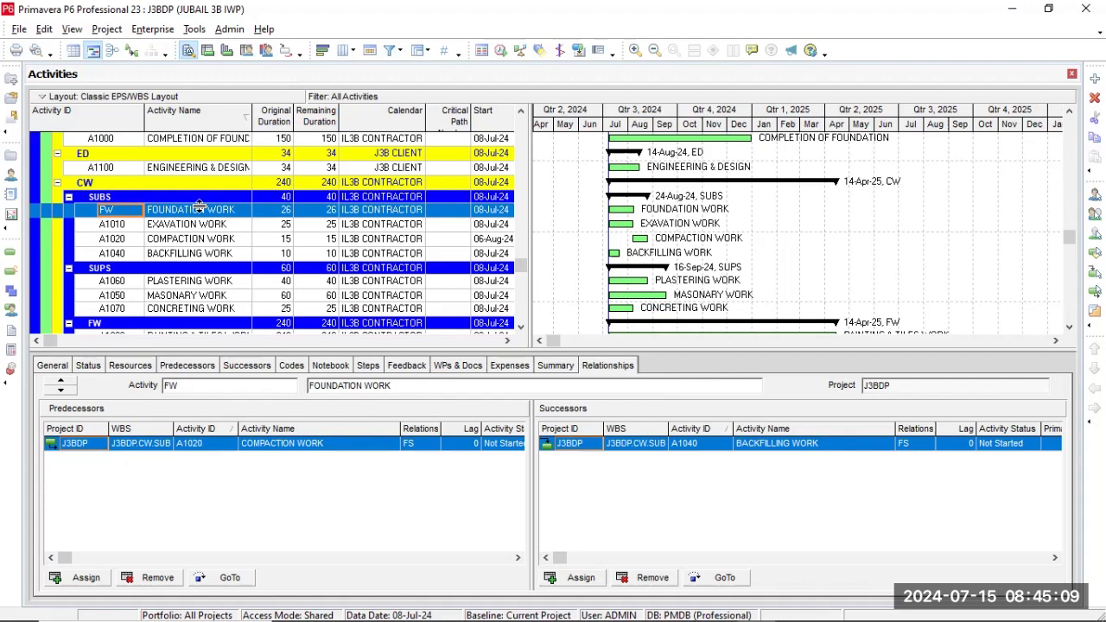
pyautogui.scroll(-1, 199, 207)
pyautogui.scroll(1, 201, 212)
pyautogui.hotkey('shift', 'Down')
pyautogui.hotkey('shift', 'Down')
pyautogui.hotkey('shift', 'Down')
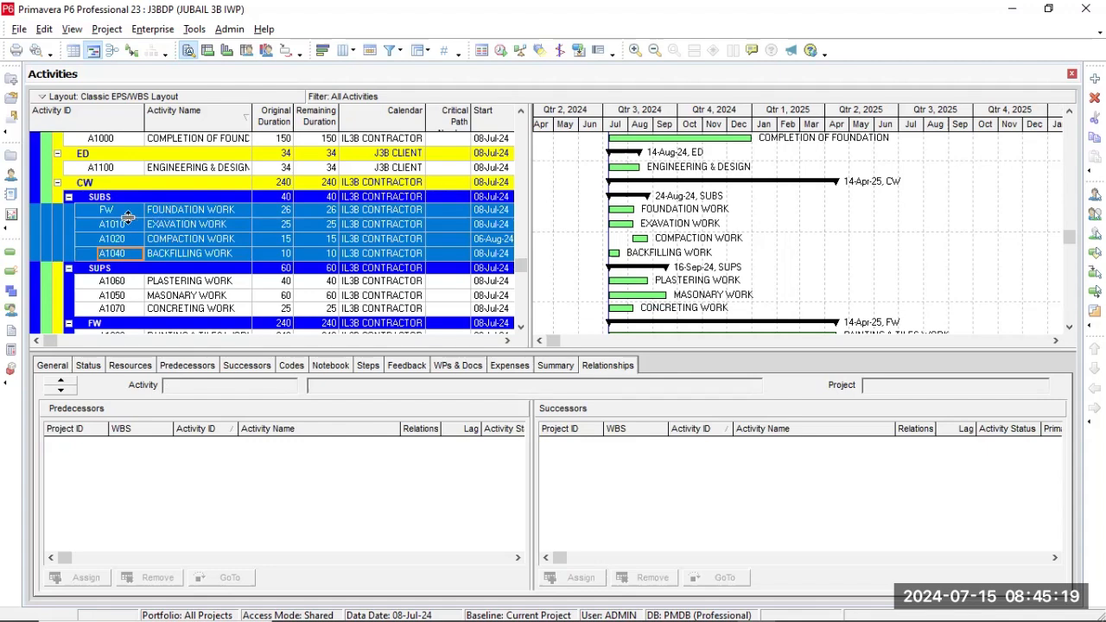
pyautogui.rightClick(127, 221)
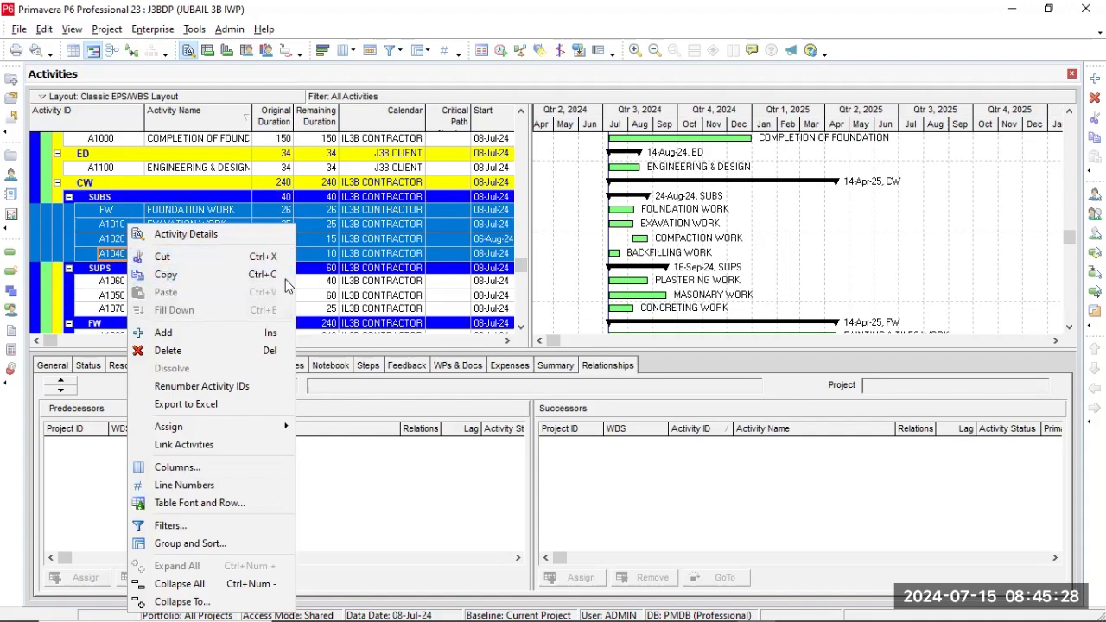
pyautogui.click(166, 273)
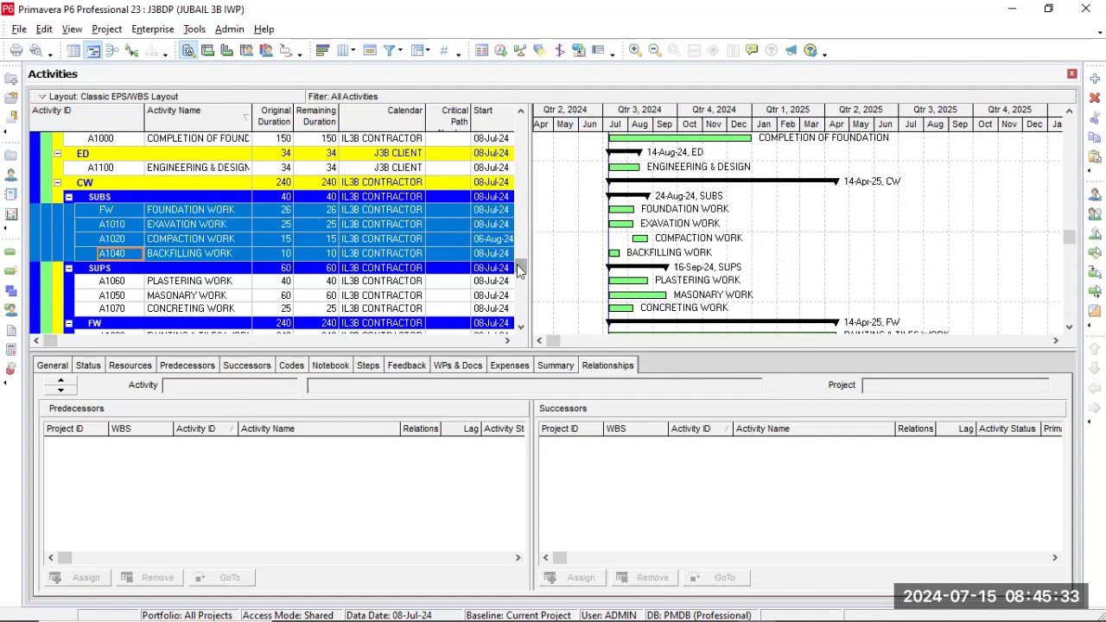
# Paste the copied activities into the finishing work (FW) WBS, keeping all copy options and incrementing activity IDs by 10.
pyautogui.scroll(-1, 521, 285)
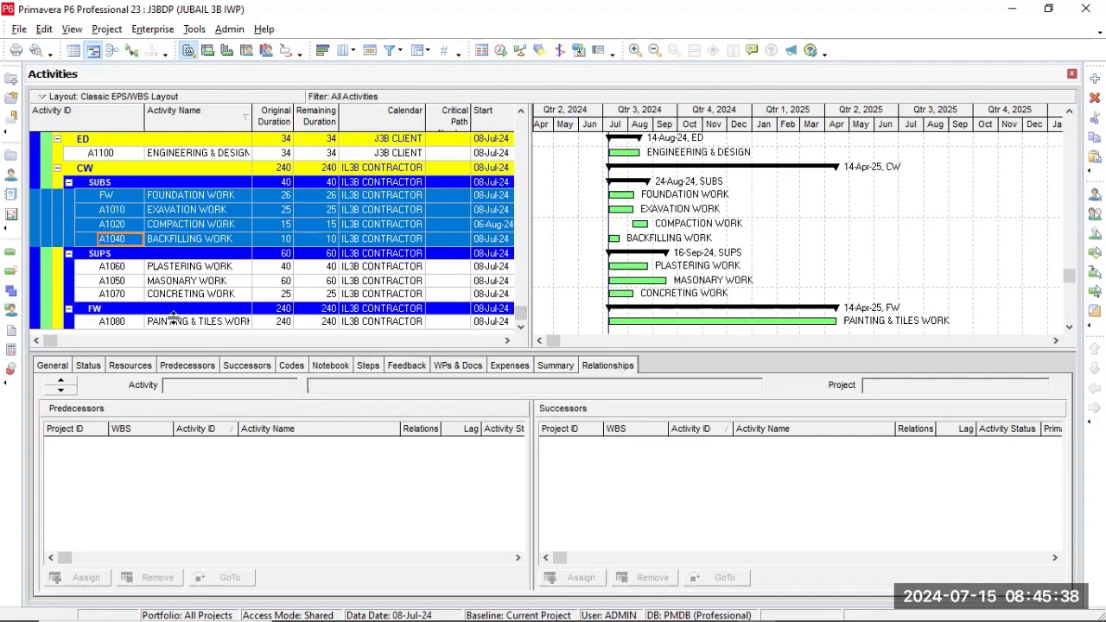
pyautogui.click(127, 311)
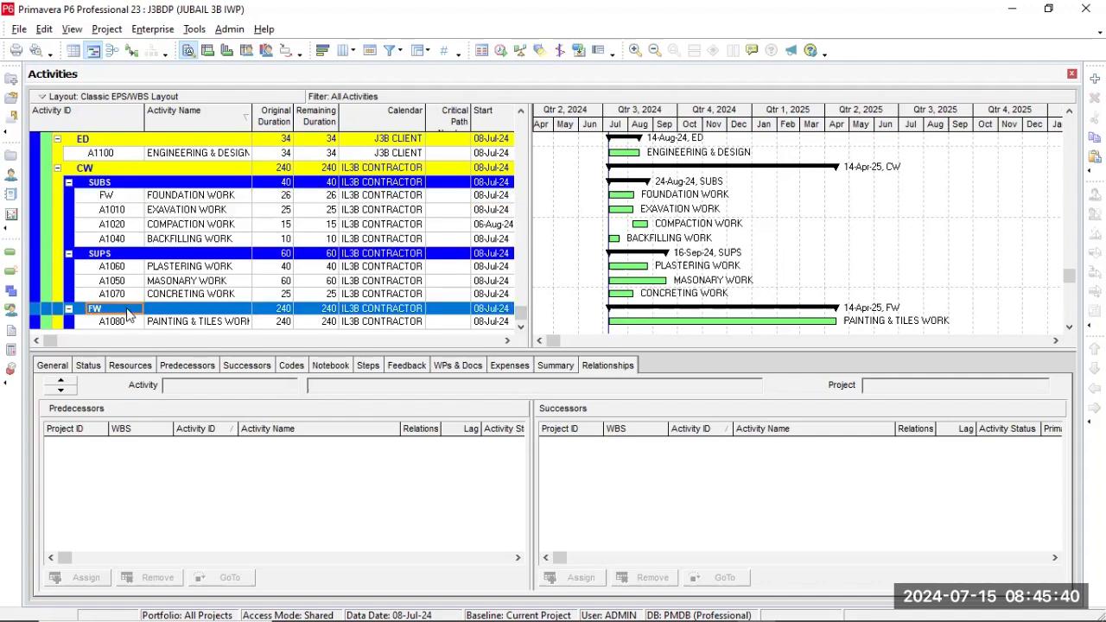
pyautogui.hotkey('ctrl', 'v')
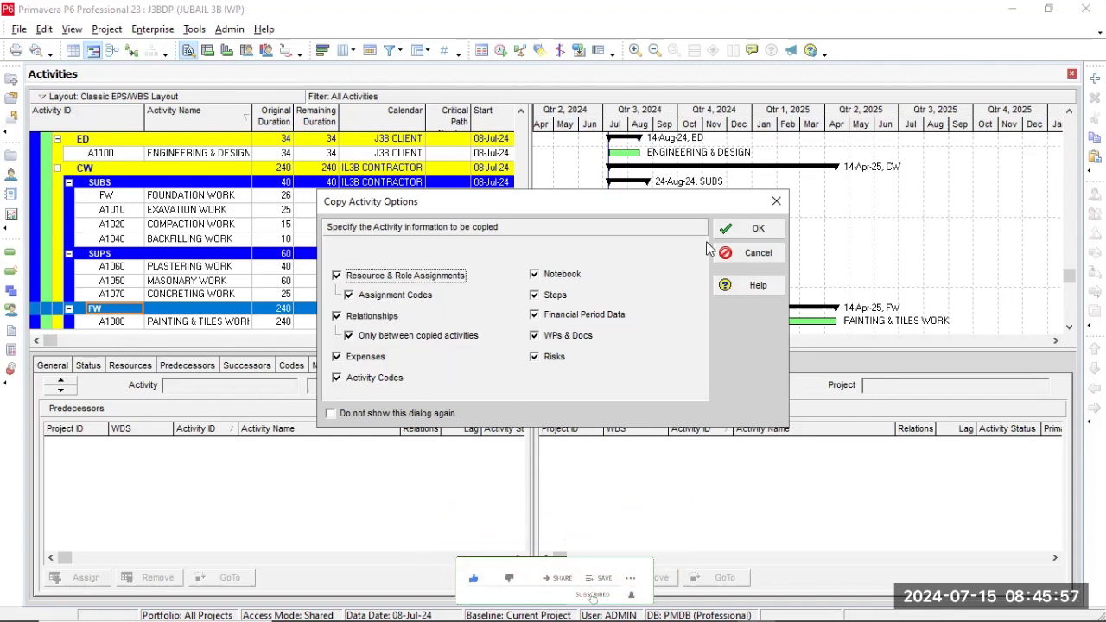
pyautogui.click(741, 229)
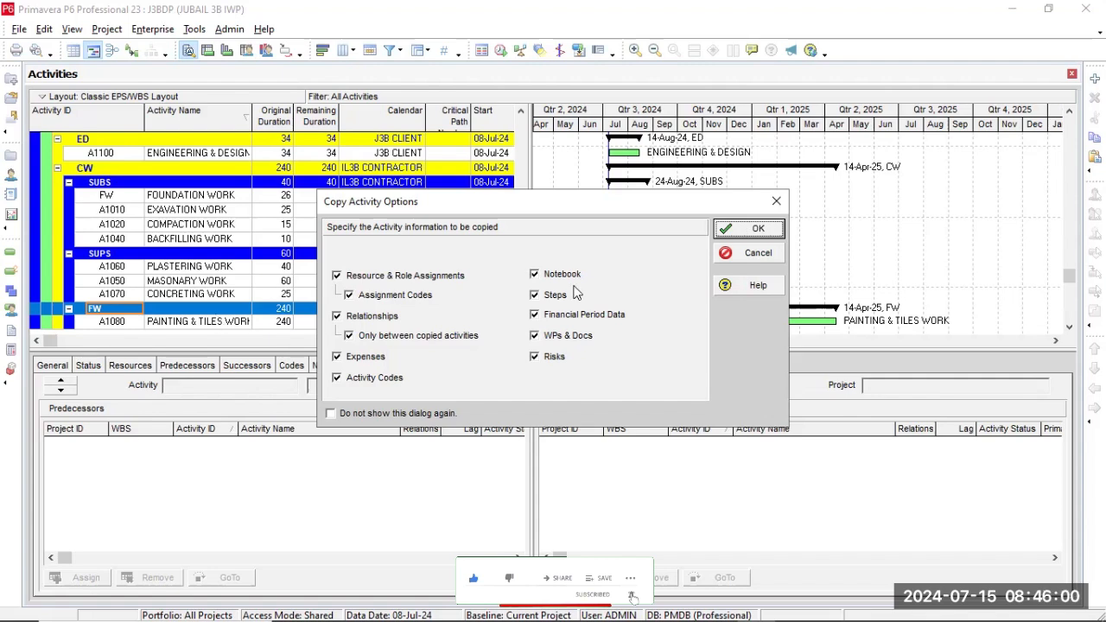
pyautogui.click(740, 227)
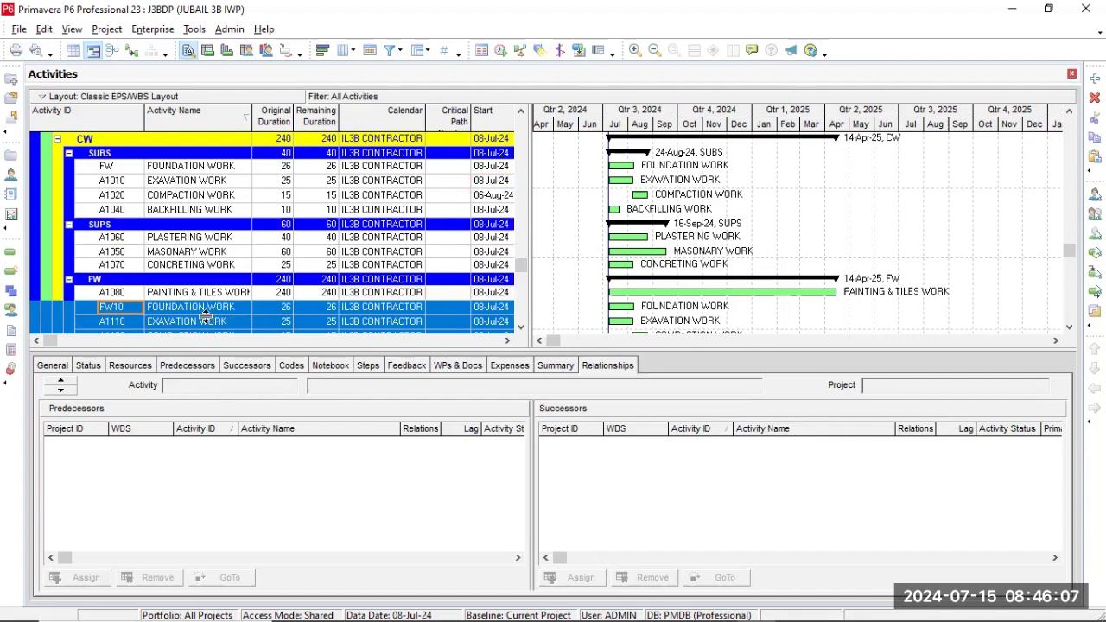
# Compare the relationships of the pasted activities with the original BACKFILLING WORK, and delete the four pasted copies from the finishing work WBS.
pyautogui.click(220, 311)
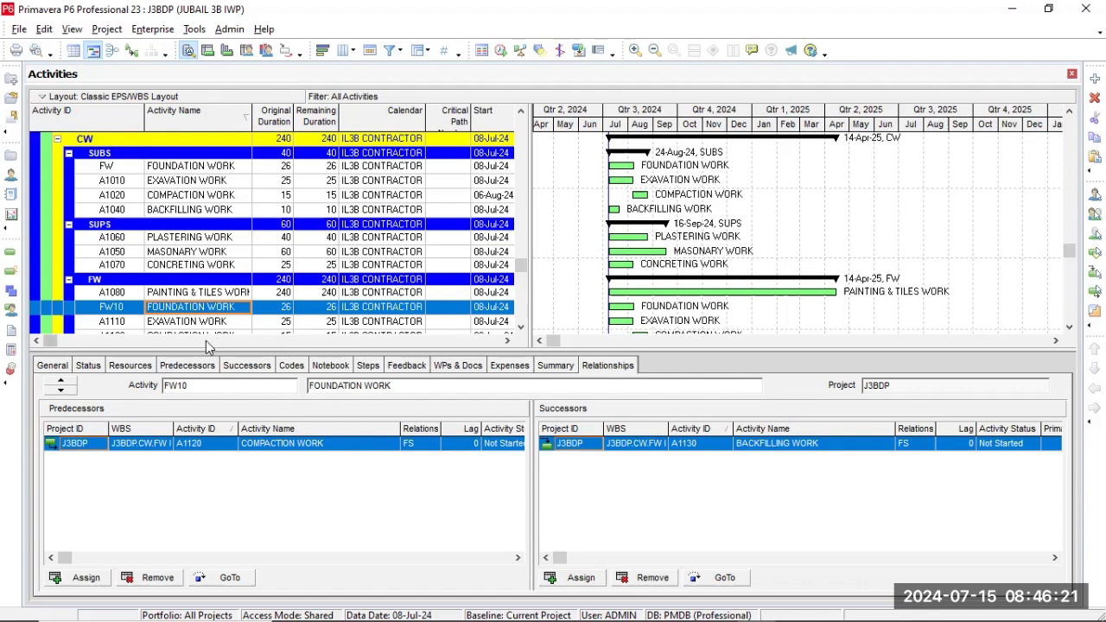
pyautogui.click(205, 210)
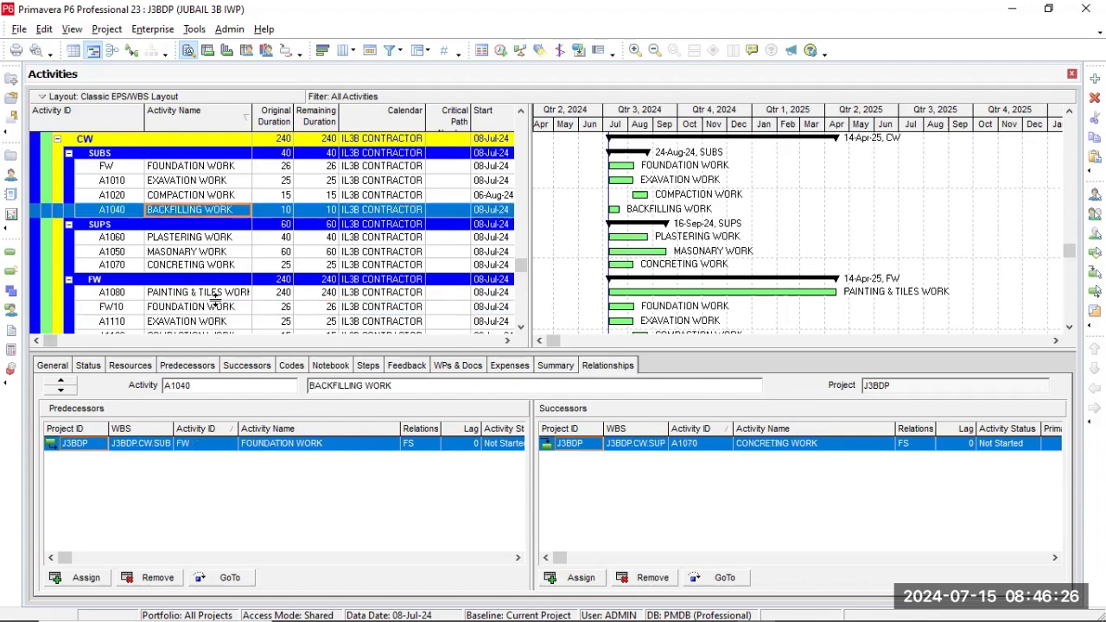
pyautogui.click(521, 326)
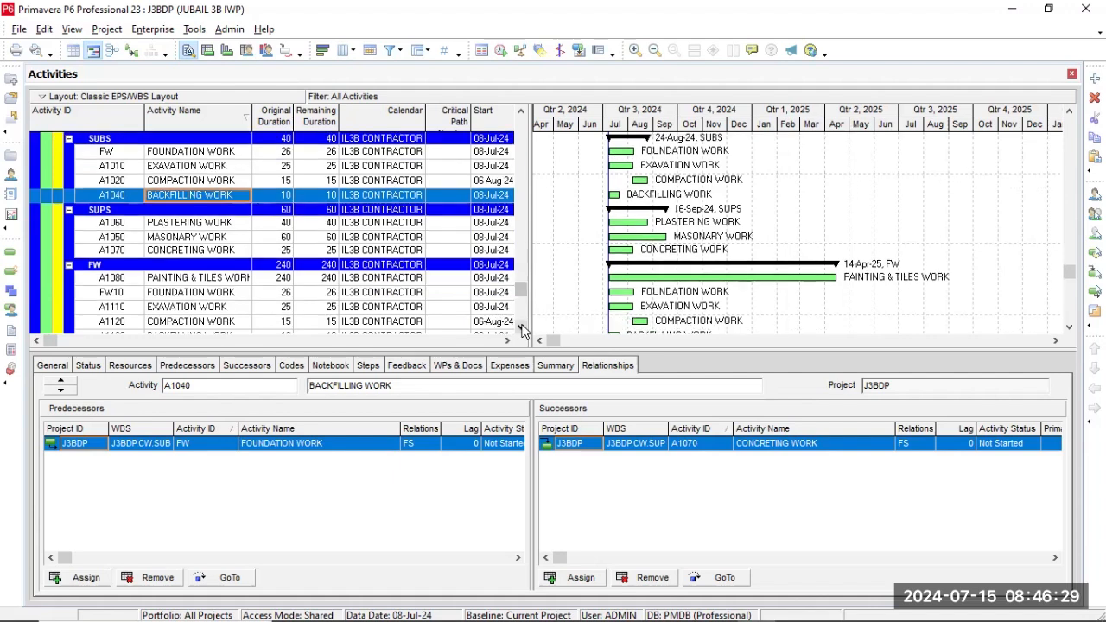
pyautogui.click(520, 327)
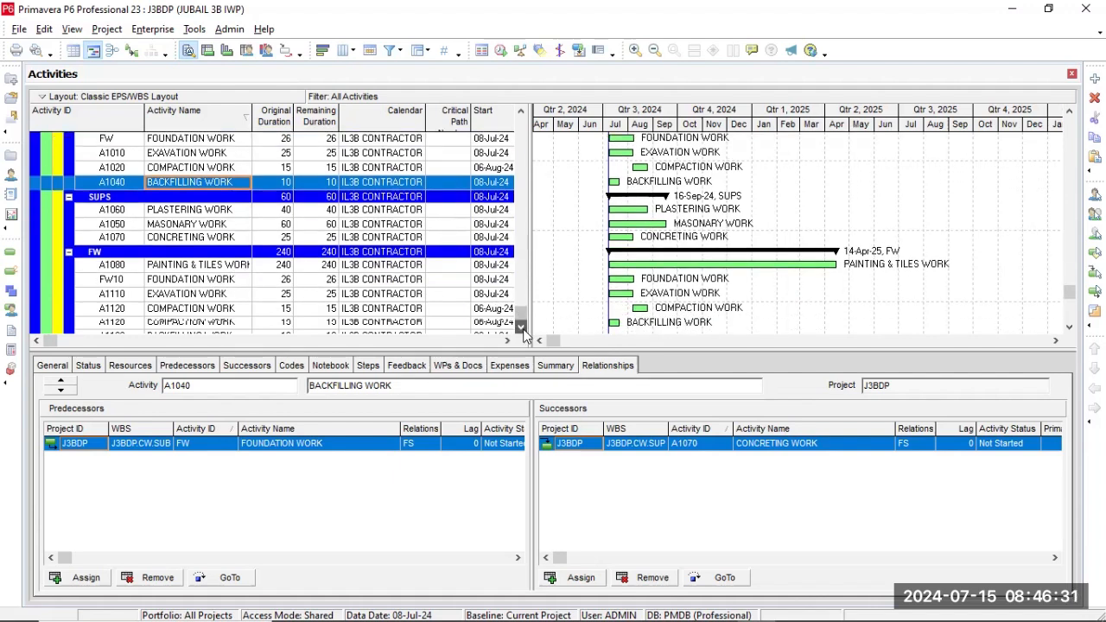
pyautogui.click(207, 323)
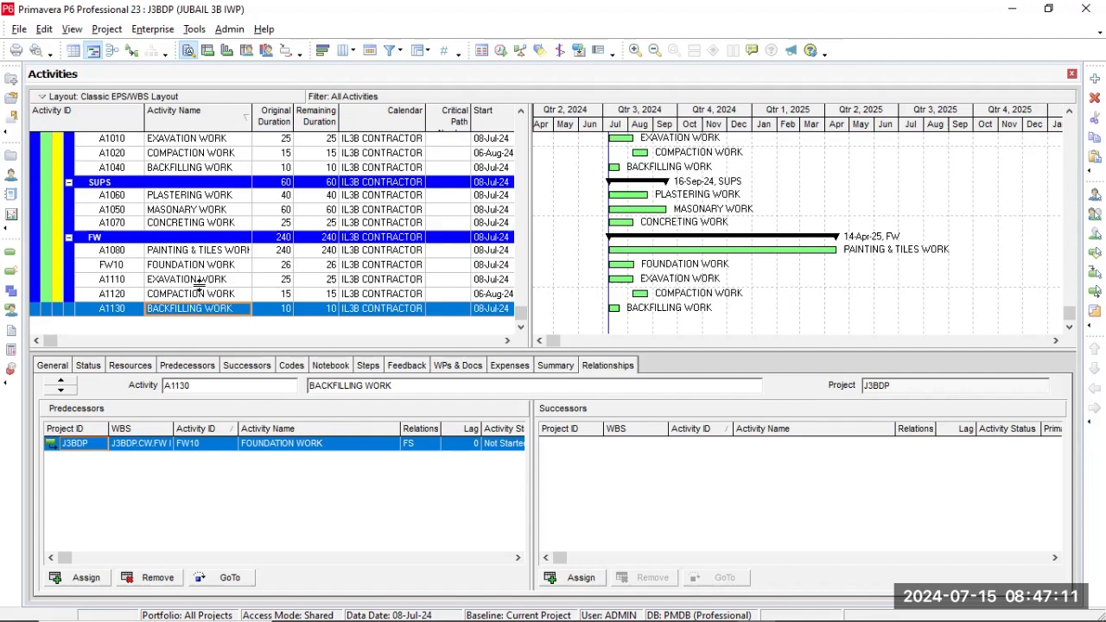
pyautogui.click(113, 267)
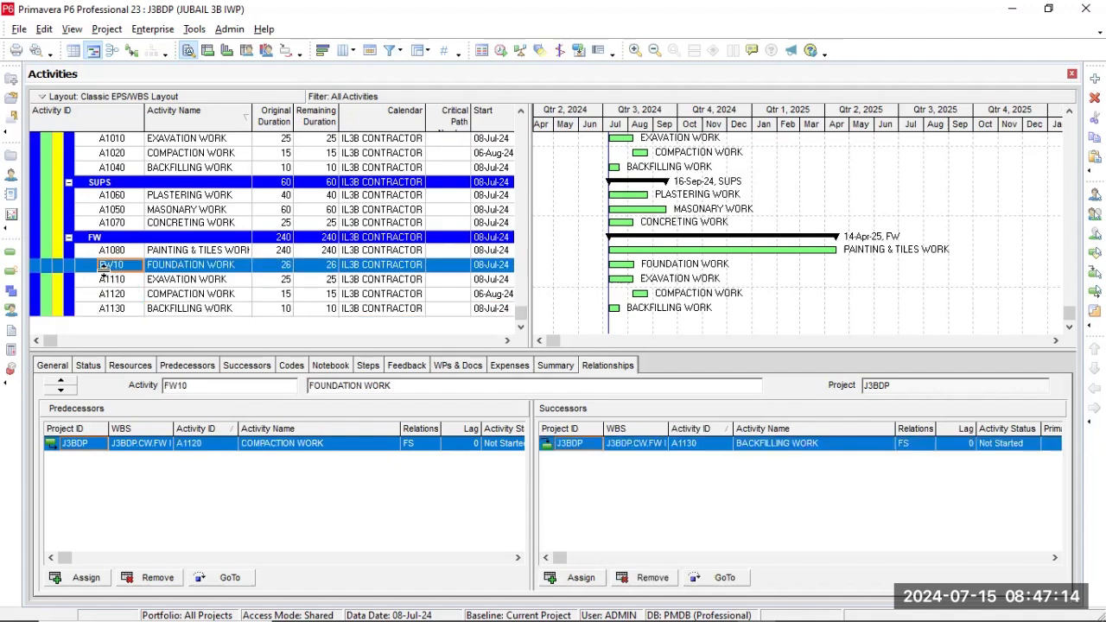
pyautogui.press('Delete')
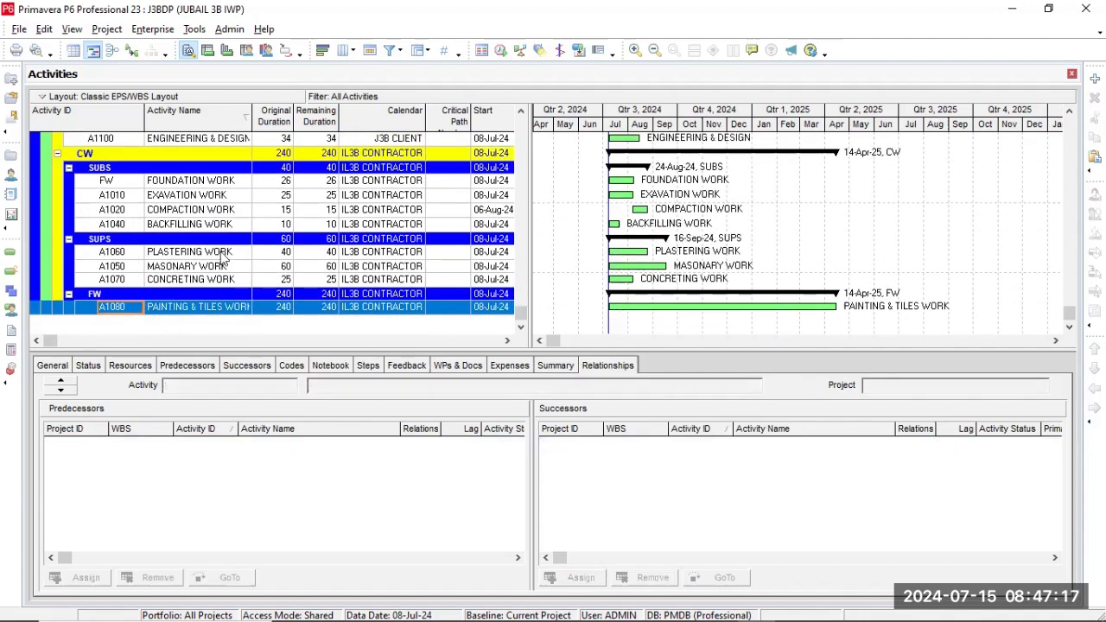
# Open the project's WBS view and look over the super-structure, sub-structure and construction work elements.
pyautogui.click(224, 253)
pyautogui.moveTo(519, 312); pyautogui.dragTo(519, 280)
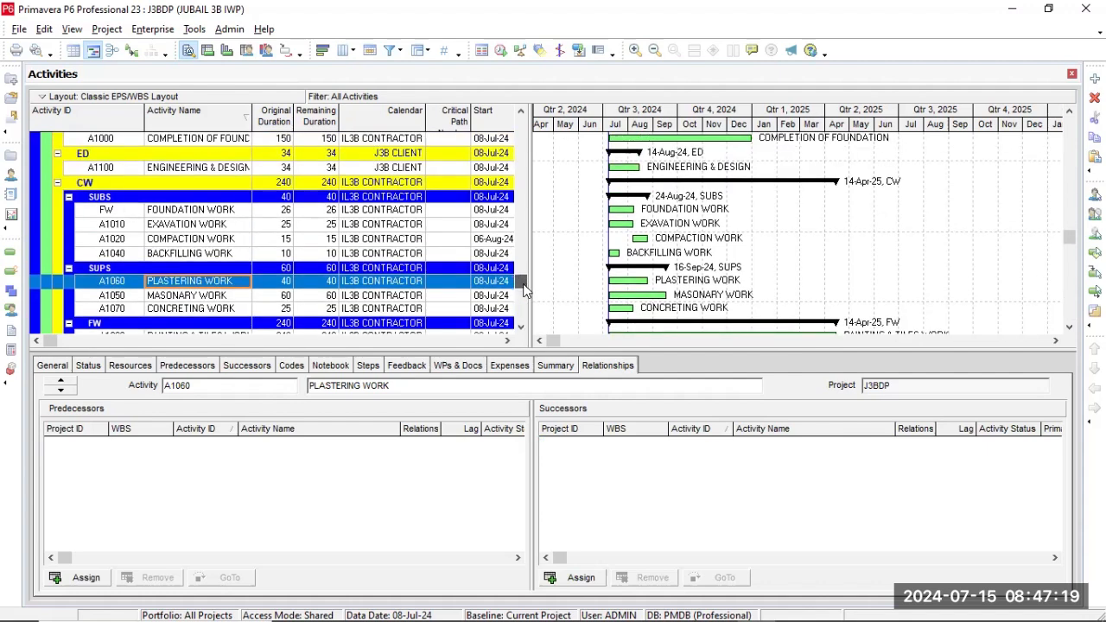
pyautogui.click(325, 244)
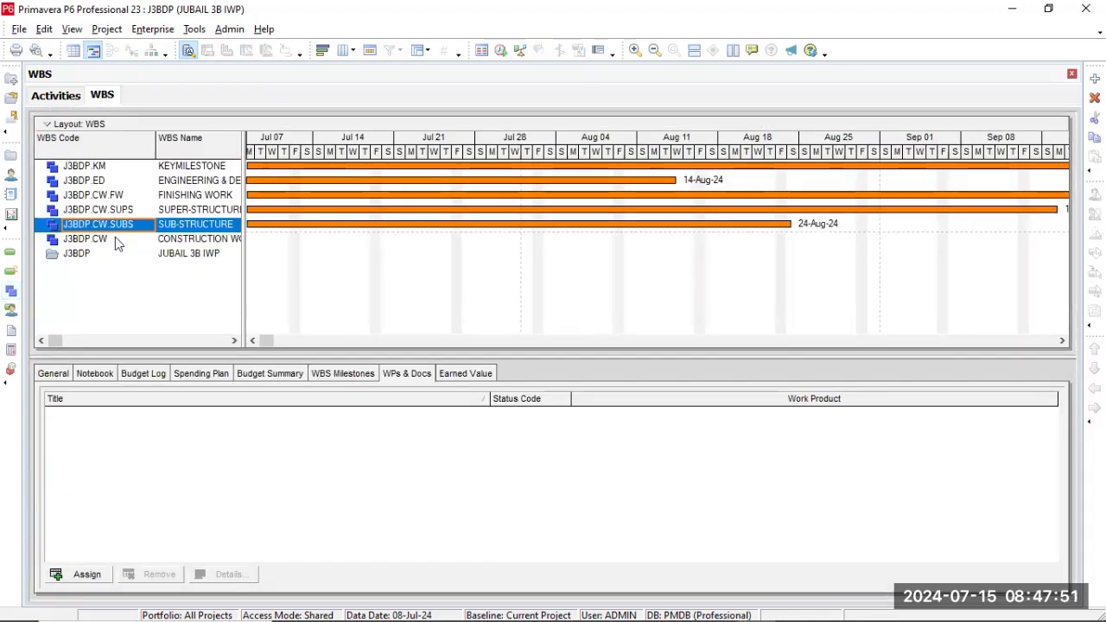
pyautogui.click(110, 211)
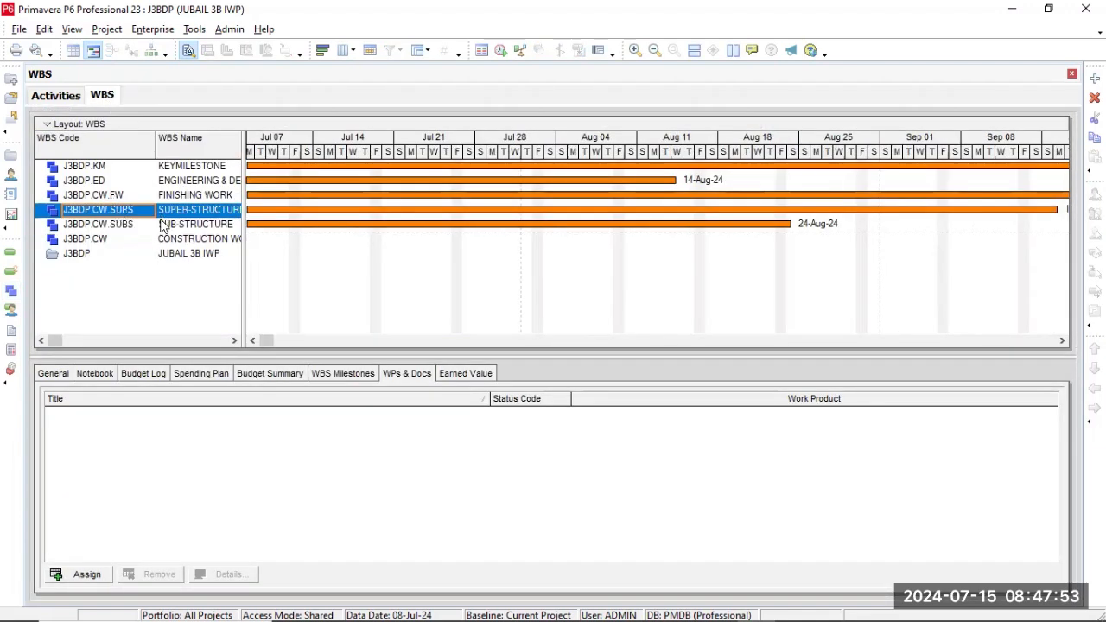
pyautogui.click(136, 229)
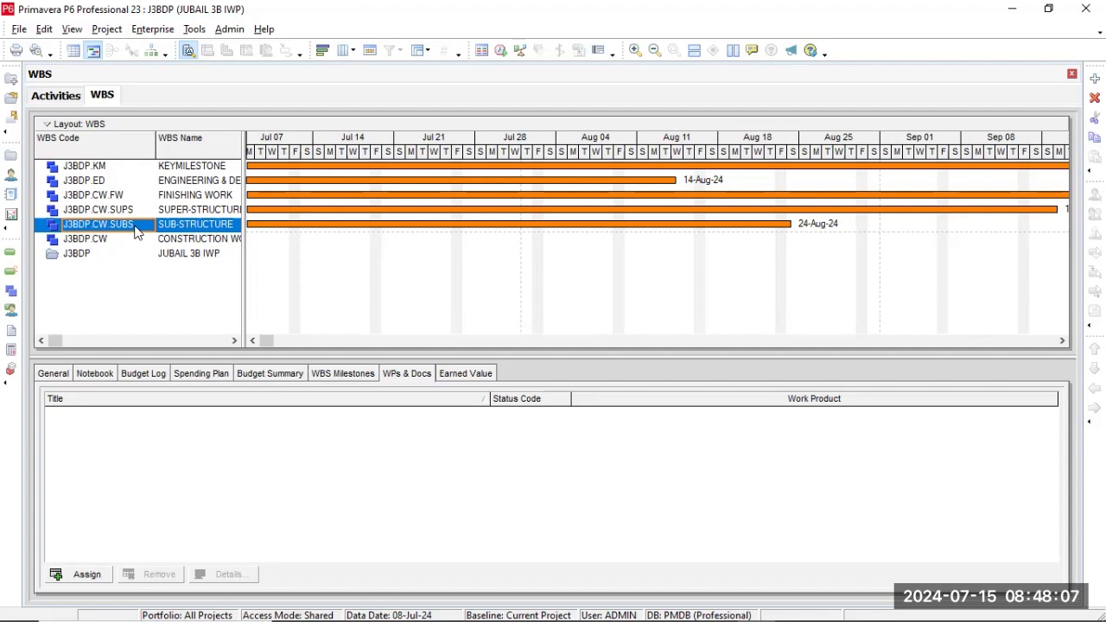
pyautogui.click(163, 241)
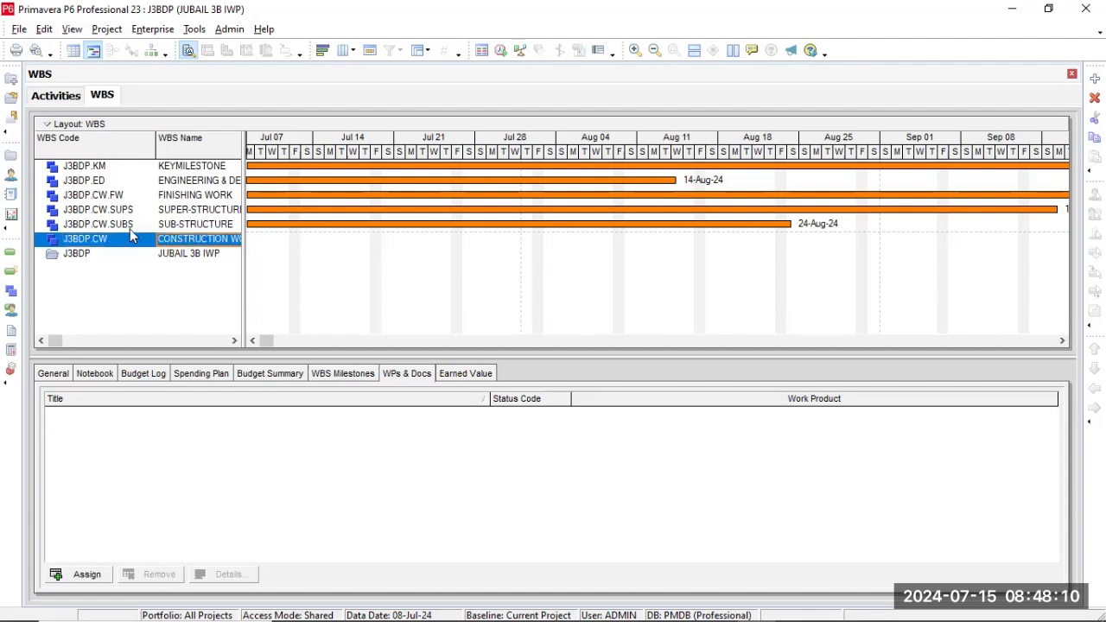
pyautogui.click(127, 226)
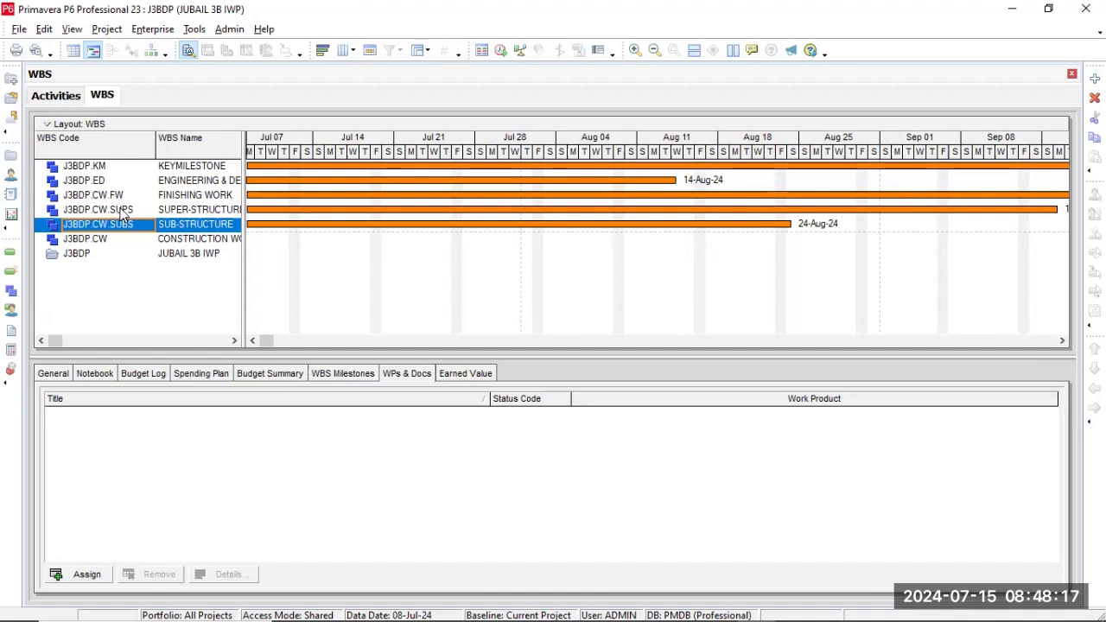
# Copy the SUPER-STRUCTURE WBS into CONSTRUCTION WORK (J3BDP.CW), including notebook, WBS milestones, WPs & Docs and activities, and return to the activities view.
pyautogui.click(122, 213)
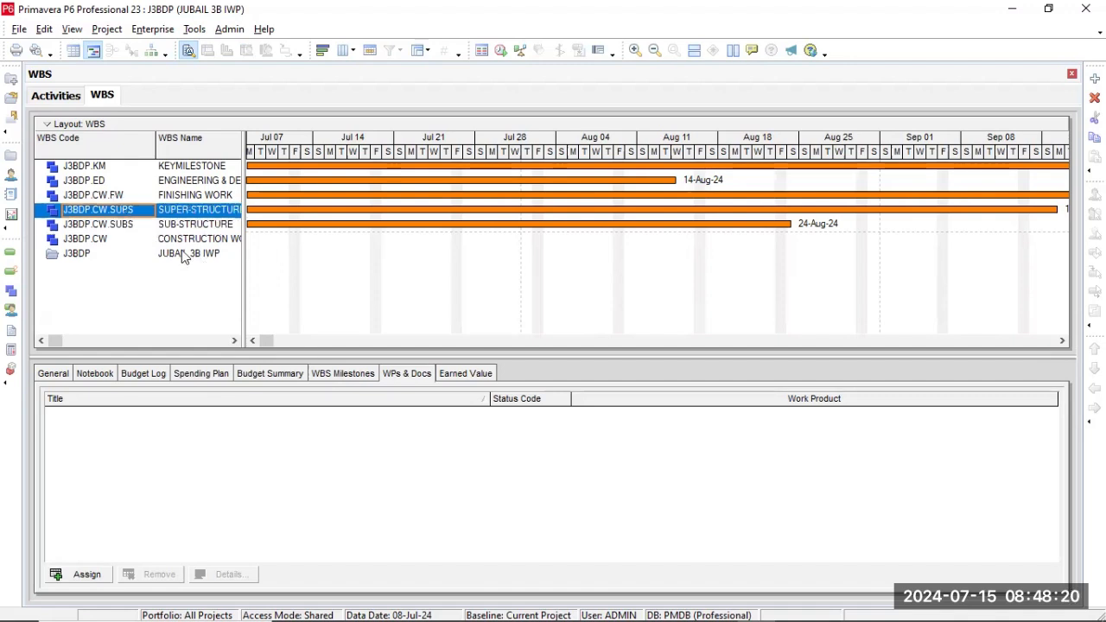
pyautogui.click(78, 241)
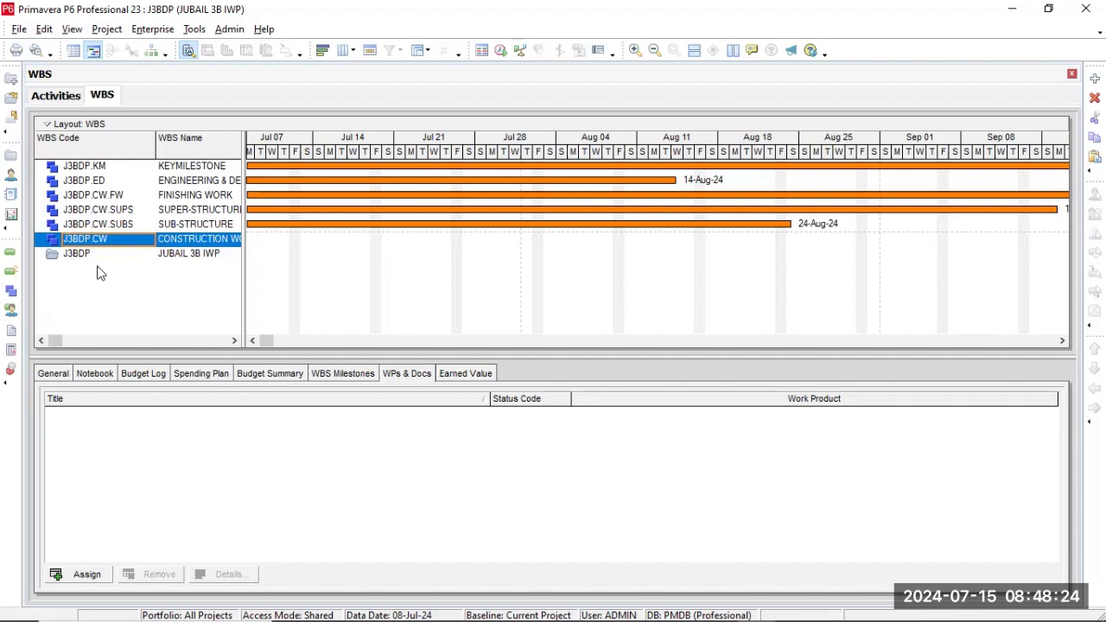
pyautogui.hotkey('ctrl', 'v')
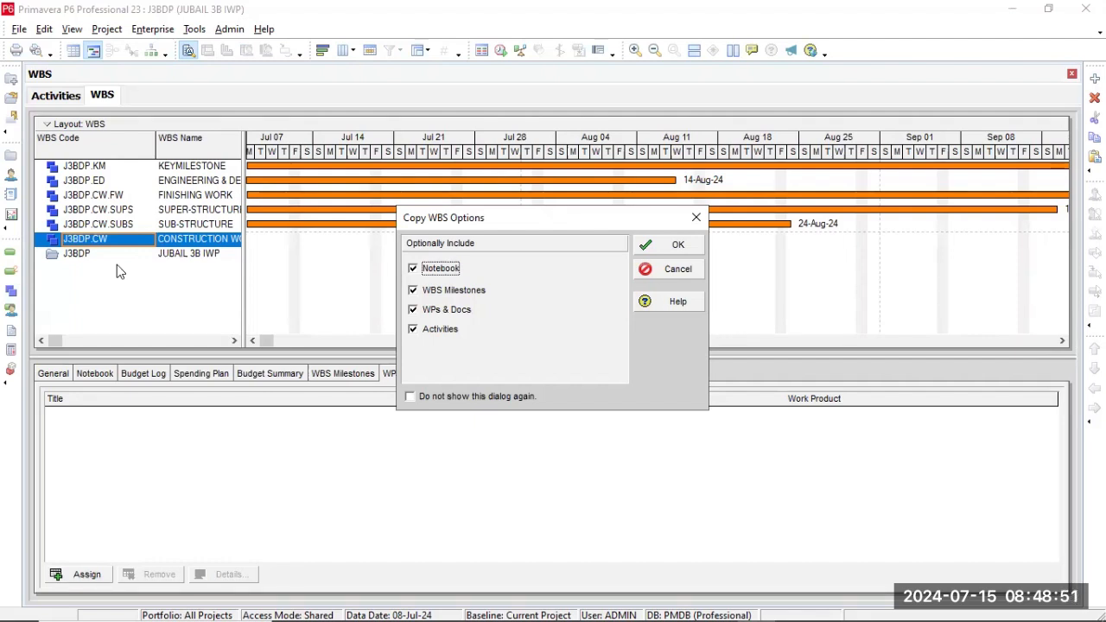
pyautogui.click(667, 245)
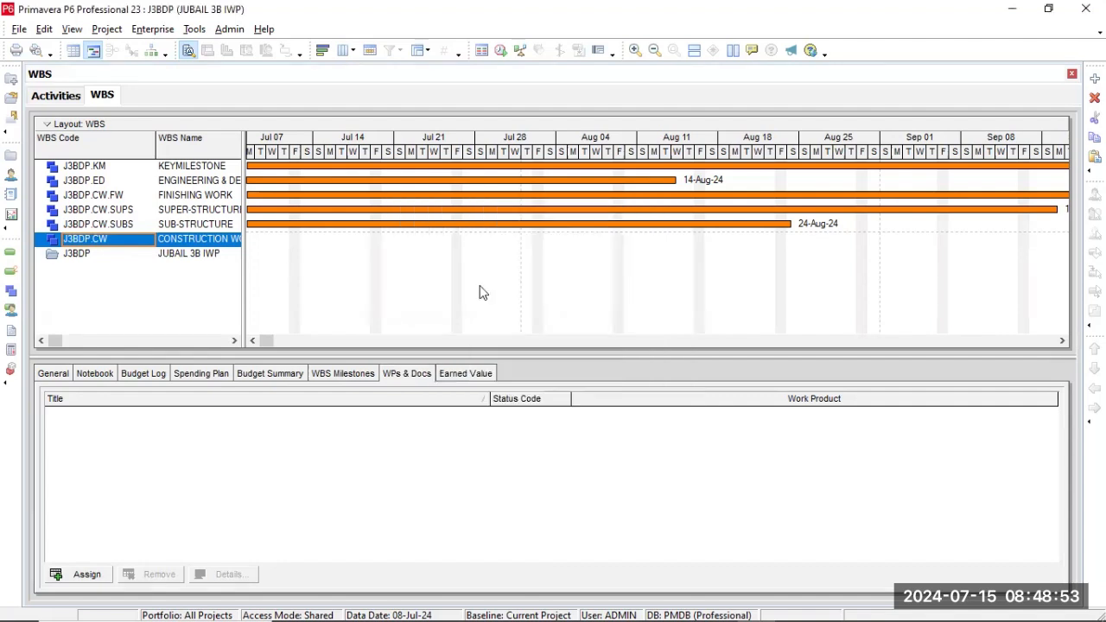
pyautogui.click(57, 95)
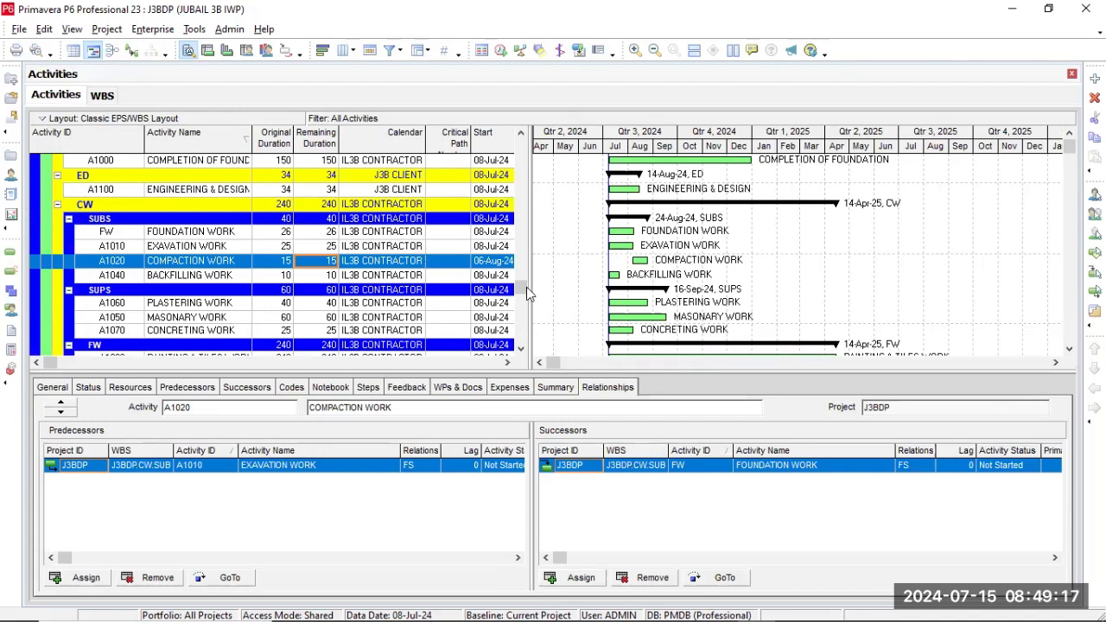
# Group the activities table by Finish instead of EPS/WBS, apply it, and uncover the table to see the grouping.
pyautogui.moveTo(521, 288); pyautogui.dragTo(520, 134)
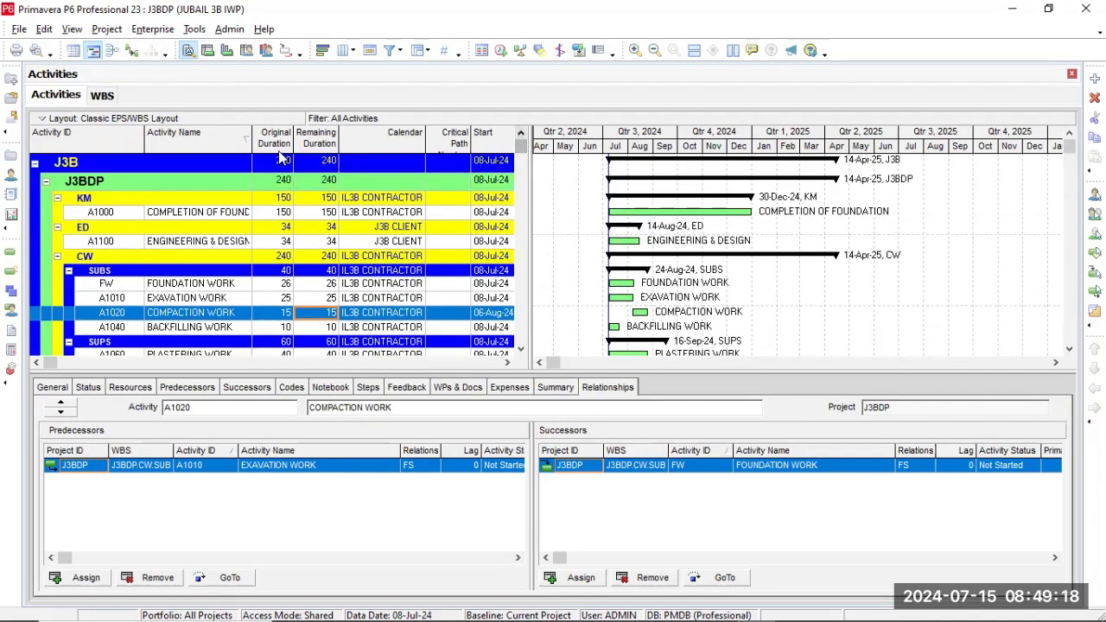
pyautogui.click(257, 287)
pyautogui.rightClick(257, 291)
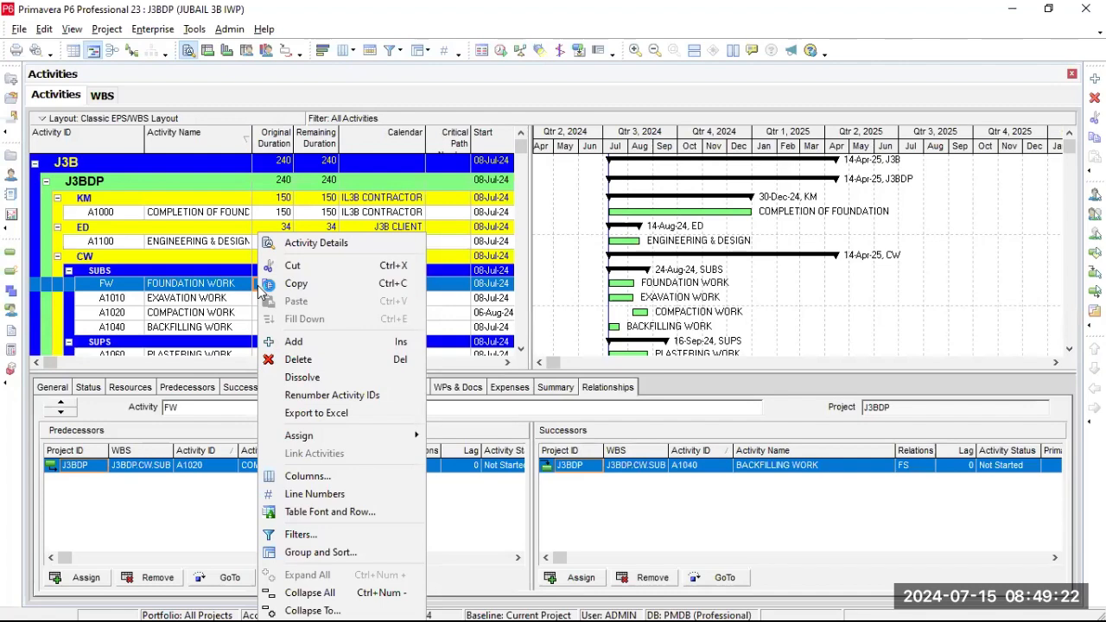
pyautogui.click(336, 552)
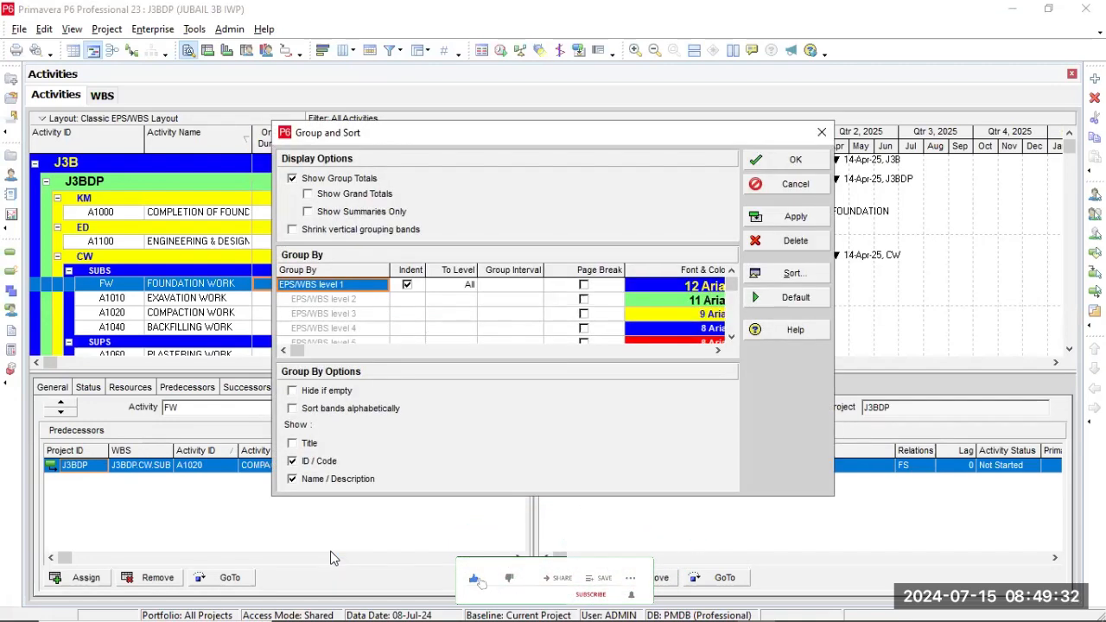
pyautogui.click(318, 301)
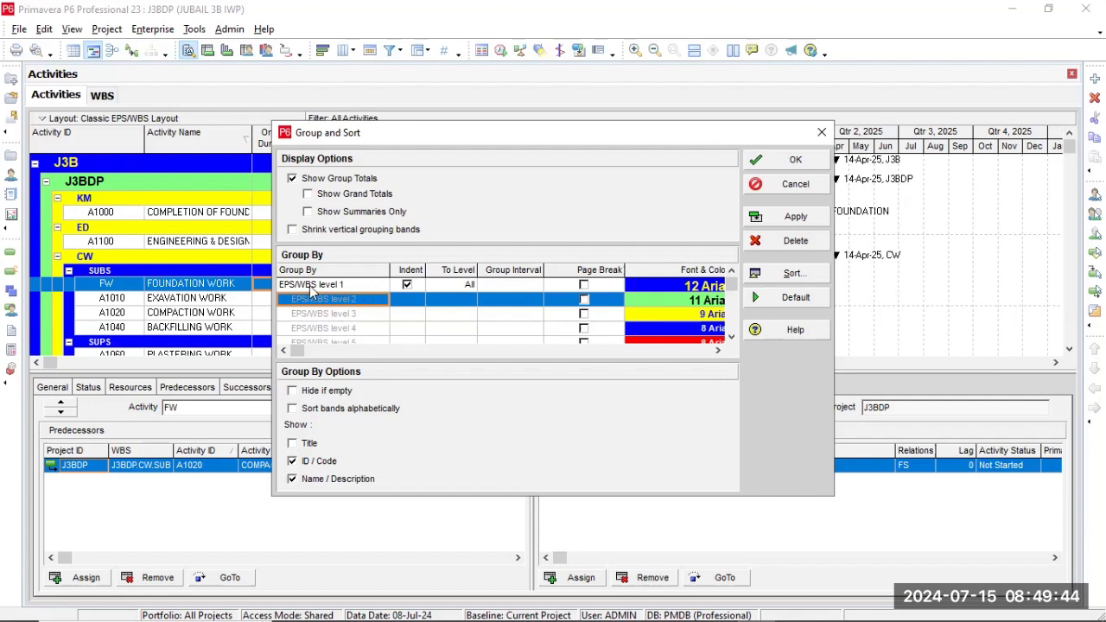
pyautogui.click(372, 285)
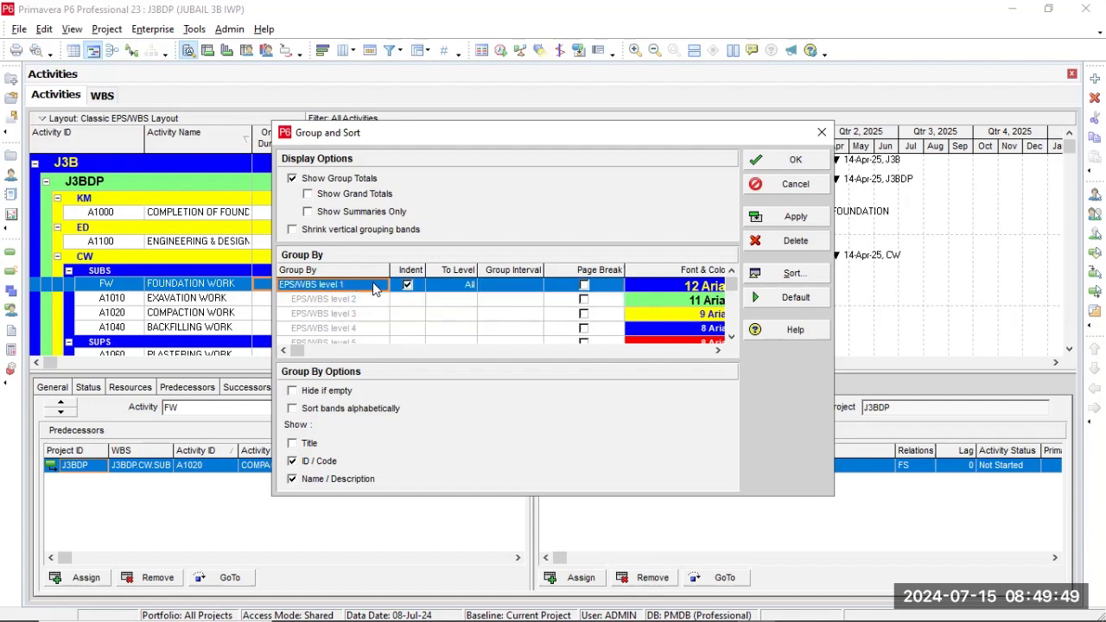
pyautogui.click(381, 286)
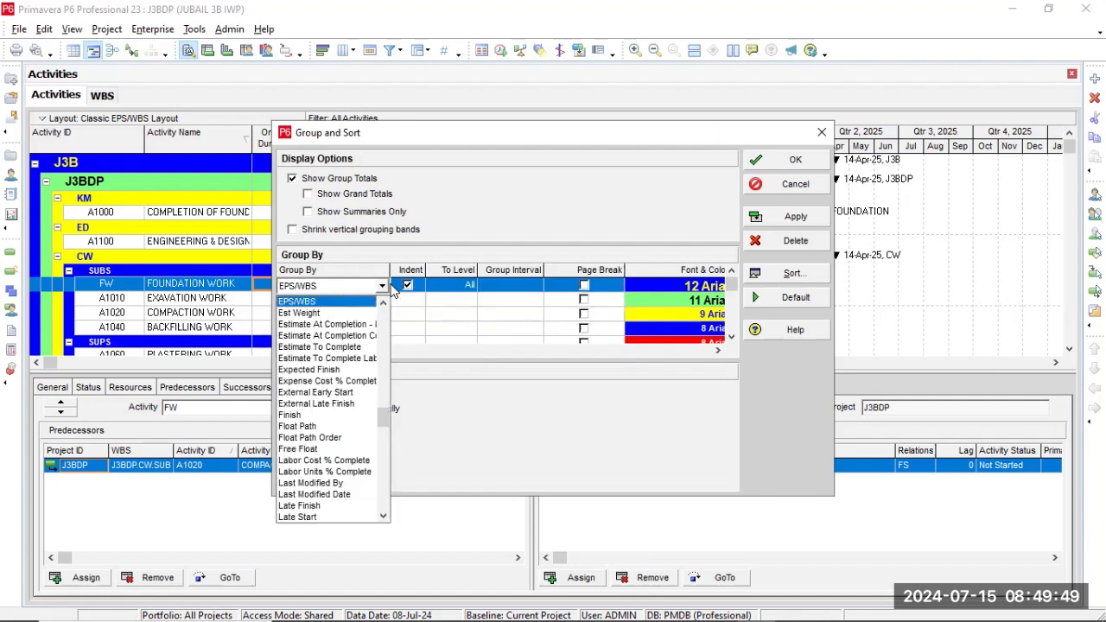
pyautogui.click(328, 416)
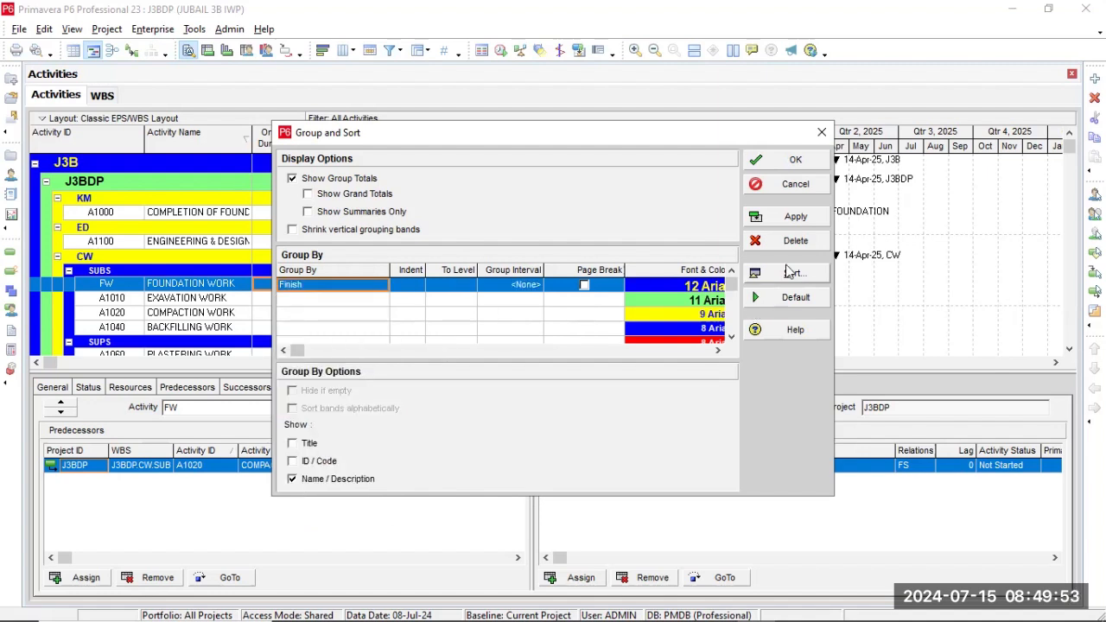
pyautogui.click(780, 220)
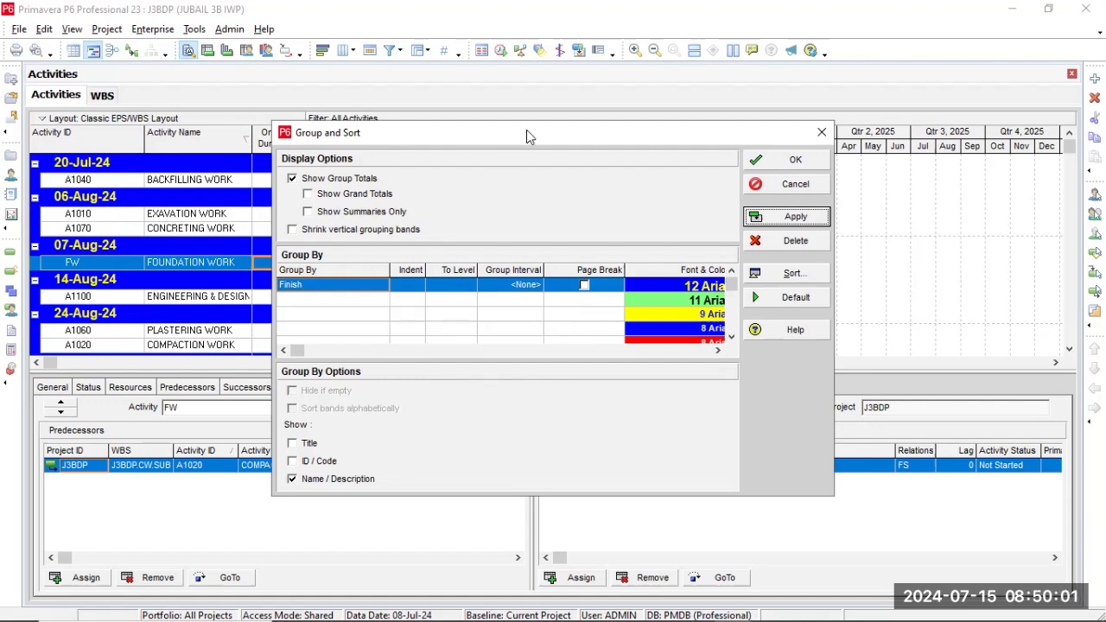
pyautogui.moveTo(526, 130); pyautogui.dragTo(778, 103)
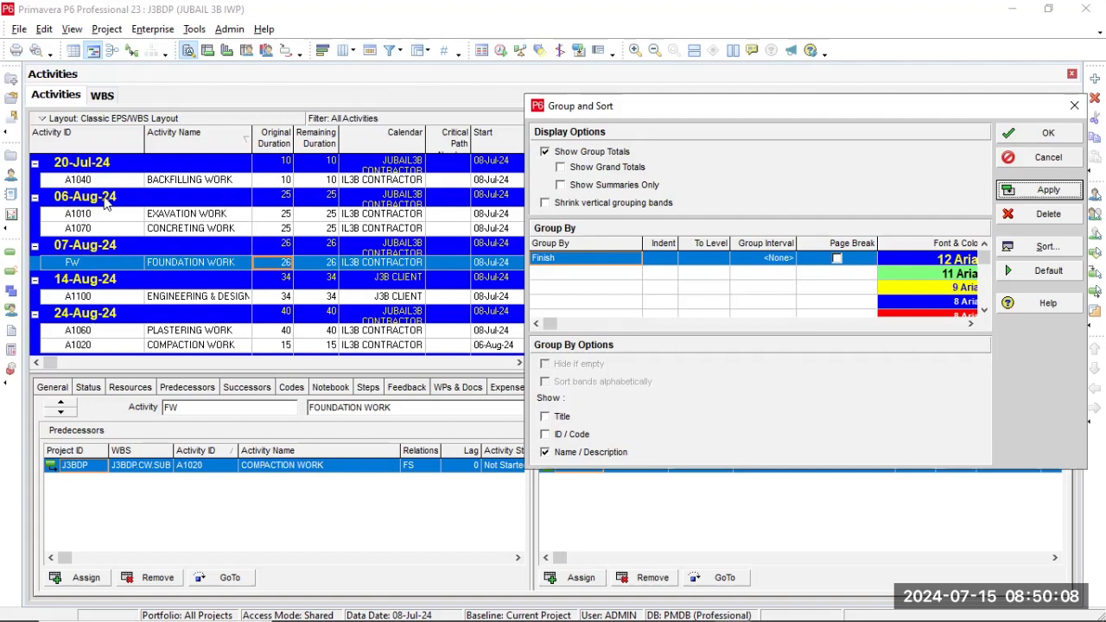
# Set the activities grouping to EPS/WBS with indentation, and apply it.
pyautogui.click(626, 265)
pyautogui.click(626, 259)
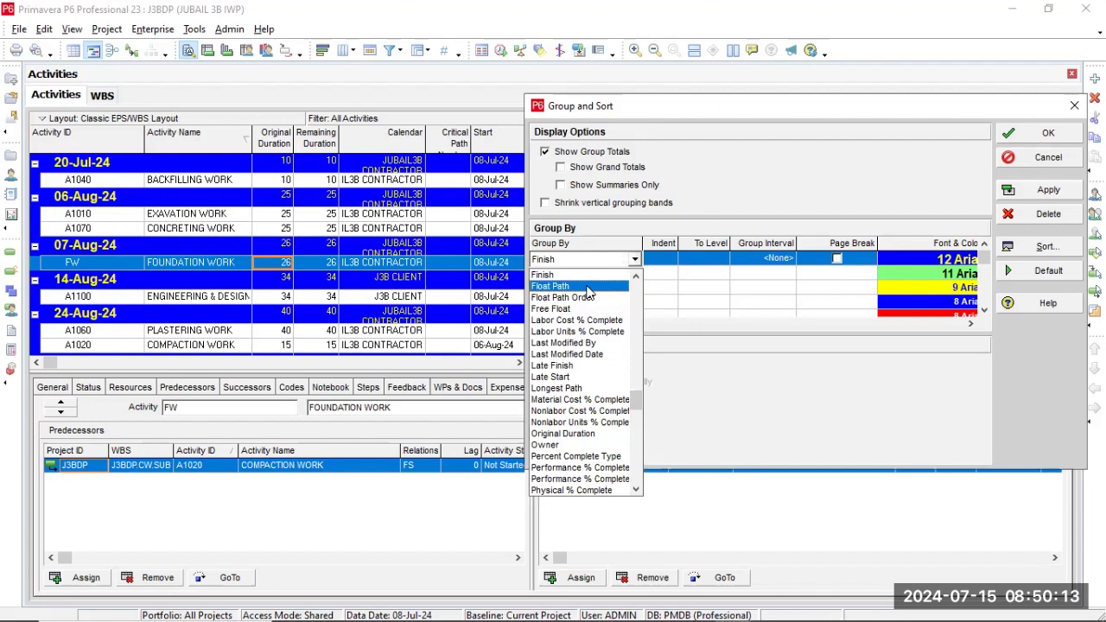
pyautogui.click(587, 288)
pyautogui.click(634, 260)
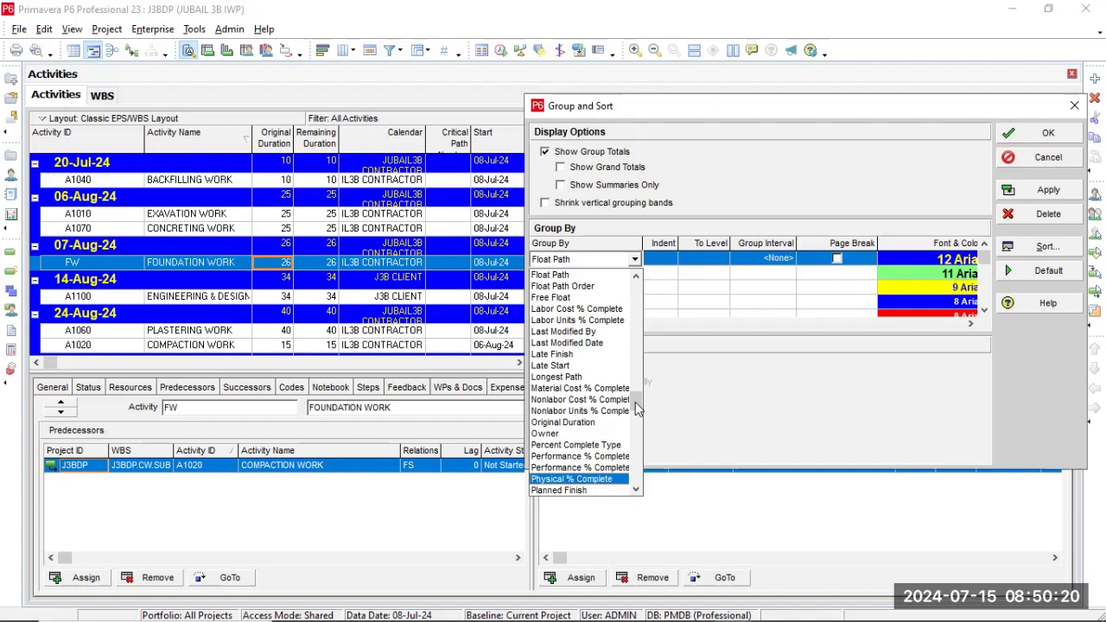
pyautogui.moveTo(639, 403)
pyautogui.mouseDown()
pyautogui.moveTo(636, 289)
pyautogui.moveTo(639, 395)
pyautogui.moveTo(637, 384)
pyautogui.mouseUp()
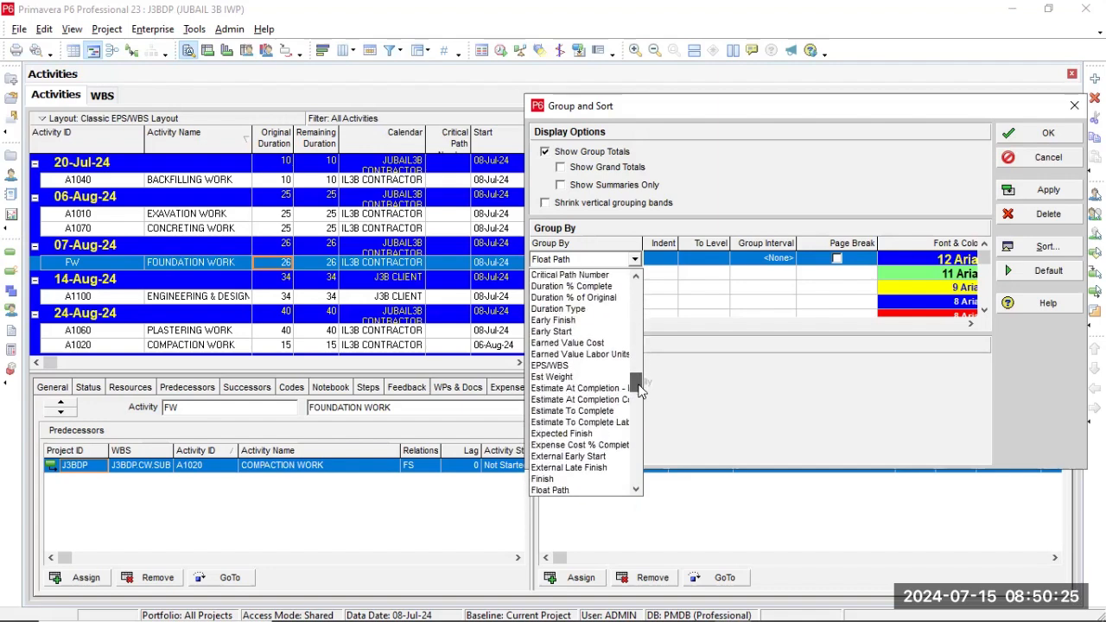
pyautogui.click(558, 366)
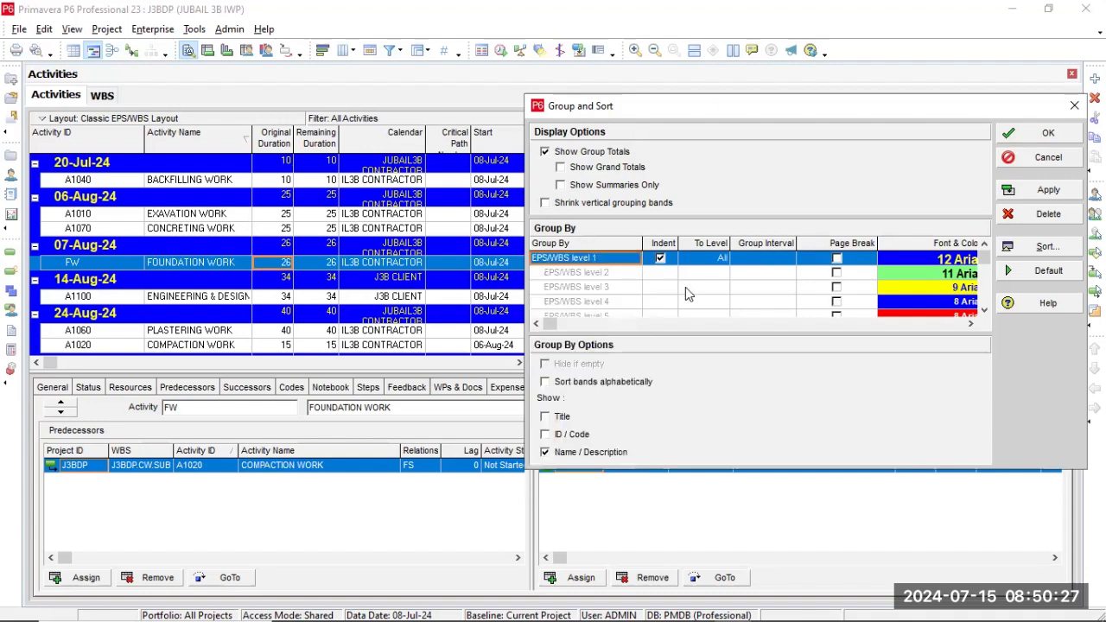
pyautogui.click(1036, 190)
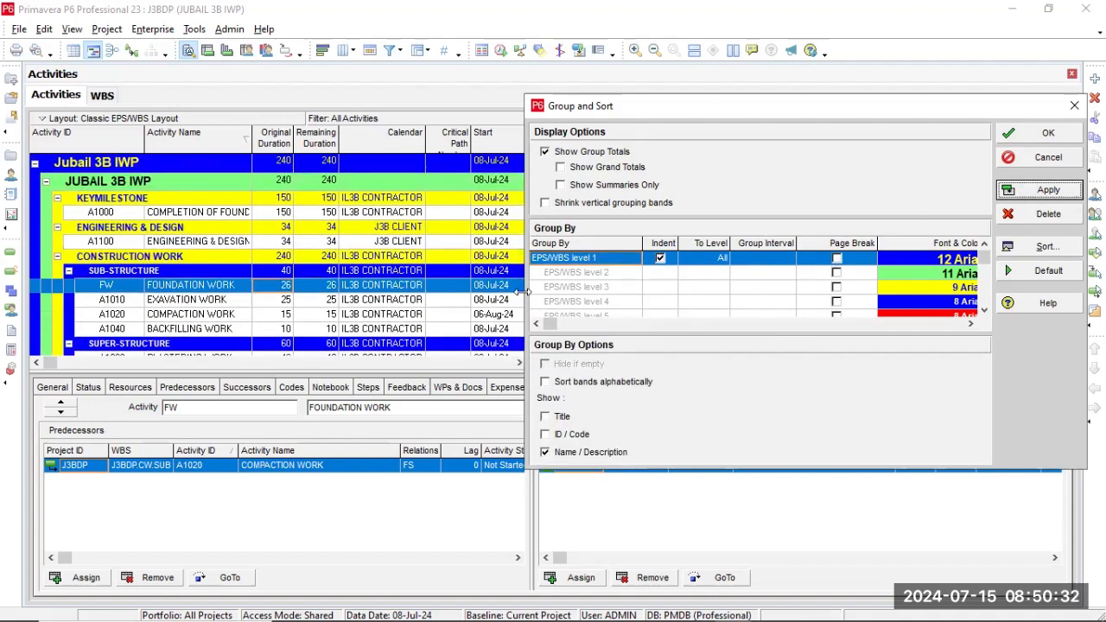
# Apply the EPS/WBS grouping without indentation, and restore the indentation.
pyautogui.click(660, 259)
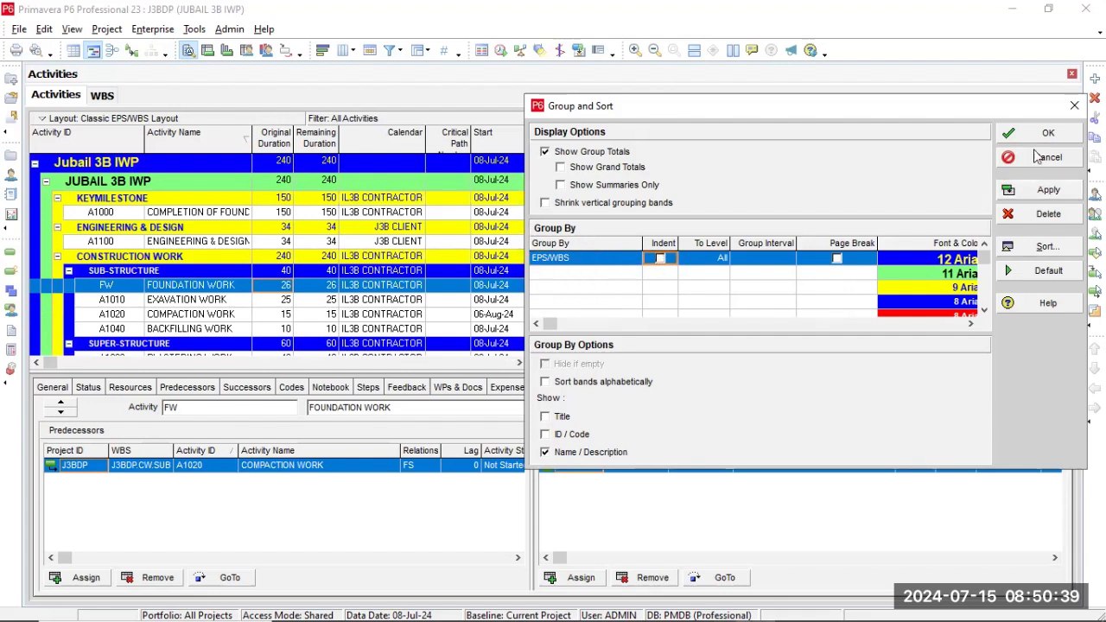
pyautogui.click(1032, 191)
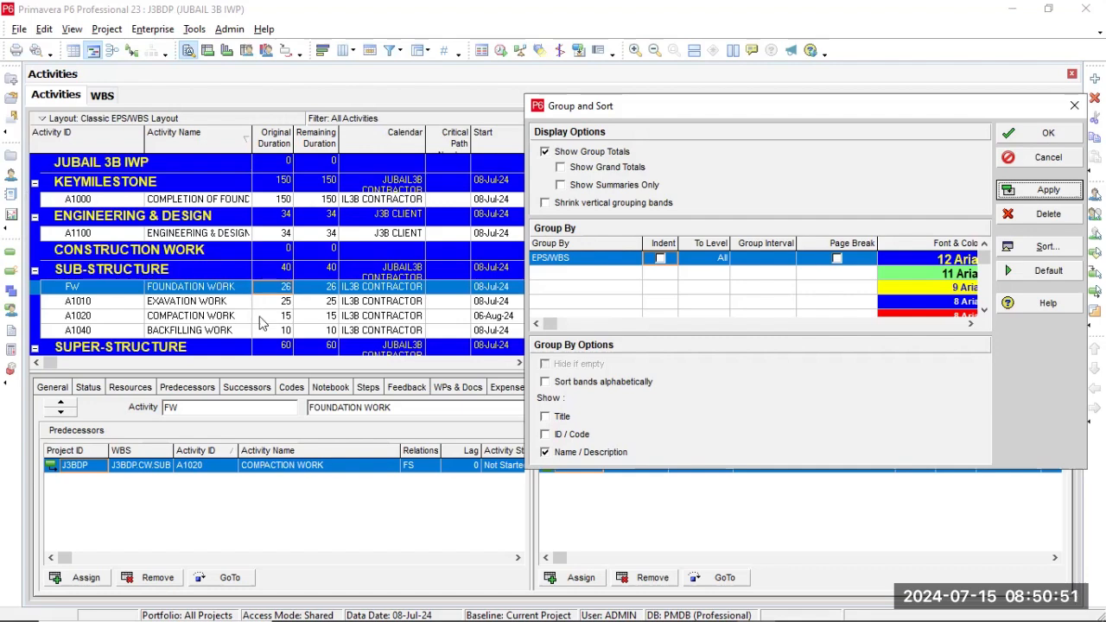
pyautogui.click(660, 258)
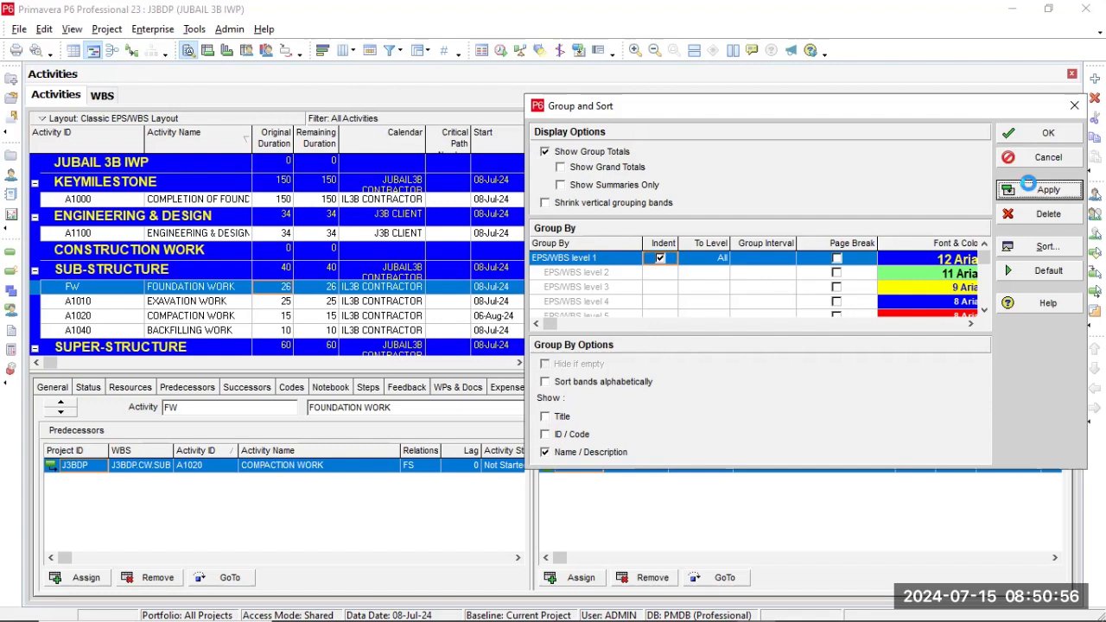
pyautogui.click(1032, 190)
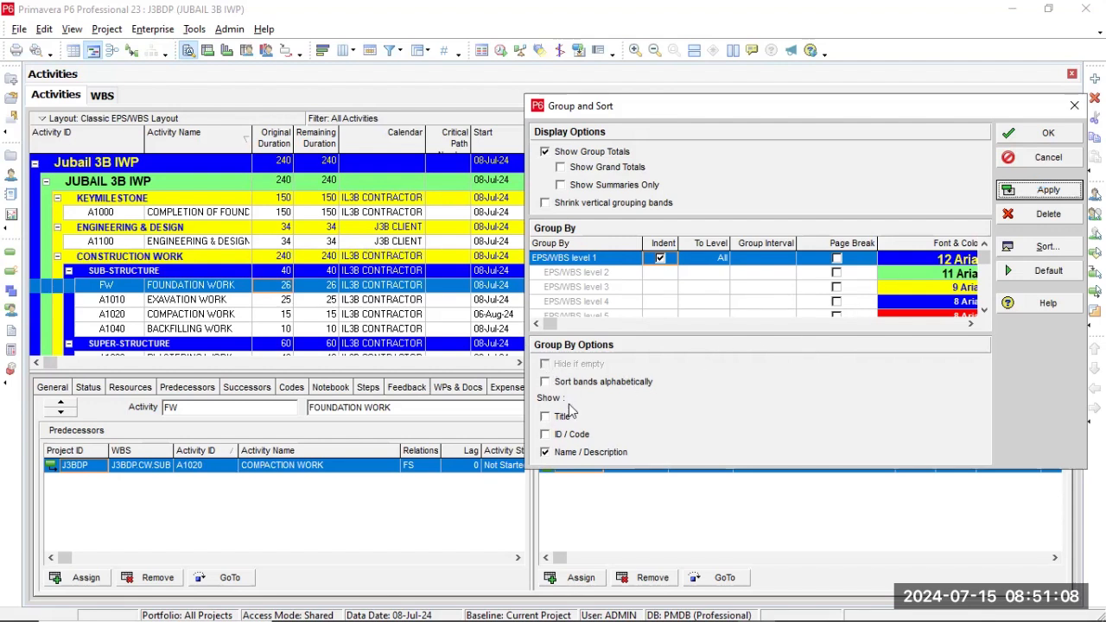
# Apply Title and ID / Code to the group bands alongside Name / Description, and clear both options again.
pyautogui.click(546, 418)
pyautogui.click(545, 434)
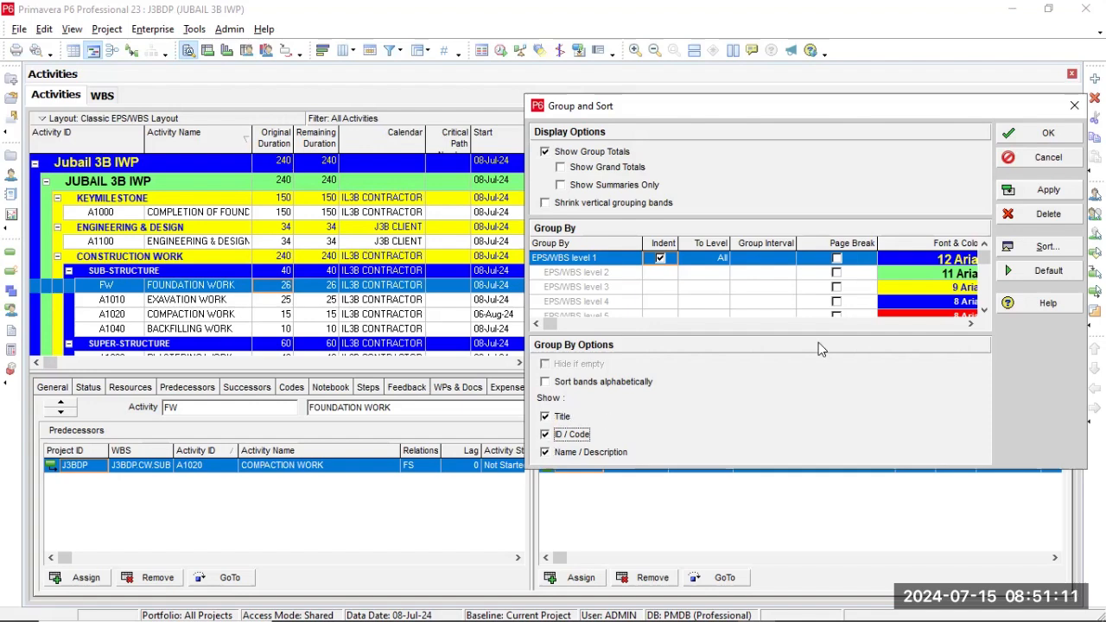
pyautogui.click(1052, 189)
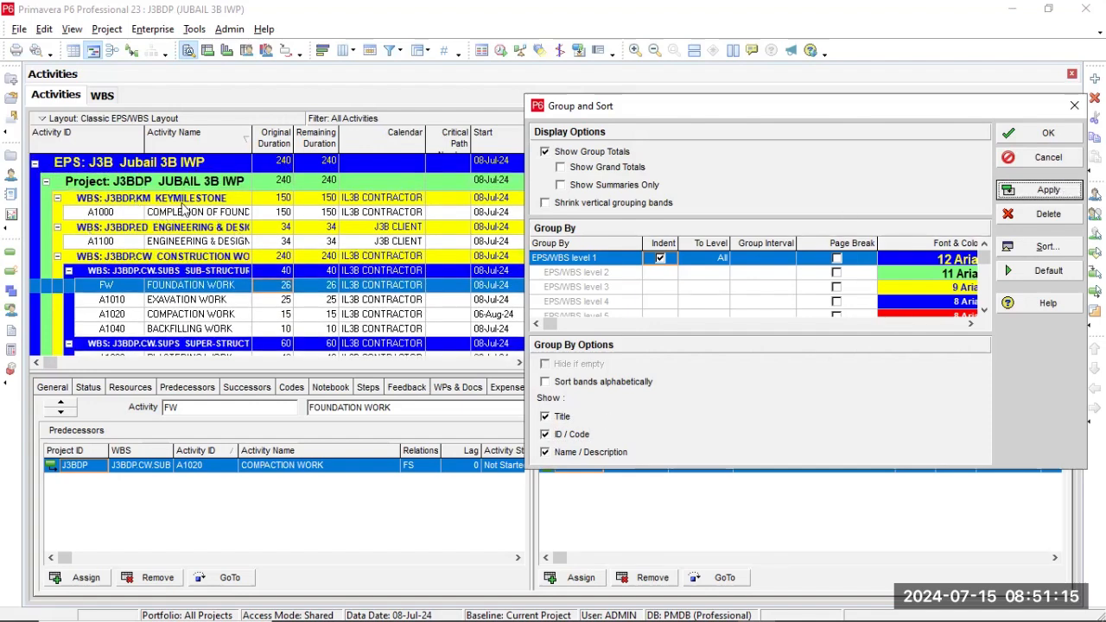
pyautogui.click(545, 434)
pyautogui.click(562, 417)
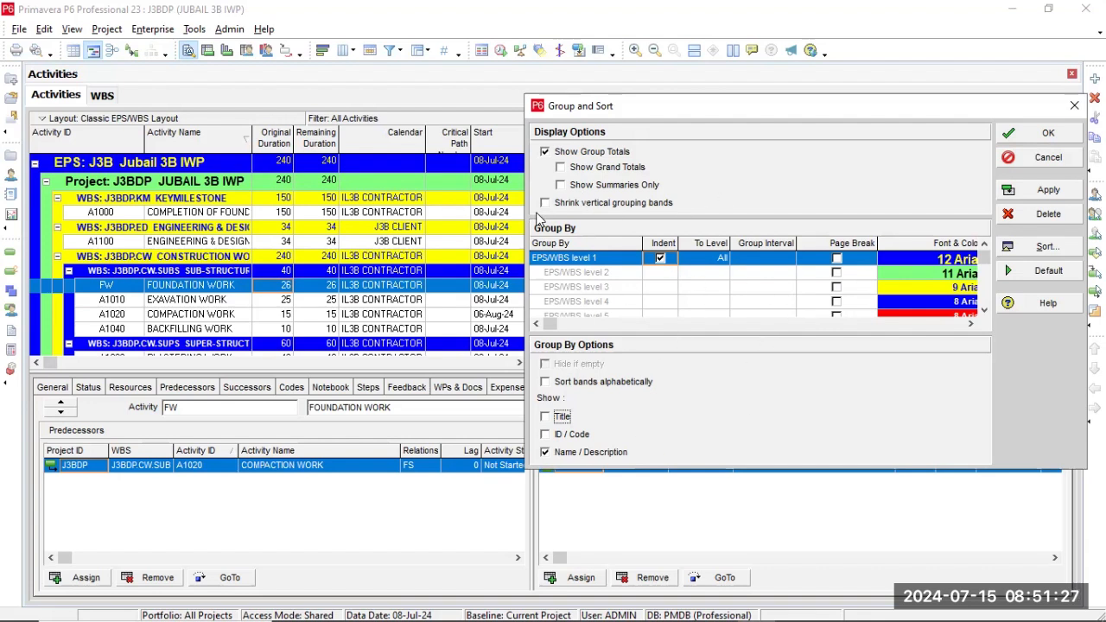
# Examine the Show Summaries Only, Page Break, and font and colour options of the EPS/WBS grouping levels.
pyautogui.click(570, 189)
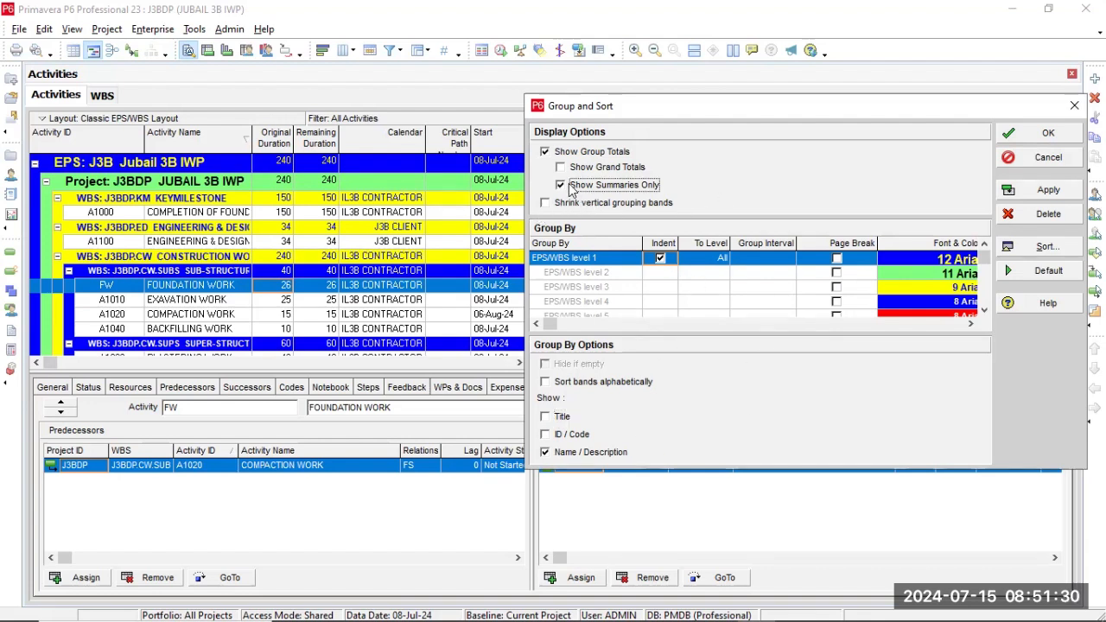
pyautogui.click(560, 184)
pyautogui.click(836, 260)
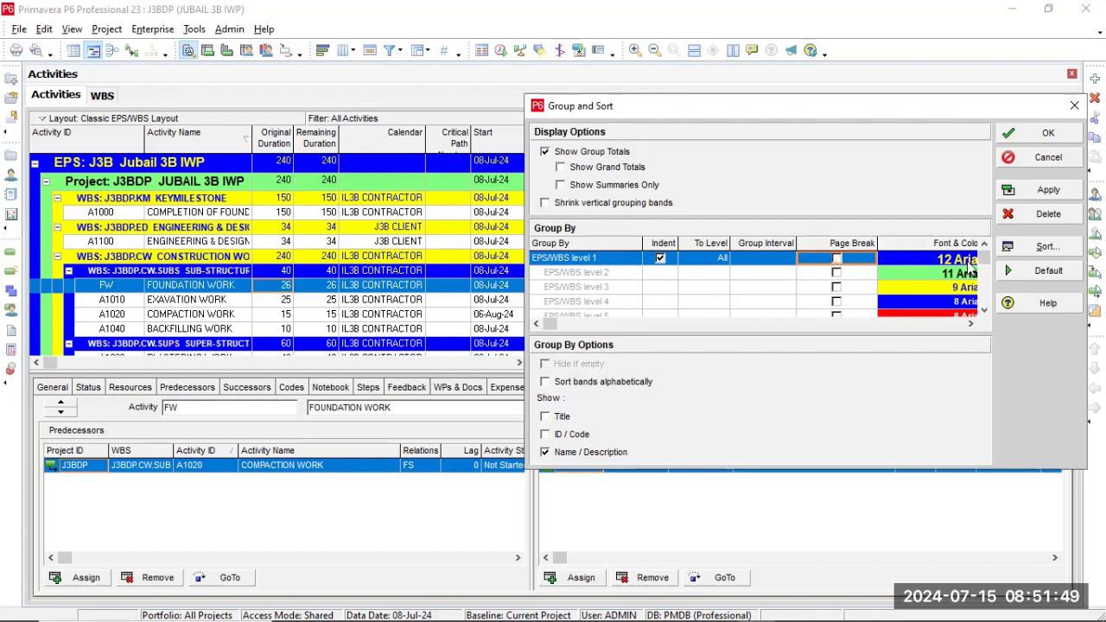
pyautogui.click(931, 277)
pyautogui.click(931, 289)
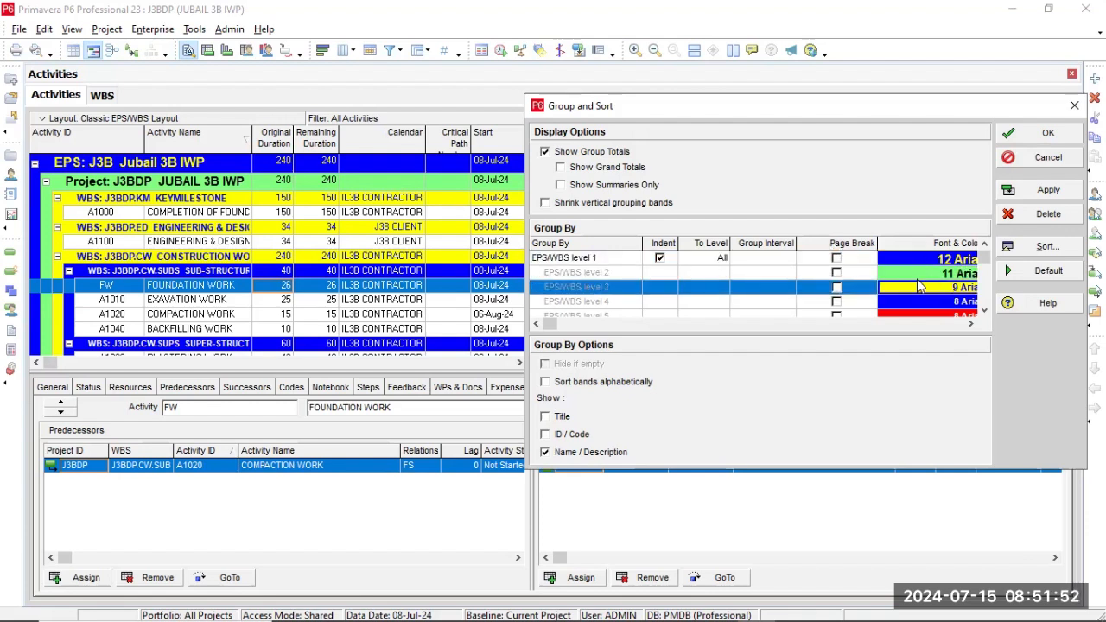
pyautogui.click(918, 274)
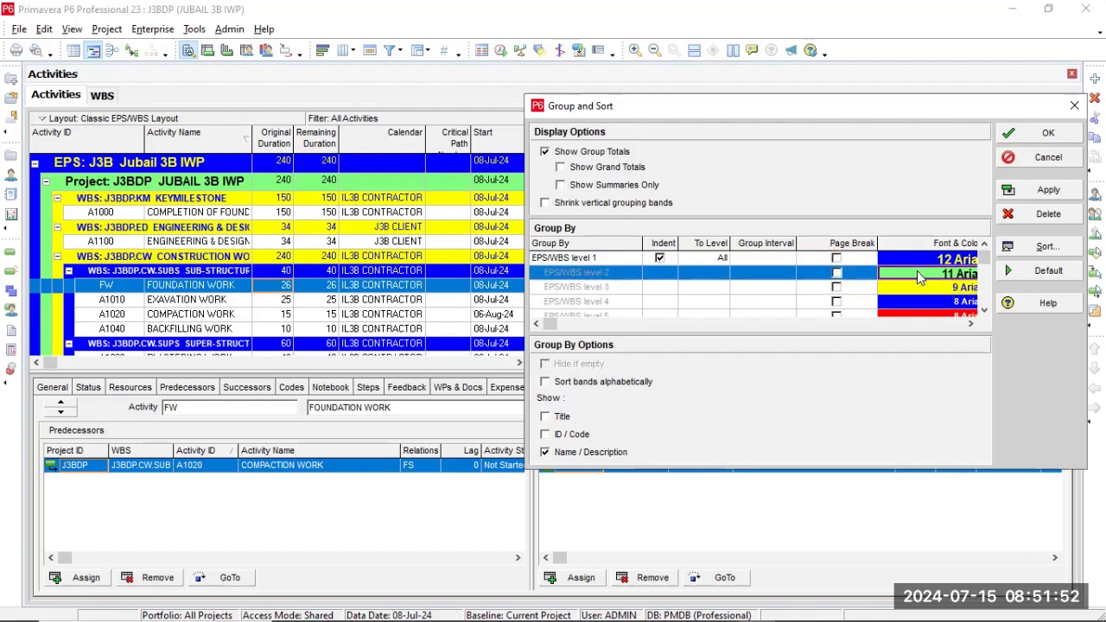
pyautogui.click(627, 274)
pyautogui.click(638, 260)
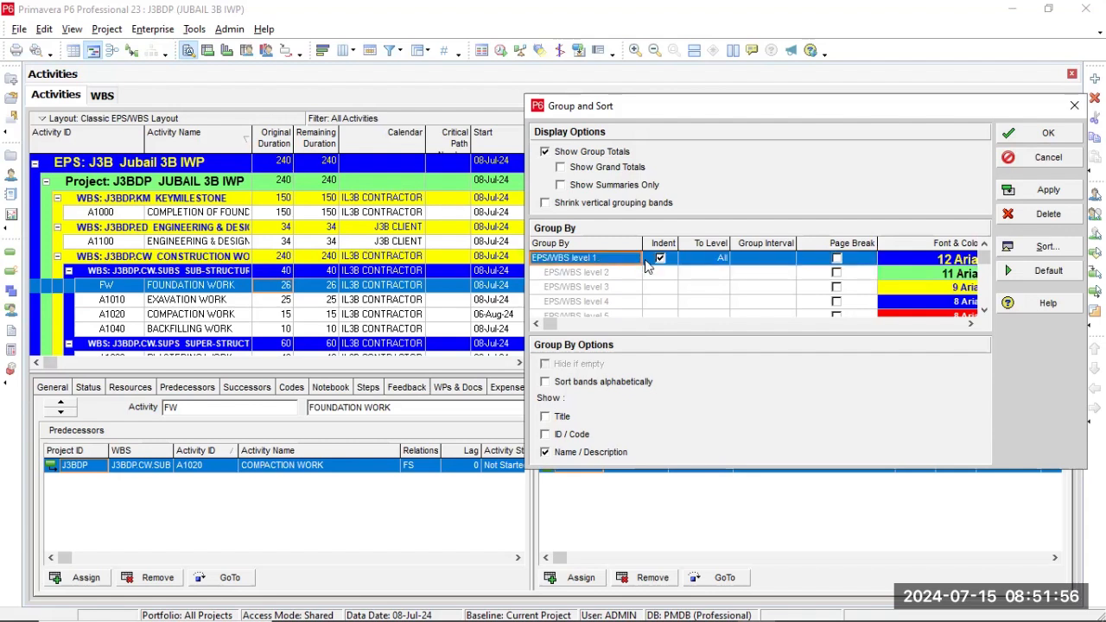
# Remove the indentation from the EPS/WBS grouping, add Finish as a second grouping level, and apply it.
pyautogui.click(660, 258)
pyautogui.click(631, 275)
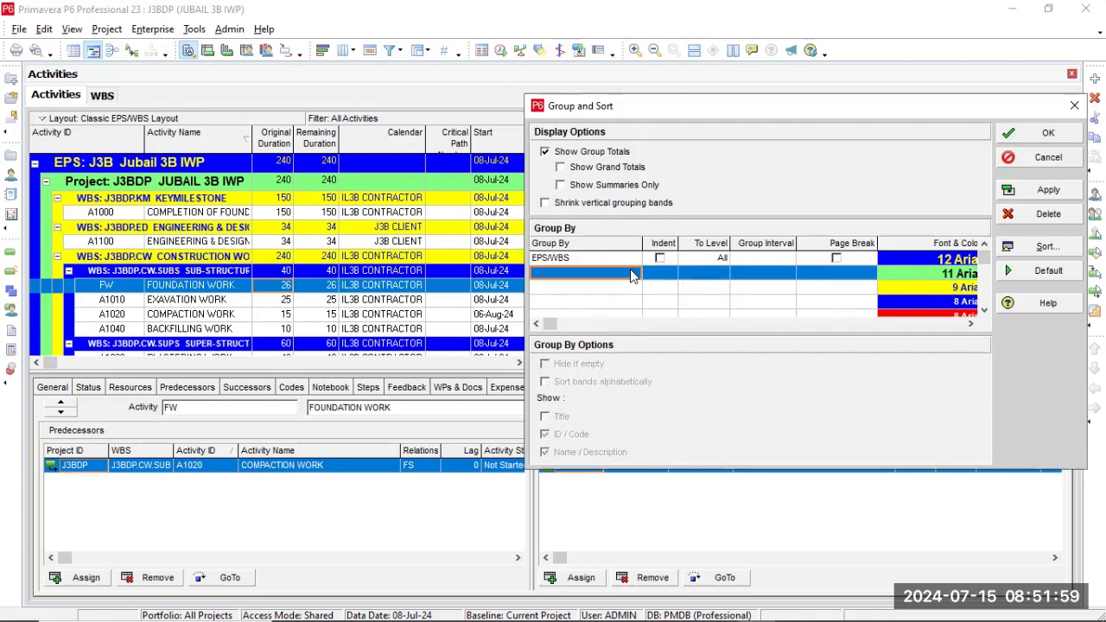
pyautogui.click(632, 274)
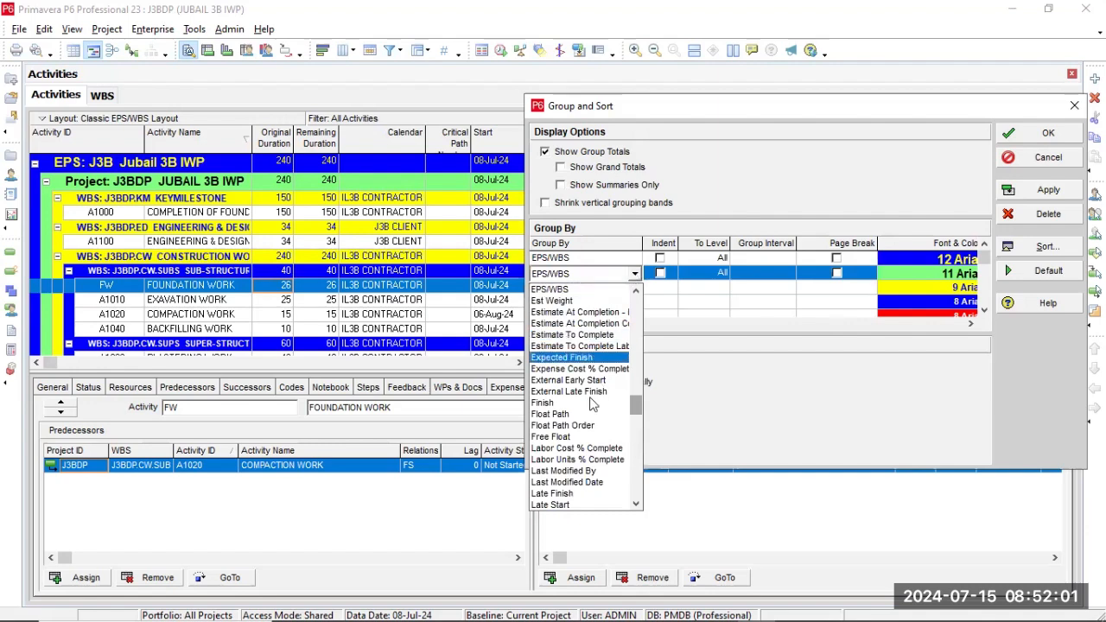
pyautogui.click(553, 404)
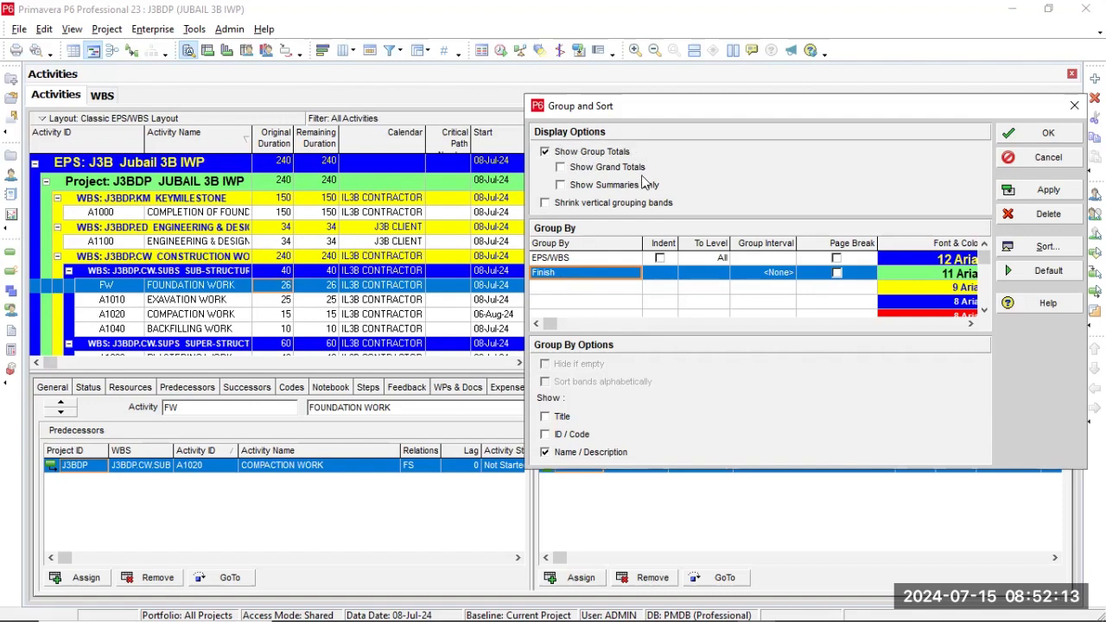
pyautogui.click(1029, 191)
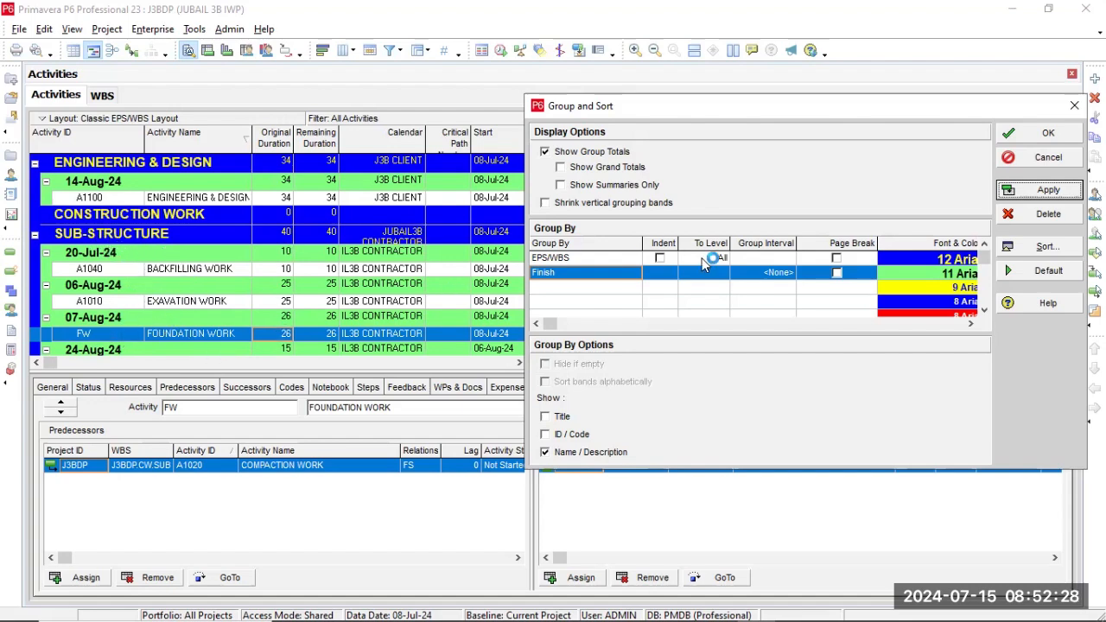
# Restore the indented EPS/WBS levels as the only grouping, apply it, and close the settings, discarding a reset to the default grouping.
pyautogui.click(662, 261)
pyautogui.click(662, 259)
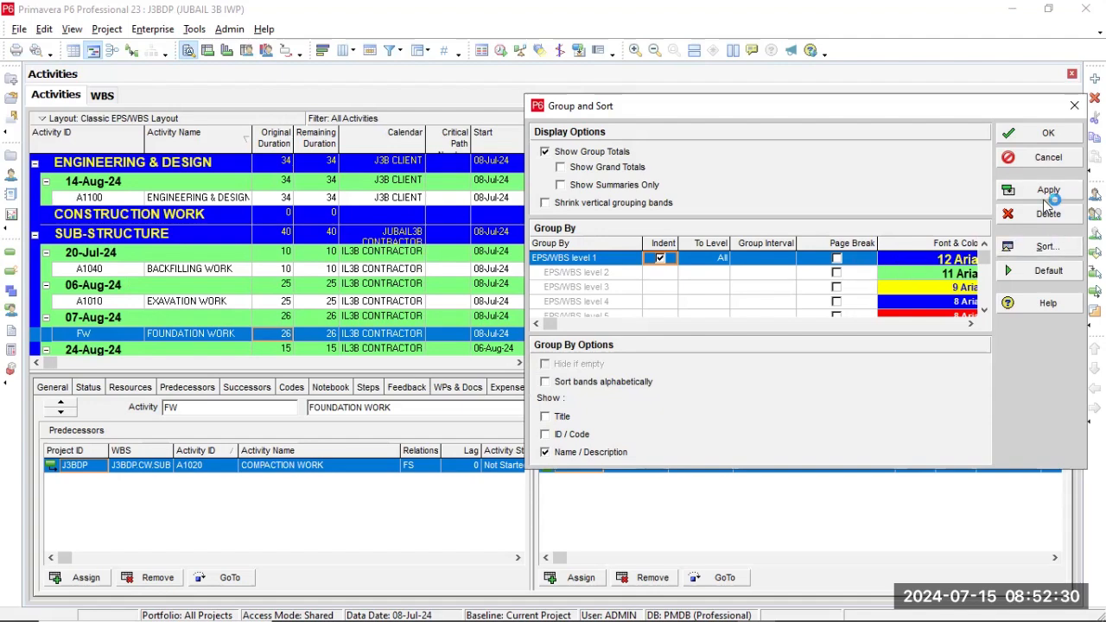
pyautogui.click(1048, 194)
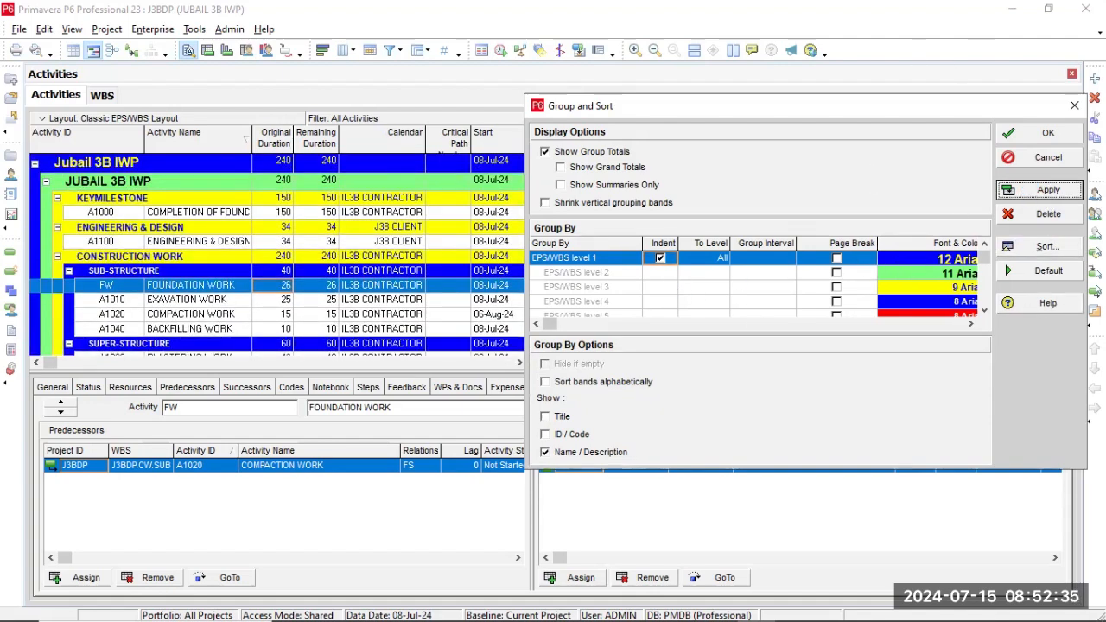
pyautogui.click(1029, 278)
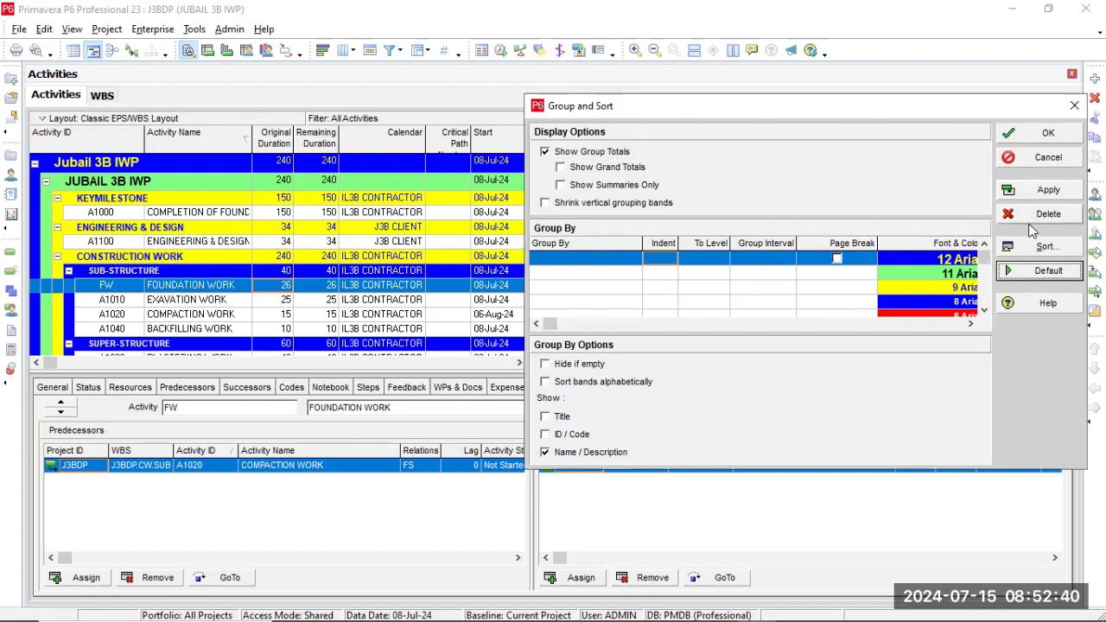
pyautogui.click(1068, 158)
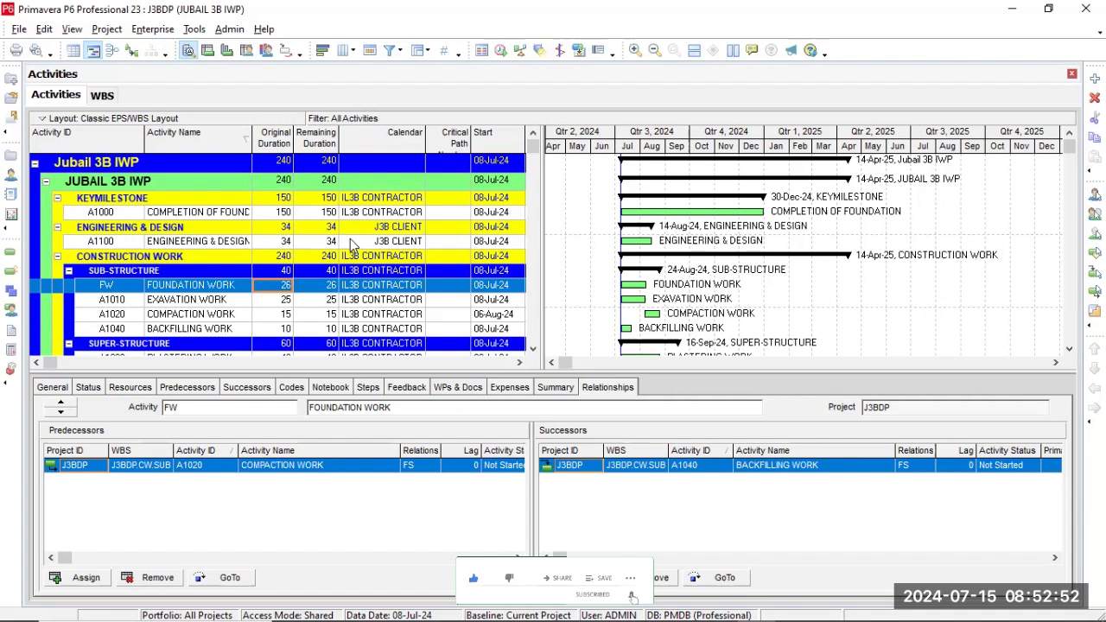
# Open the activity filters and apply the Not Started filter to the activities table.
pyautogui.rightClick(352, 241)
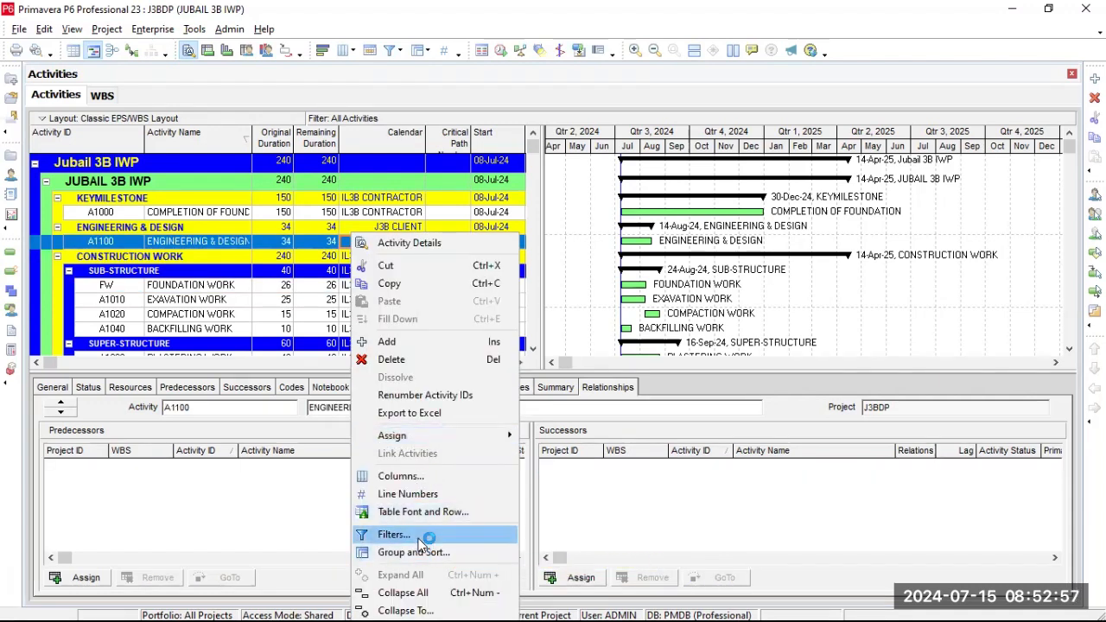
pyautogui.click(422, 543)
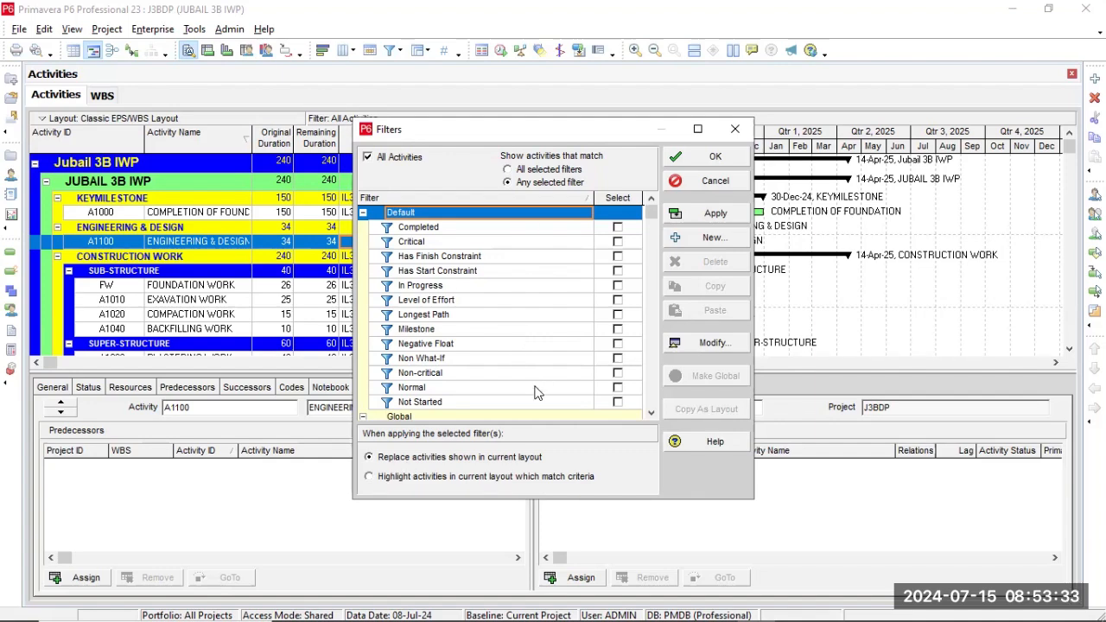
pyautogui.click(617, 401)
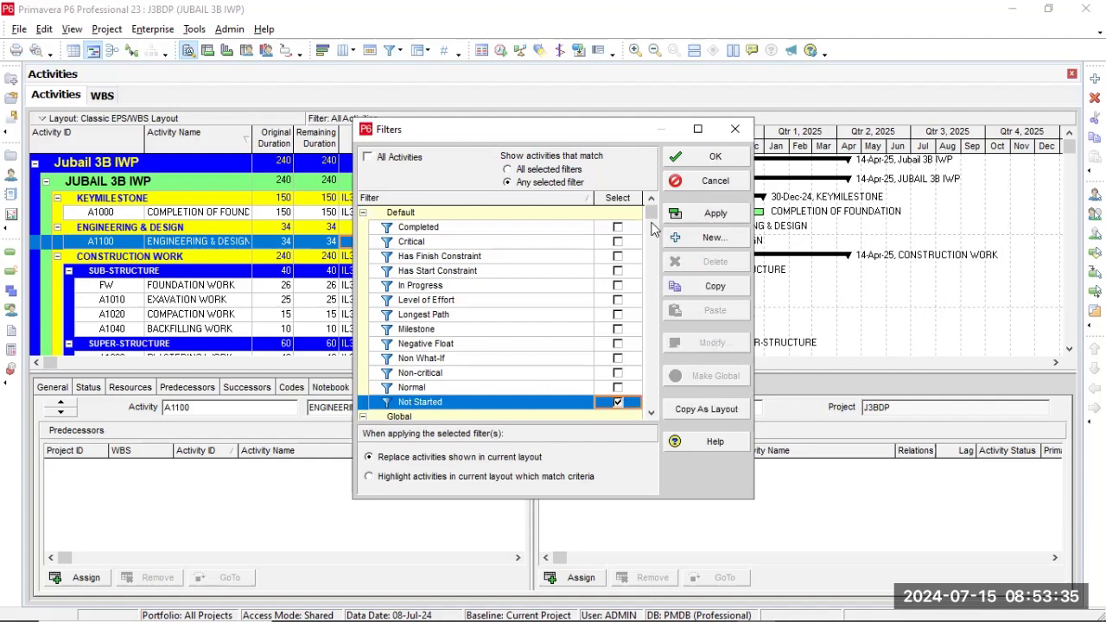
pyautogui.click(709, 216)
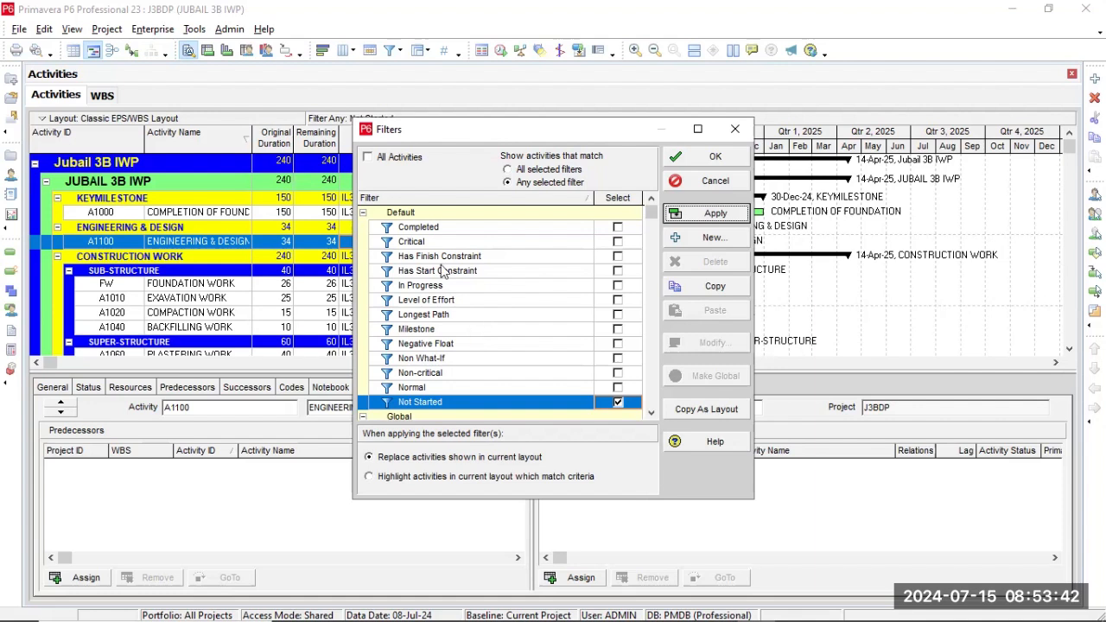
# Add the In Progress and Critical filters to the selection and apply them with activities matching any selected filter.
pyautogui.click(617, 287)
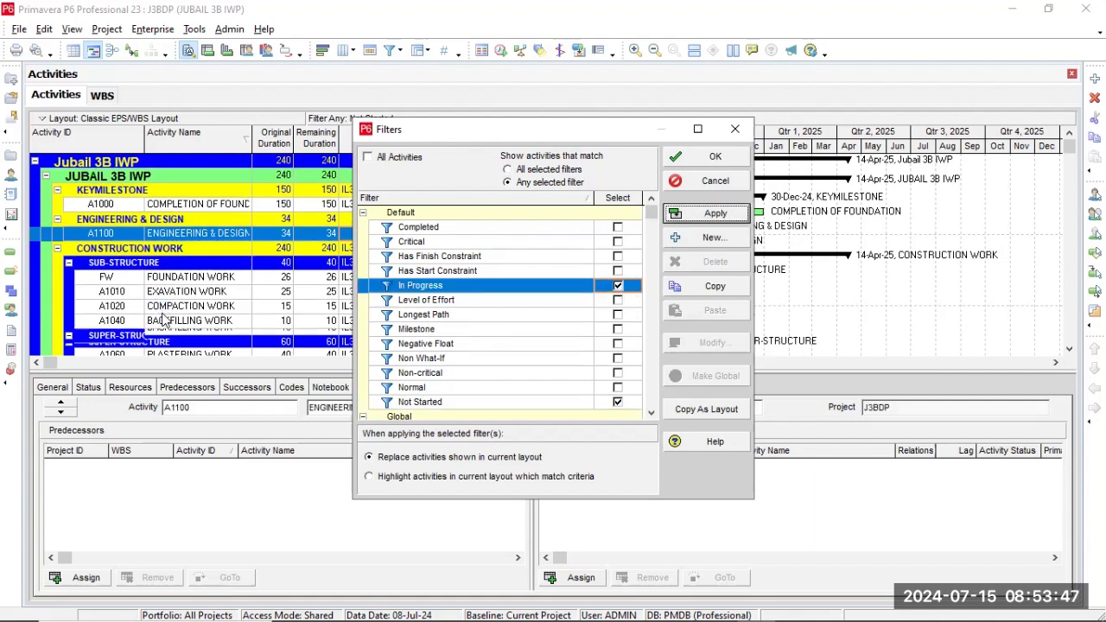
pyautogui.click(509, 243)
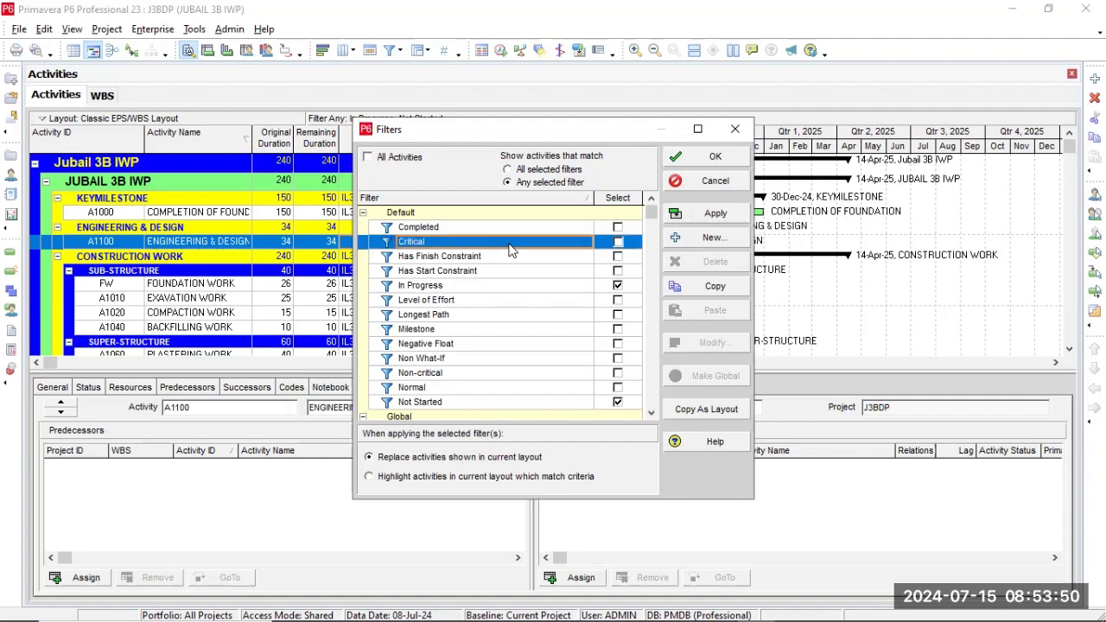
pyautogui.click(617, 242)
pyautogui.click(713, 214)
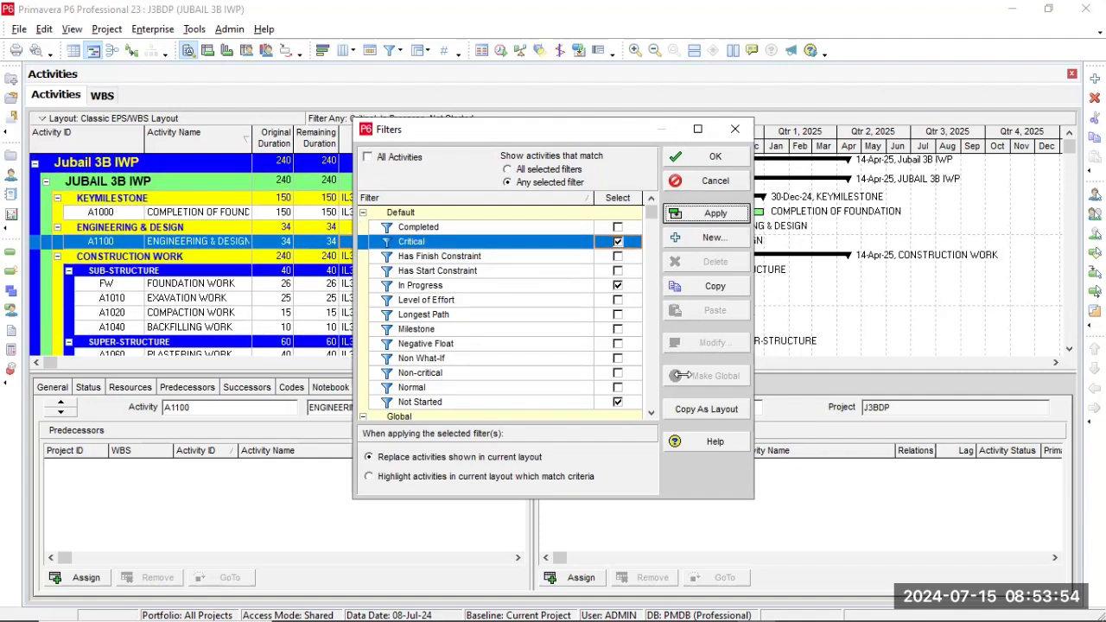
# Clear the Critical, In Progress and Not Started filters, and set activities to match all selected filters.
pyautogui.click(617, 242)
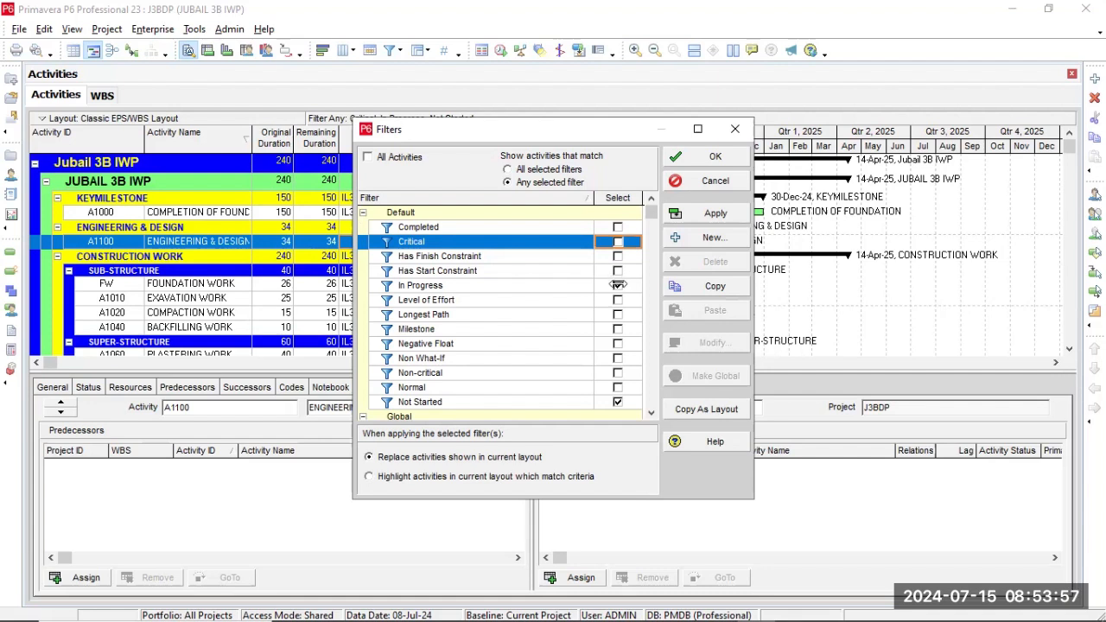
pyautogui.click(617, 285)
pyautogui.click(618, 401)
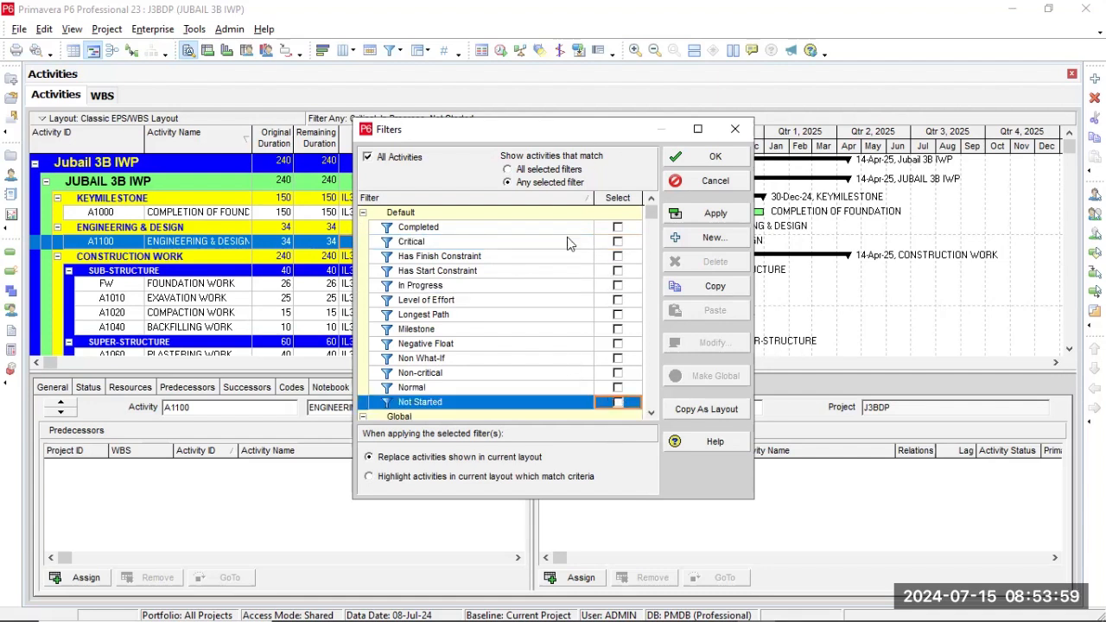
pyautogui.click(516, 169)
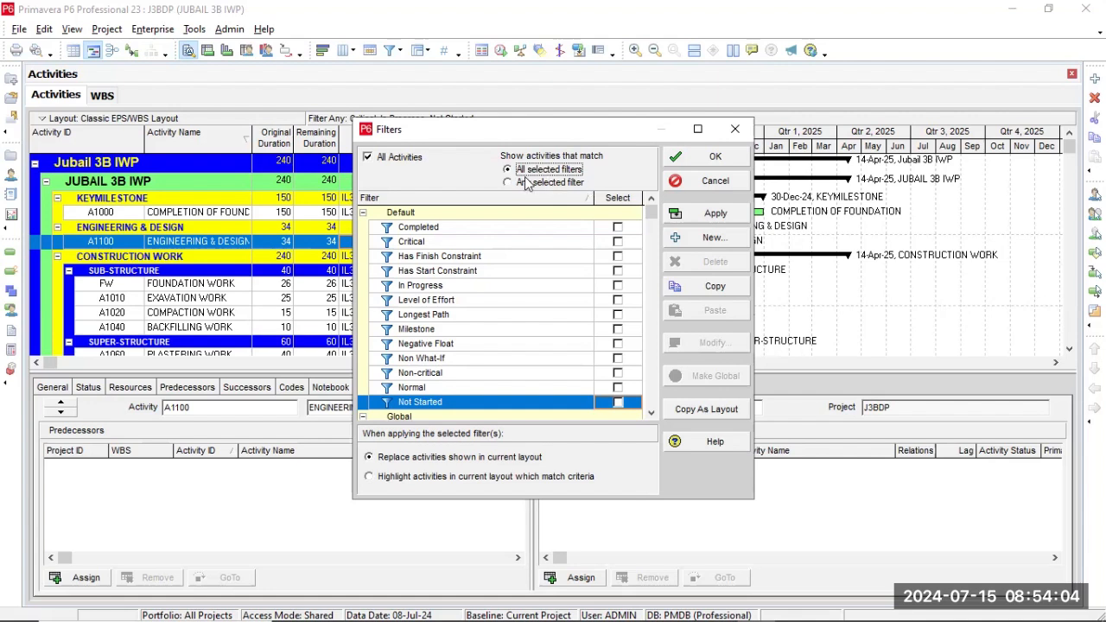
pyautogui.click(619, 273)
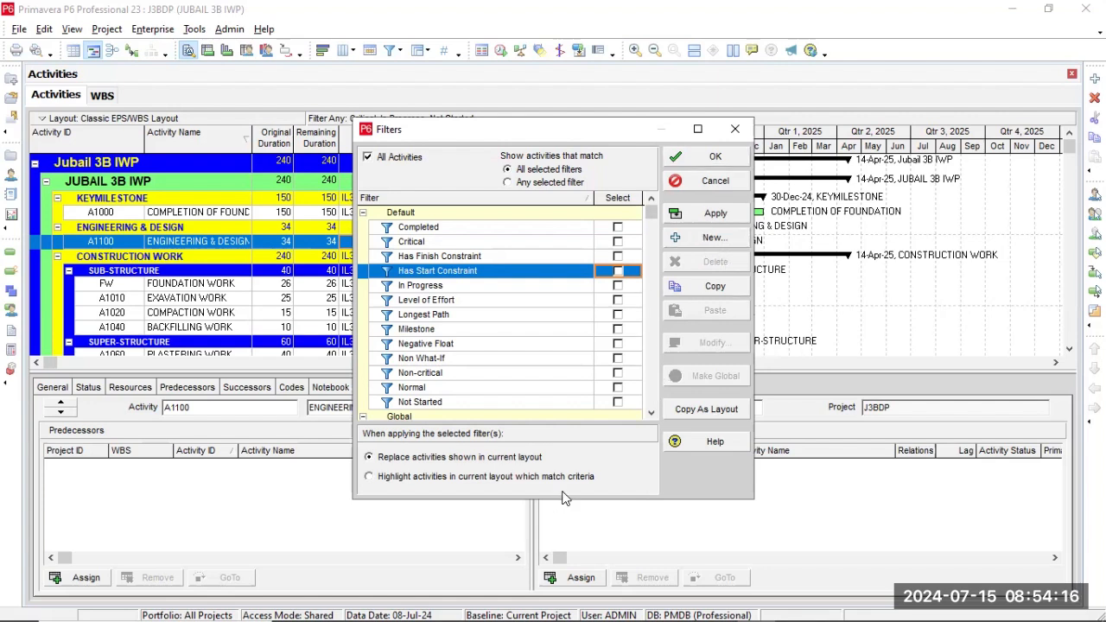
# Highlight the activities in the current layout that match the Not Started filter, and clear that filter again.
pyautogui.click(369, 477)
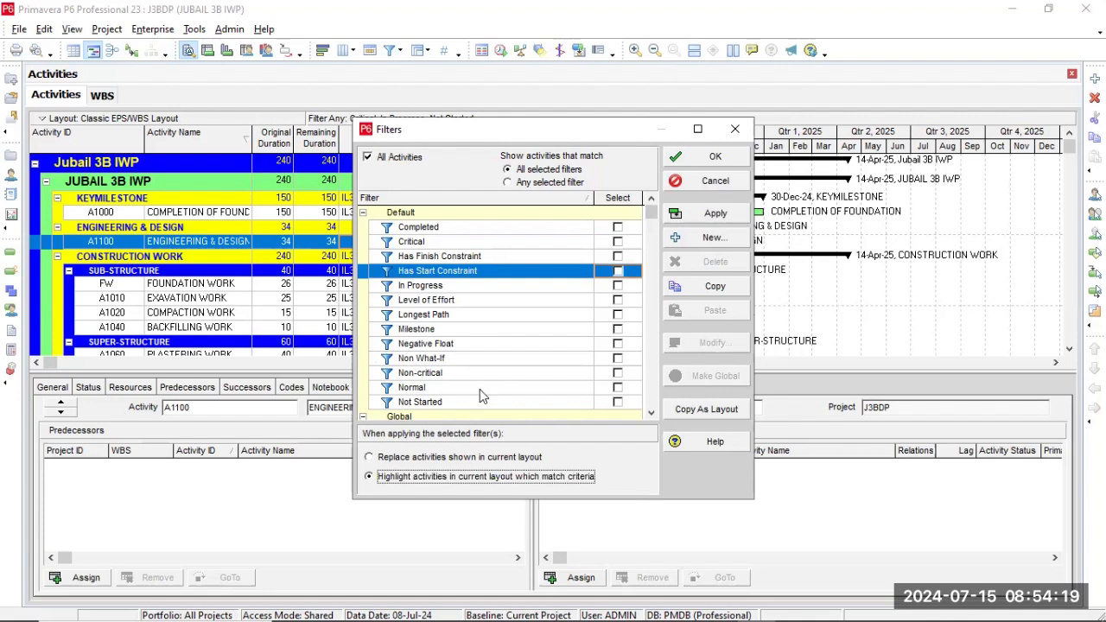
pyautogui.click(618, 401)
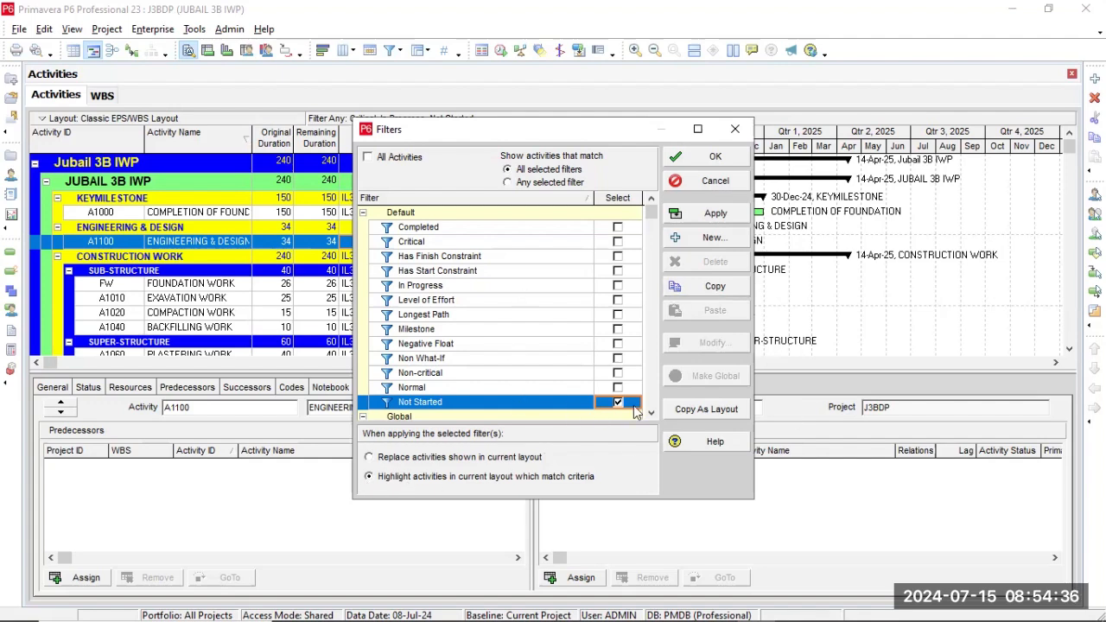
pyautogui.click(716, 214)
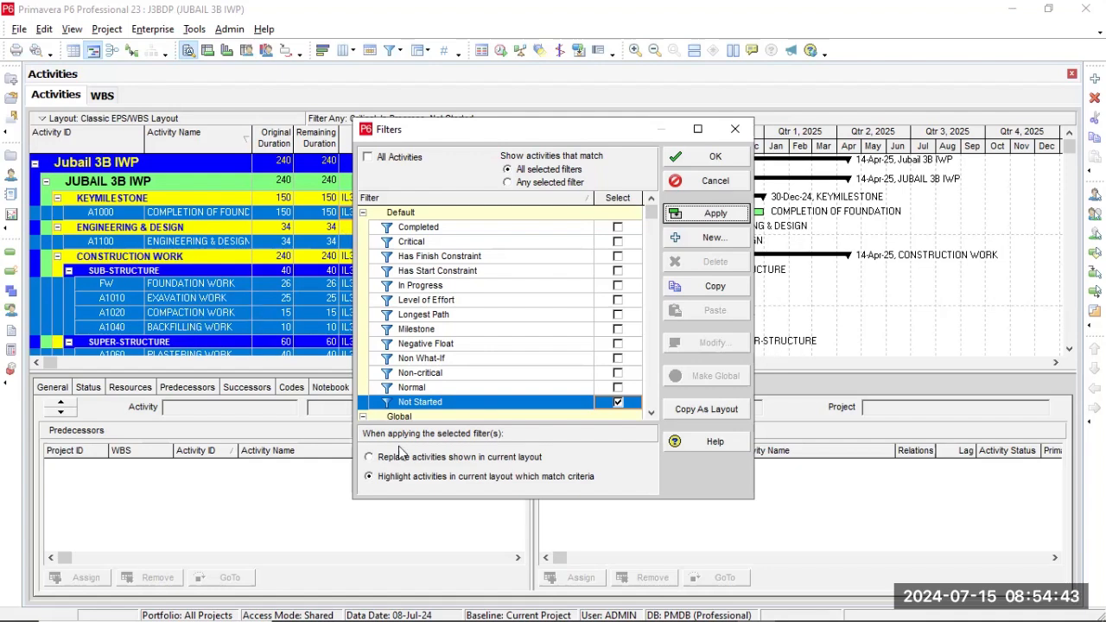
pyautogui.click(618, 402)
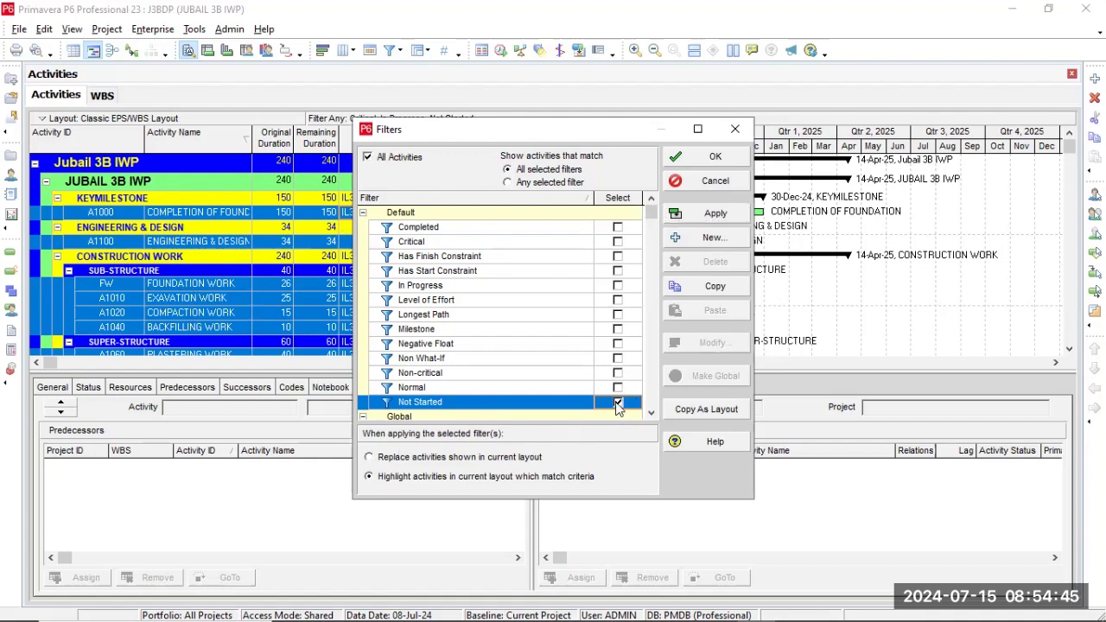
# Create a new activity filter with Finish as the parameter of its condition.
pyautogui.click(704, 237)
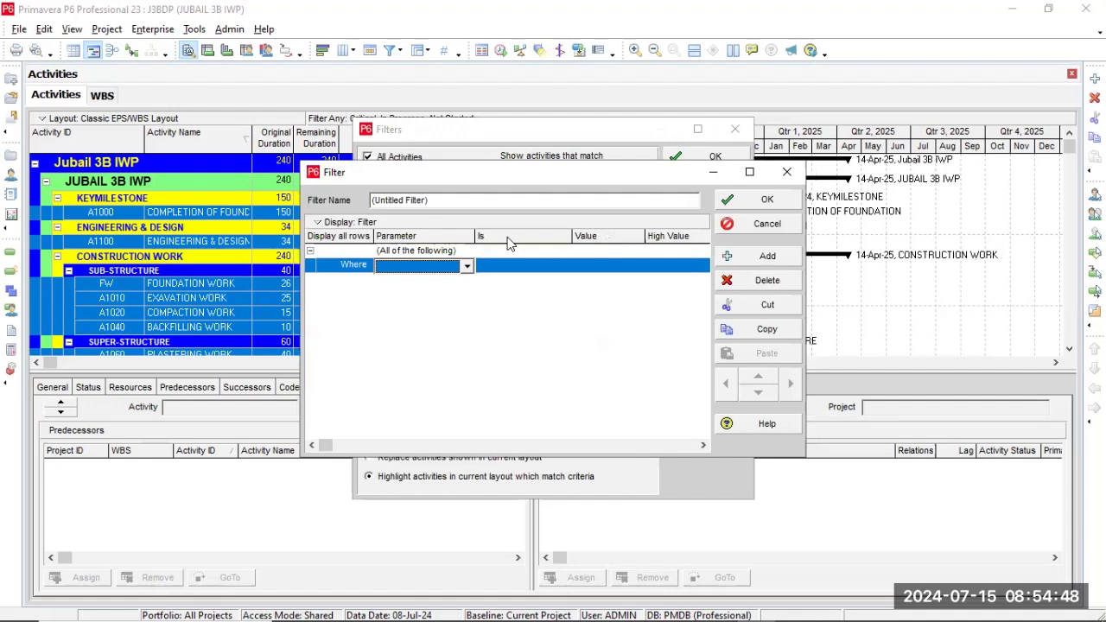
pyautogui.click(468, 268)
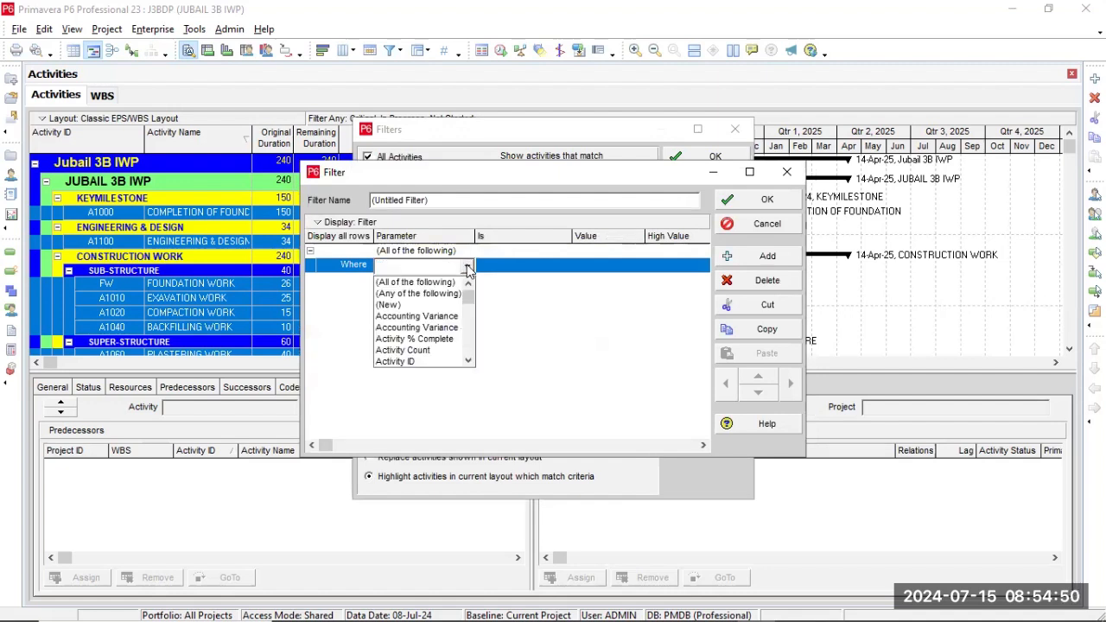
pyautogui.moveTo(469, 292); pyautogui.dragTo(469, 323)
pyautogui.click(432, 350)
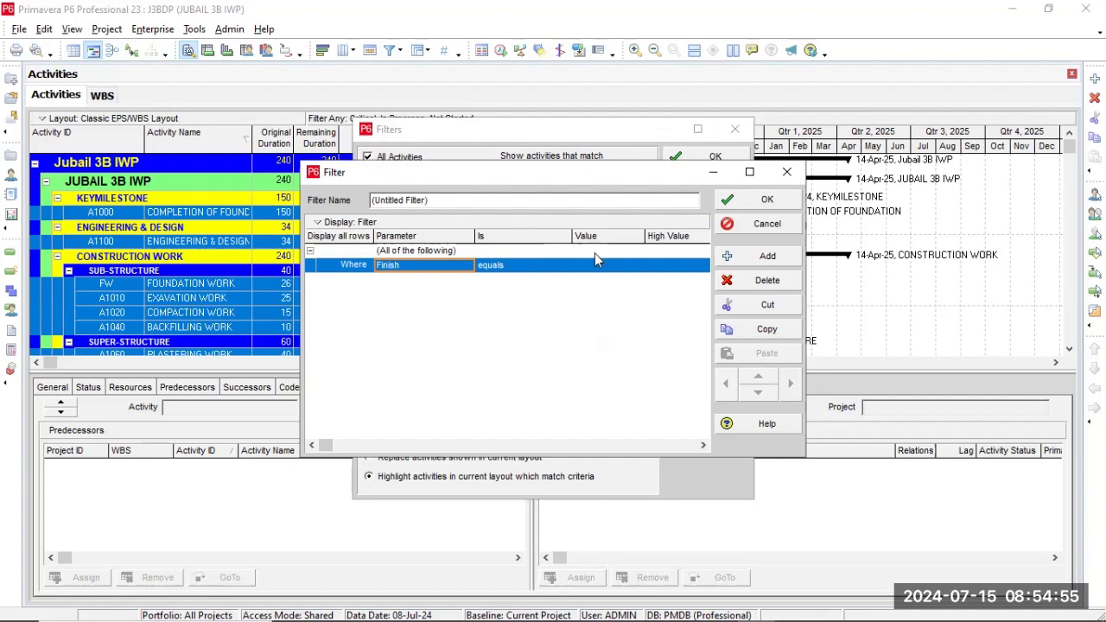
# Set the value of the filter's Finish condition to the custom date 01-Jul-24.
pyautogui.click(595, 253)
pyautogui.click(594, 262)
pyautogui.click(594, 262)
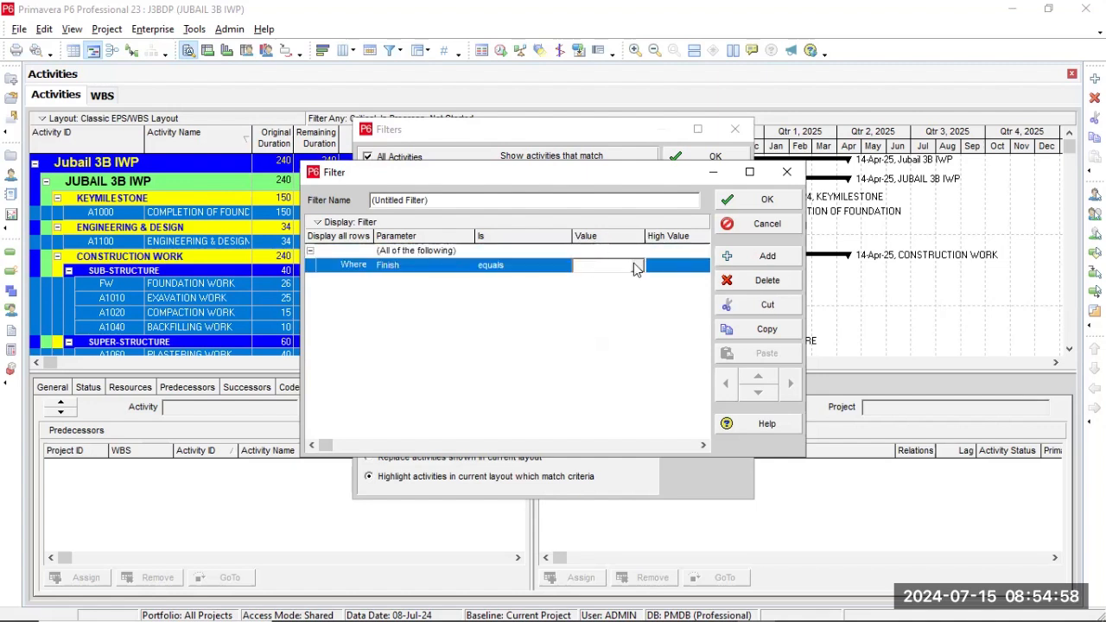
pyautogui.click(636, 266)
pyautogui.click(695, 396)
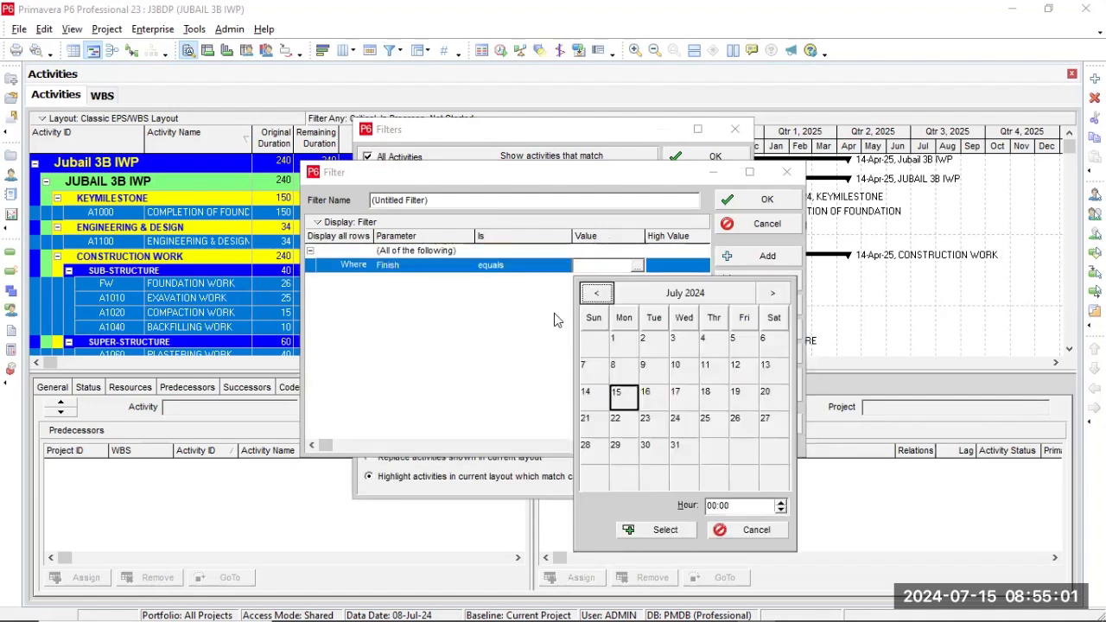
pyautogui.click(624, 339)
pyautogui.click(658, 529)
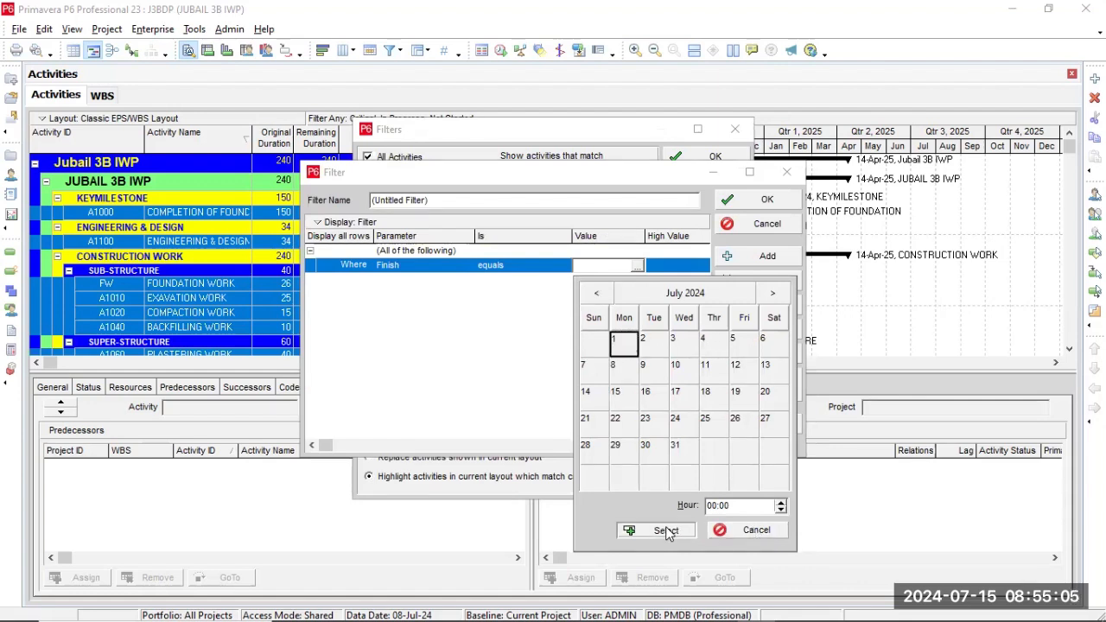
# Try to enter a high value for the Finish condition, and save the untitled filter.
pyautogui.click(676, 268)
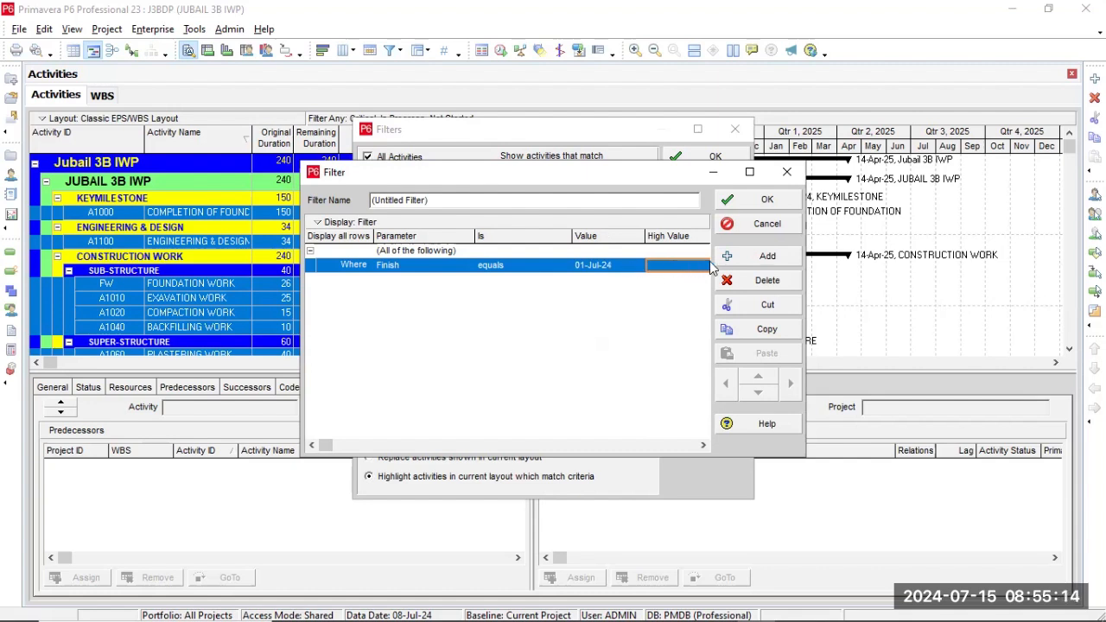
pyautogui.click(687, 223)
pyautogui.click(686, 250)
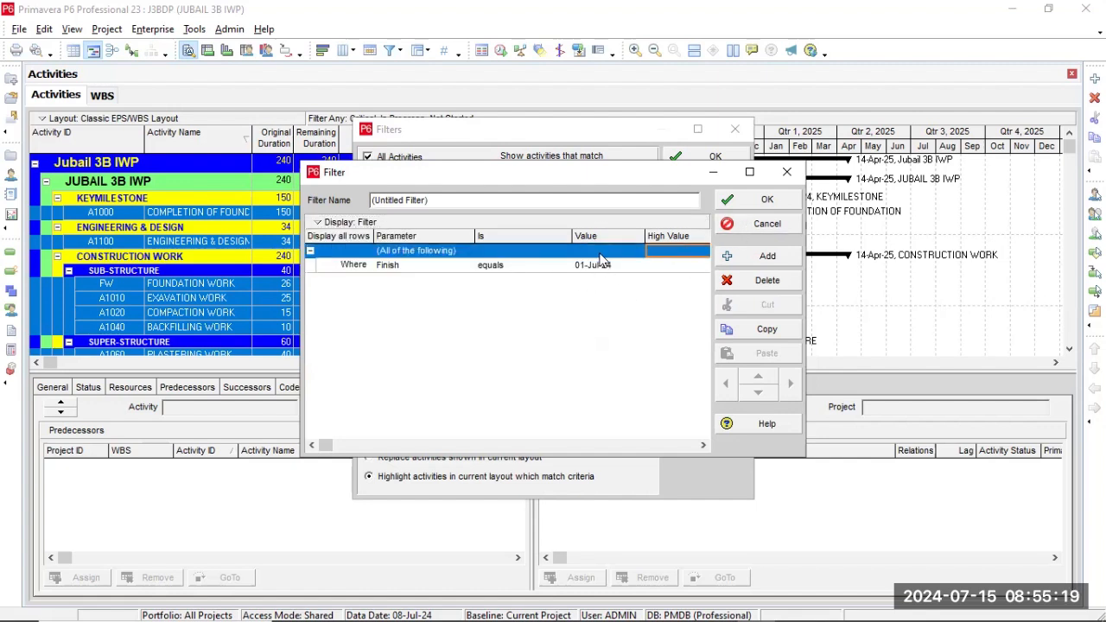
pyautogui.click(700, 266)
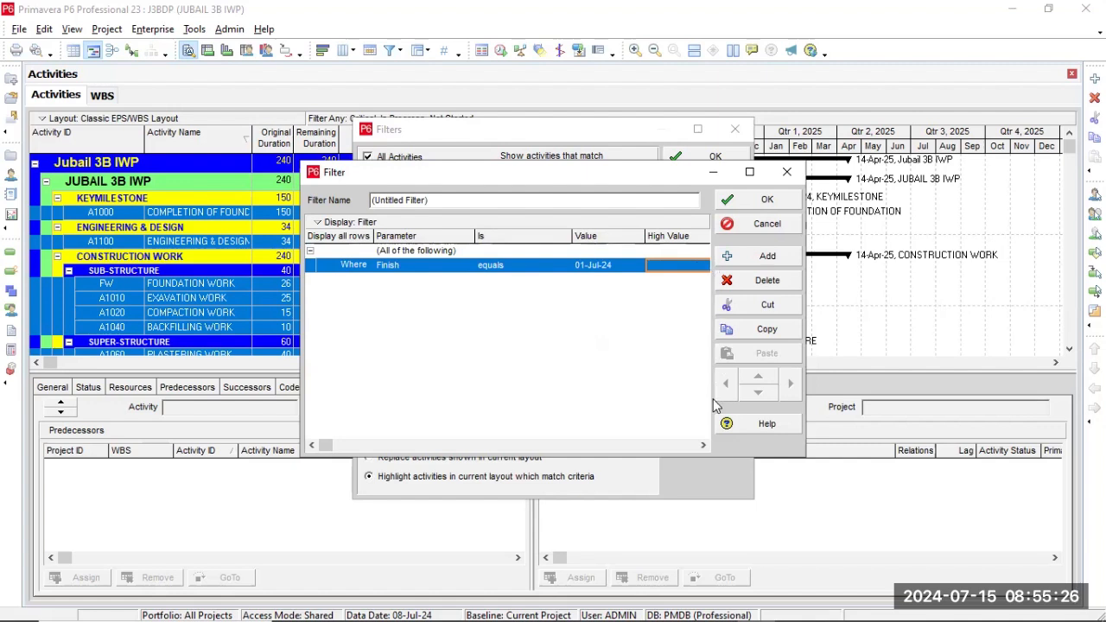
pyautogui.click(702, 446)
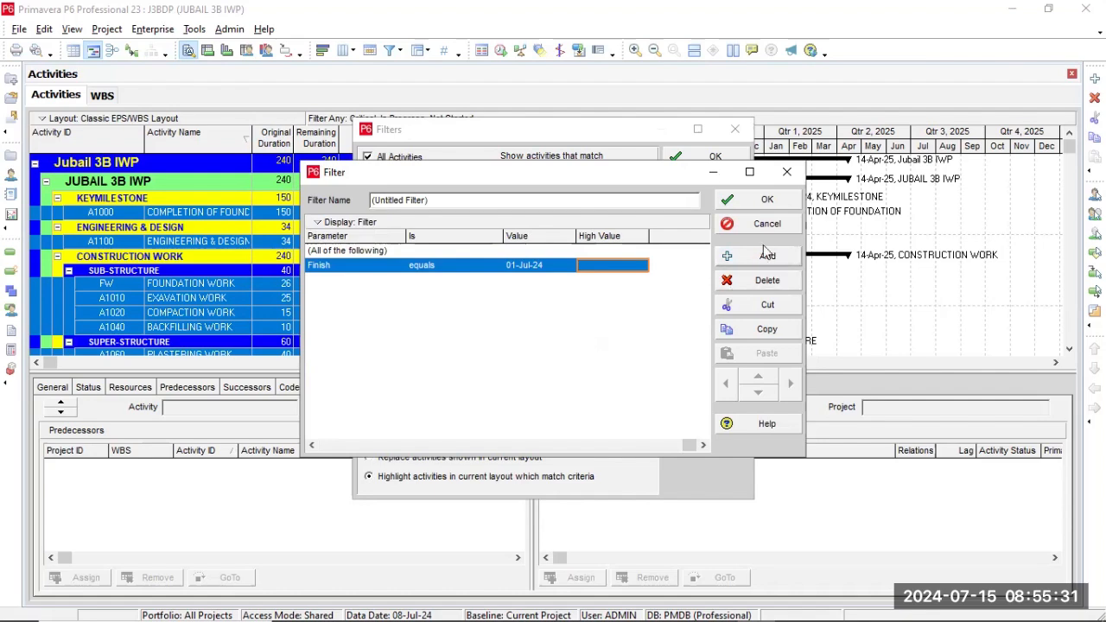
pyautogui.click(757, 201)
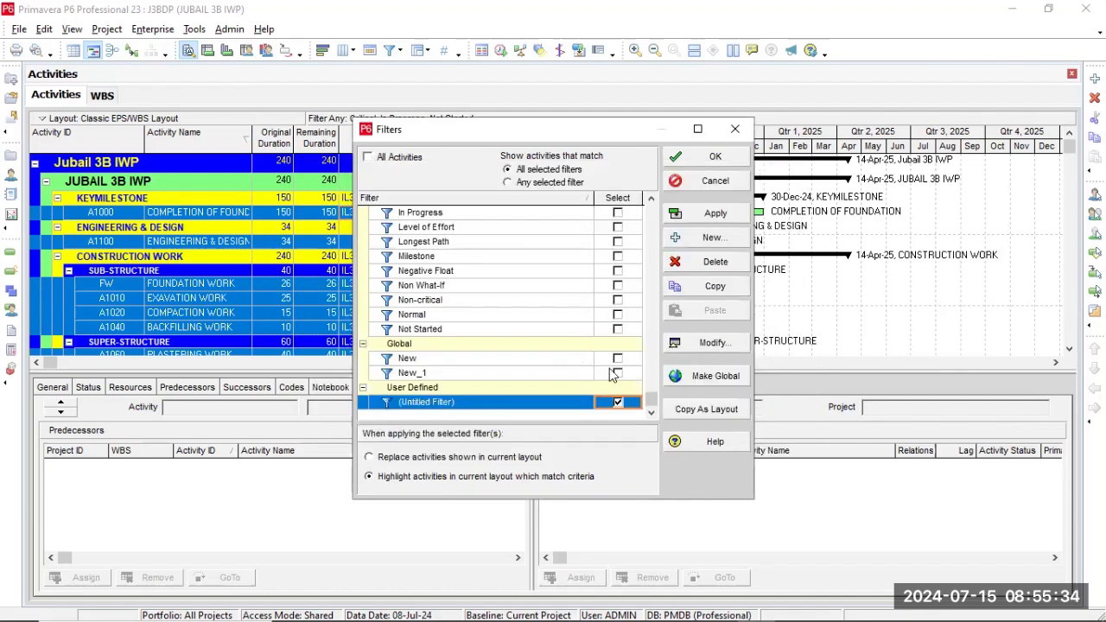
# Reopen the untitled user-defined filter and change its Finish condition to "is within range of".
pyautogui.doubleClick(458, 403)
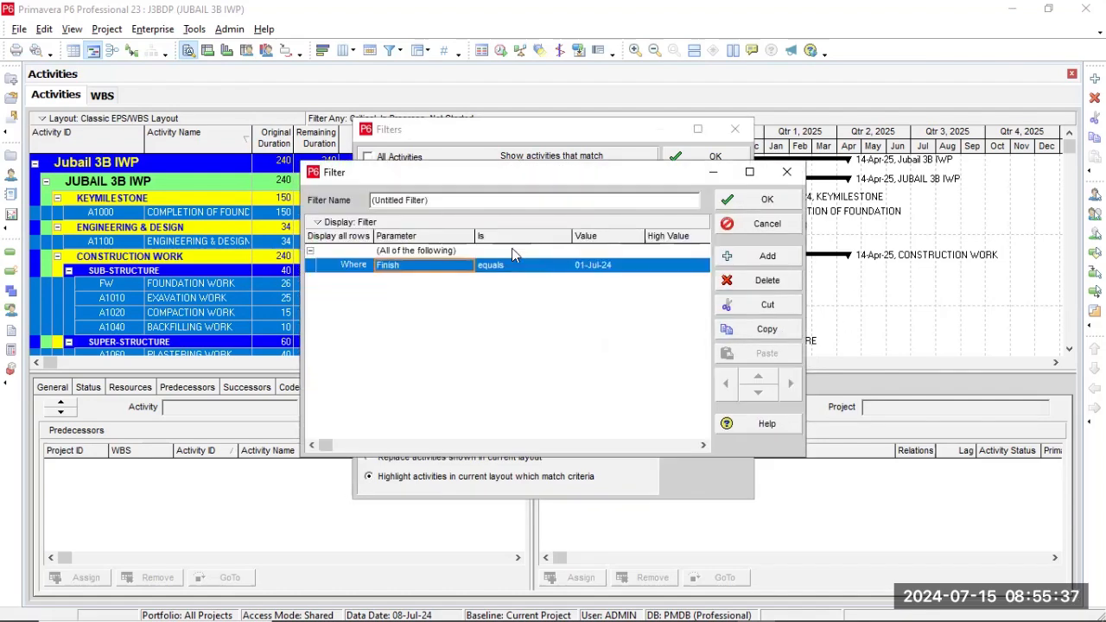
pyautogui.click(673, 264)
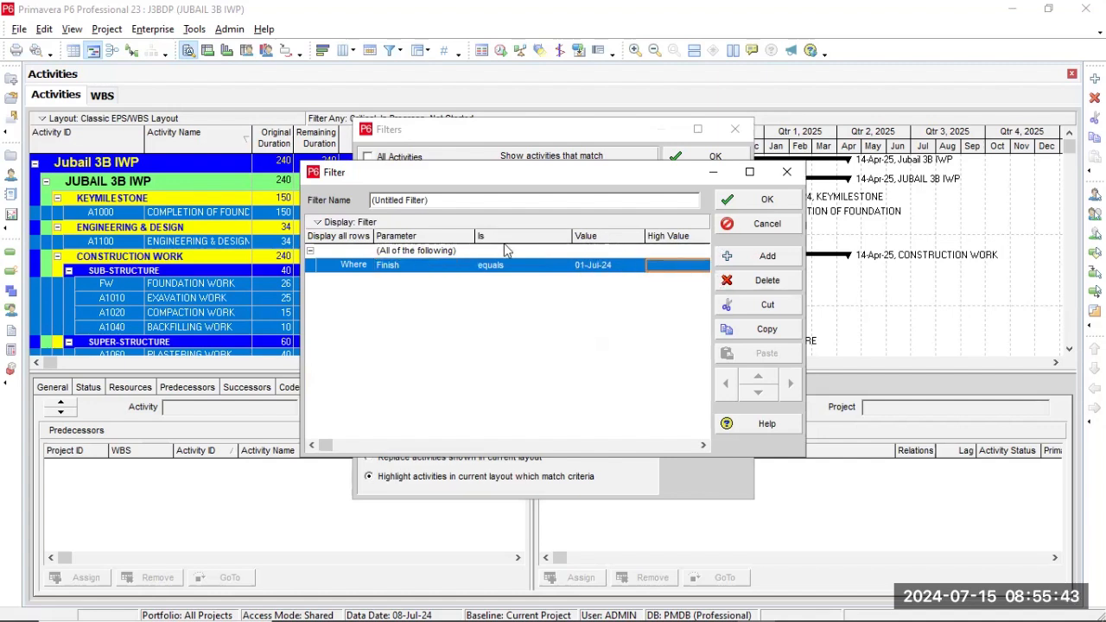
pyautogui.click(490, 268)
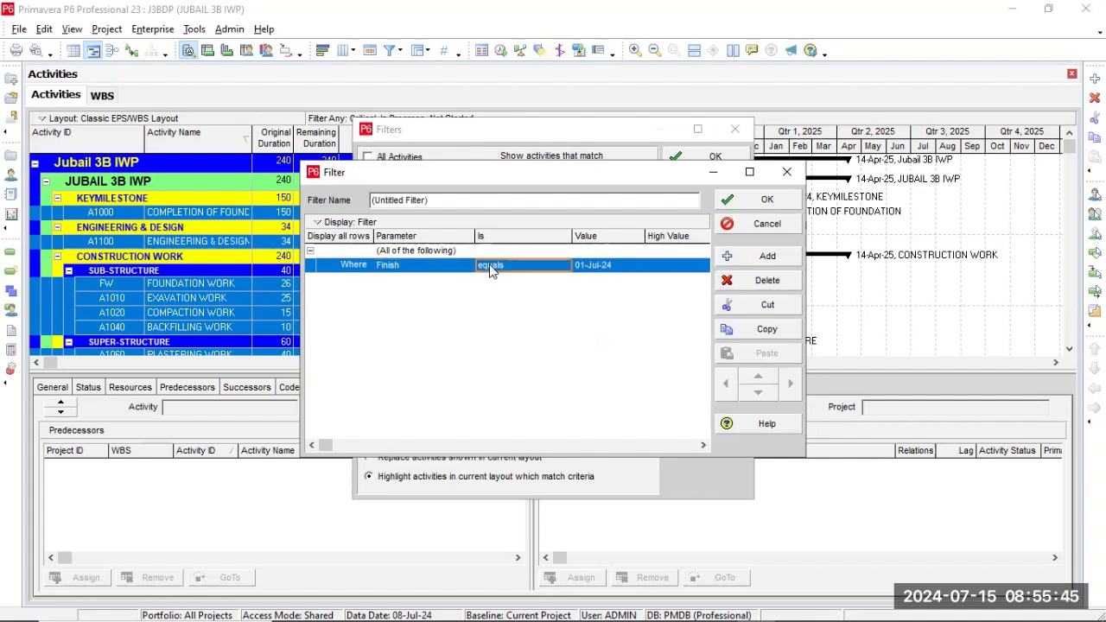
pyautogui.click(553, 266)
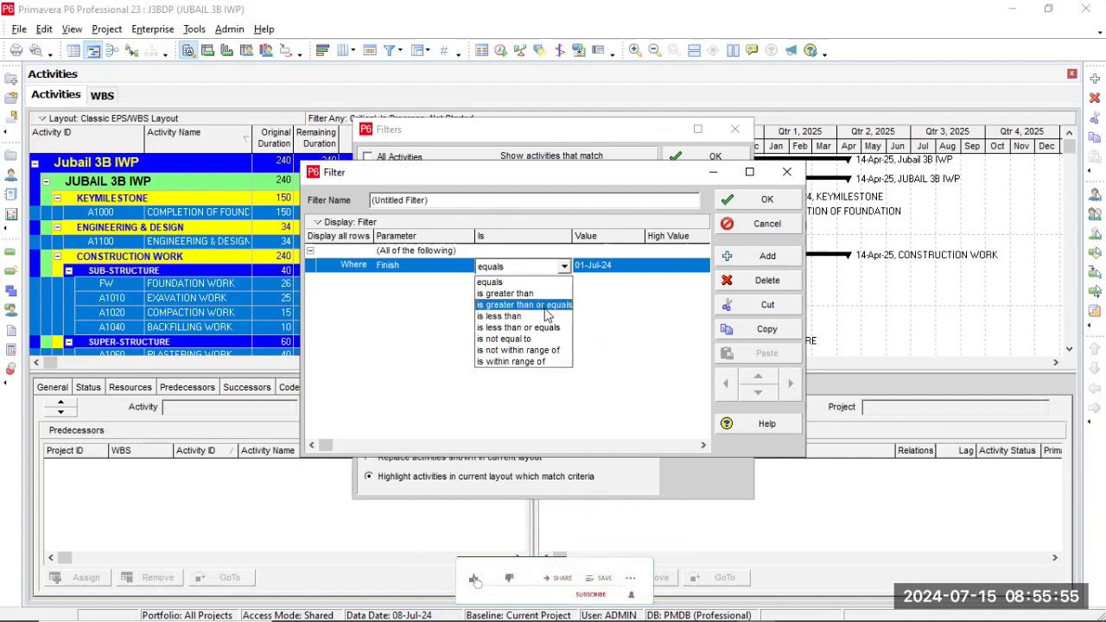
pyautogui.click(518, 361)
# Set the high value of the Finish range to the custom date 24-Jul-24 and save the filter.
pyautogui.click(685, 267)
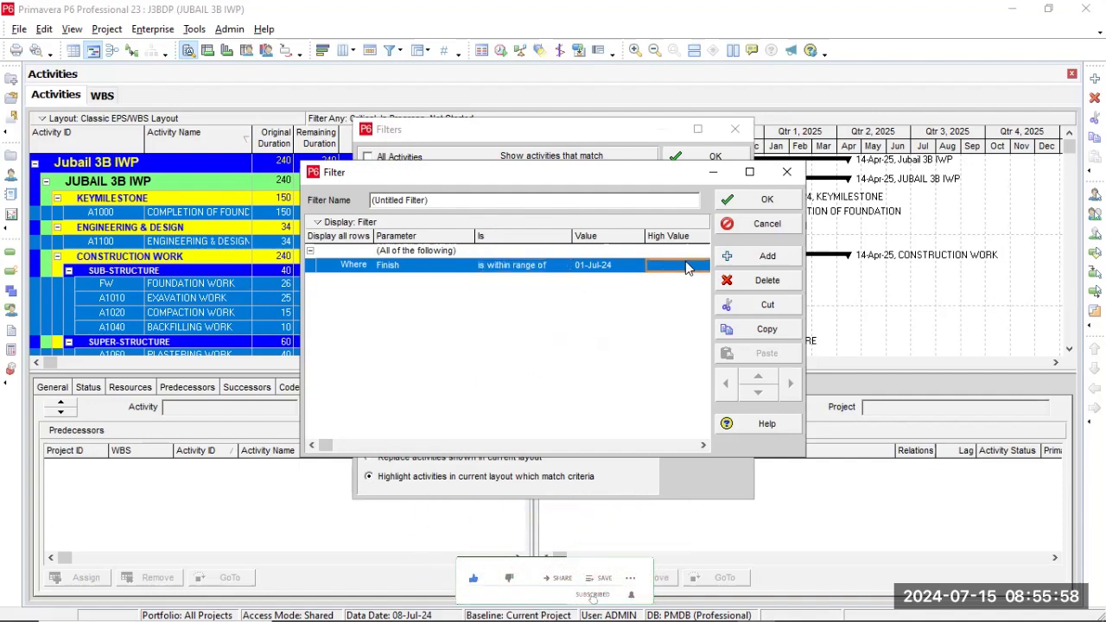
pyautogui.click(701, 266)
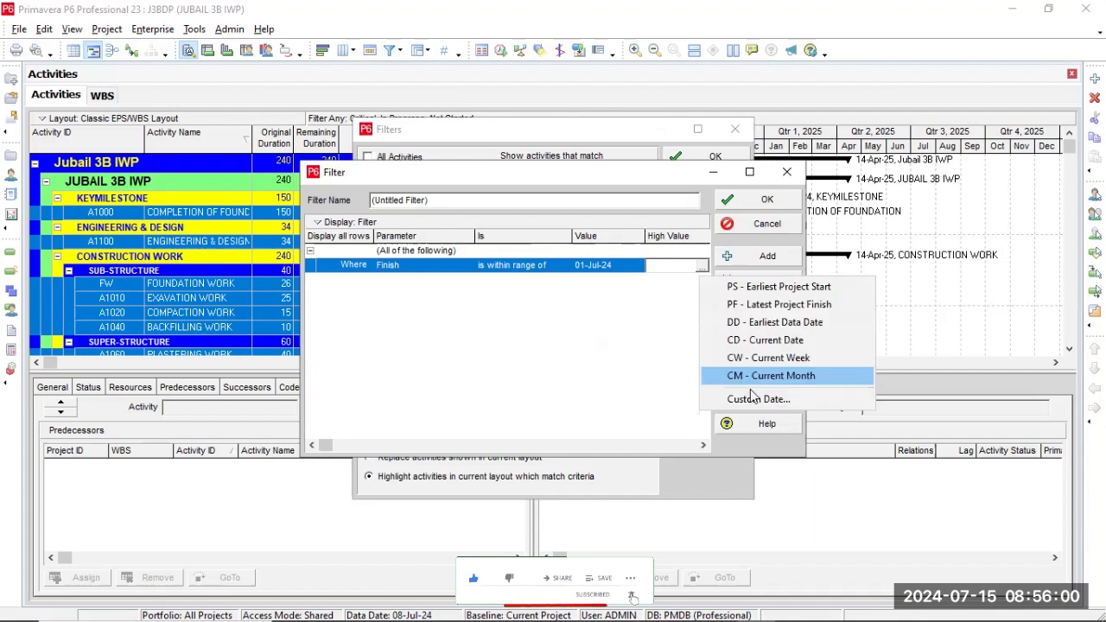
pyautogui.click(752, 398)
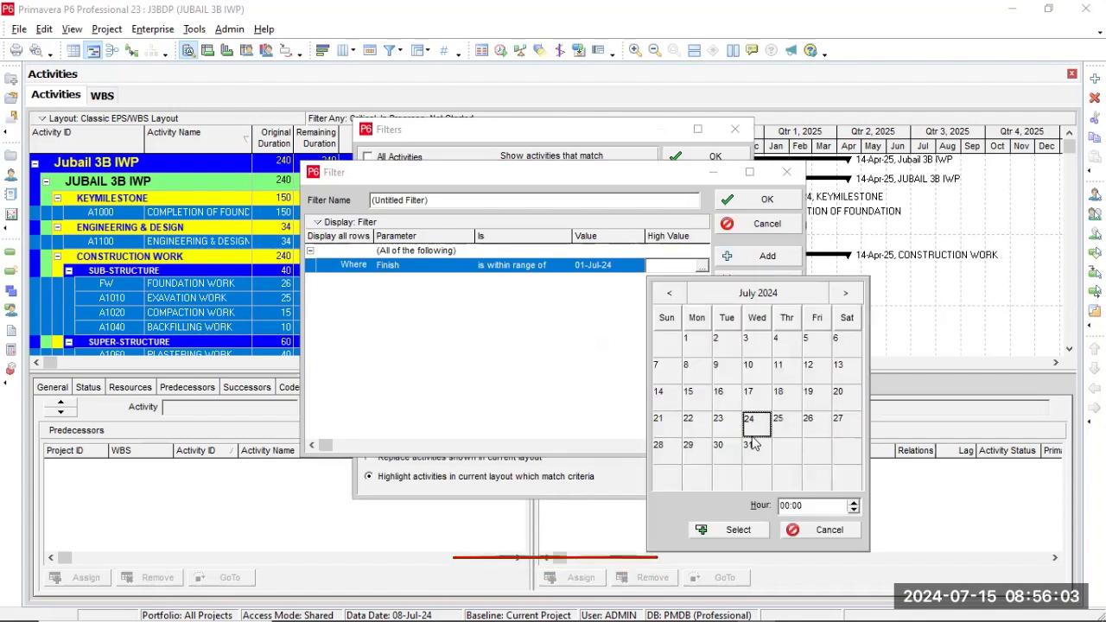
pyautogui.click(733, 529)
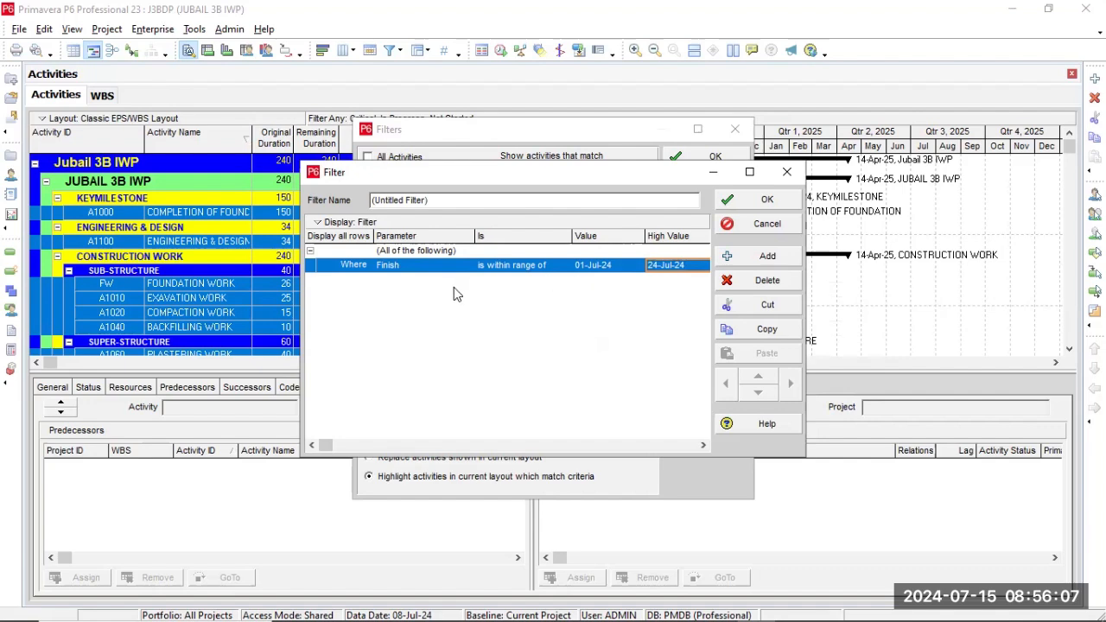
pyautogui.click(764, 206)
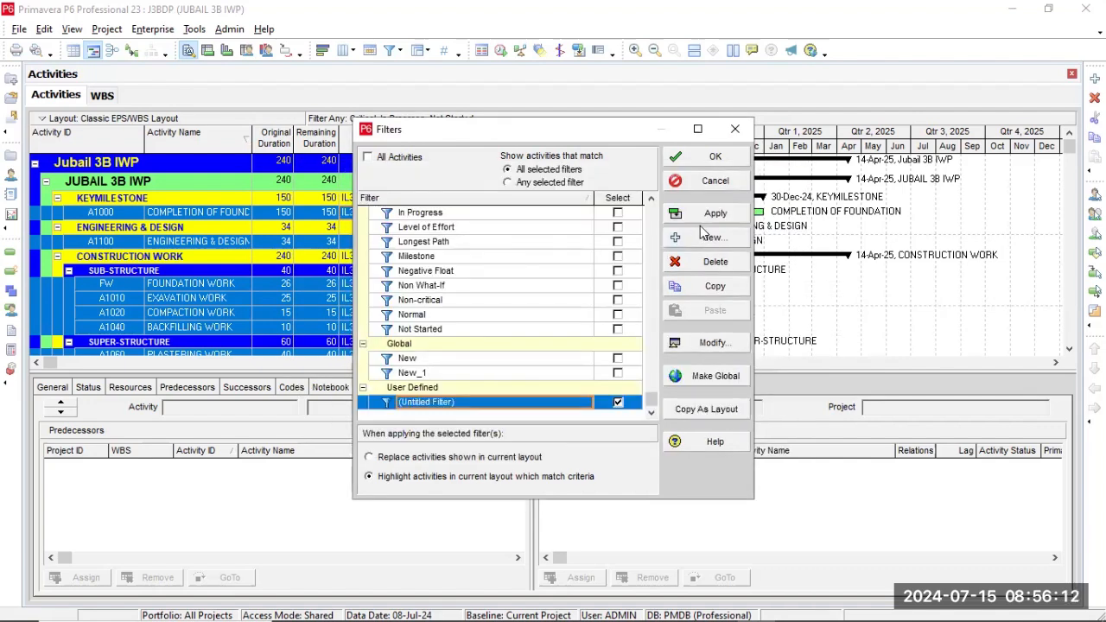
# Apply the untitled filter as a highlight, and reapply it so it replaces the activities shown in the current layout.
pyautogui.click(710, 214)
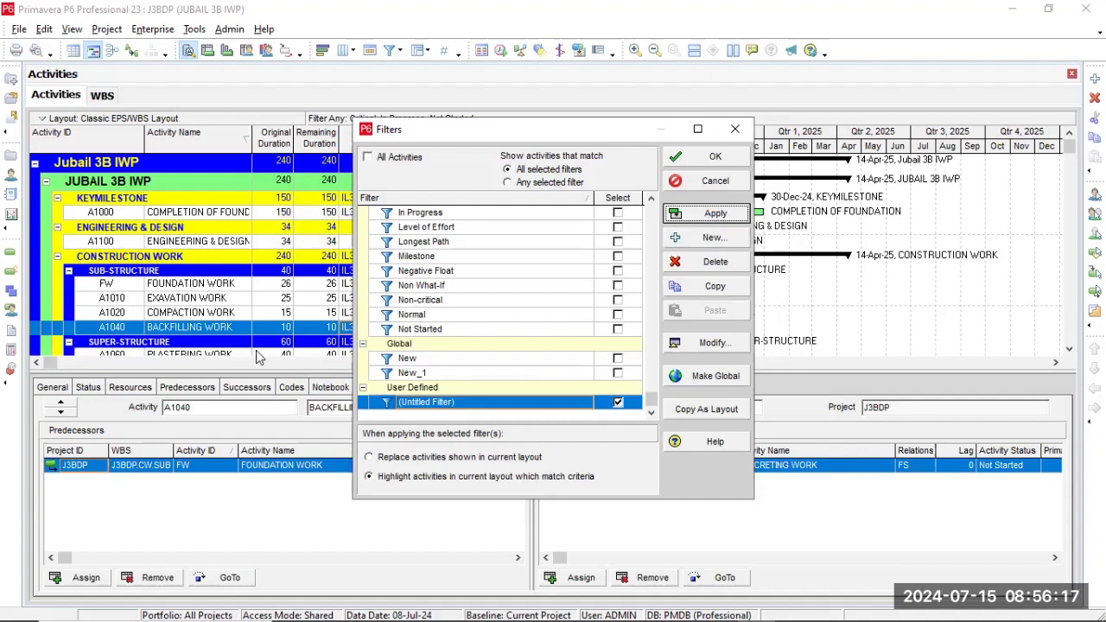
pyautogui.click(369, 457)
pyautogui.click(715, 215)
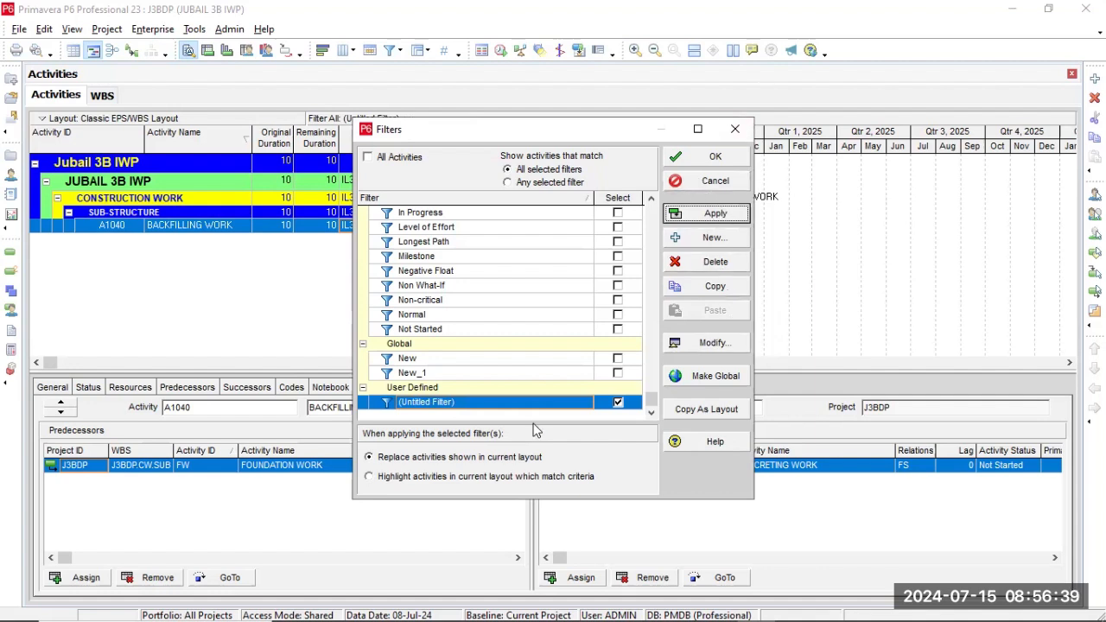
# Clear the untitled filter and close the filter settings with All Activities shown.
pyautogui.click(618, 402)
pyautogui.click(618, 403)
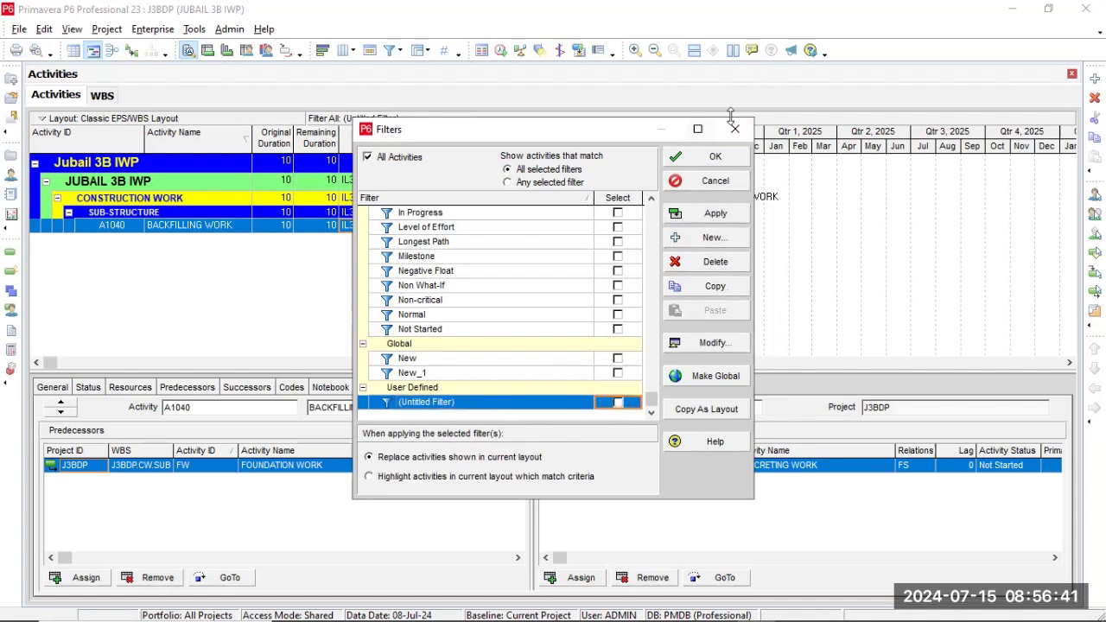
pyautogui.click(713, 158)
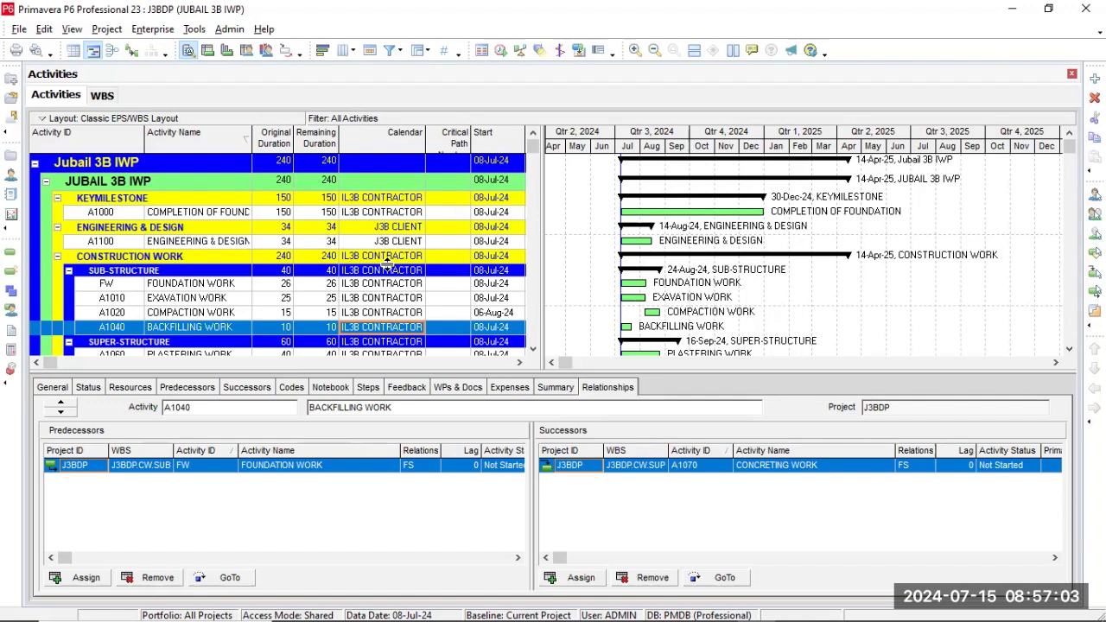
pyautogui.click(440, 509)
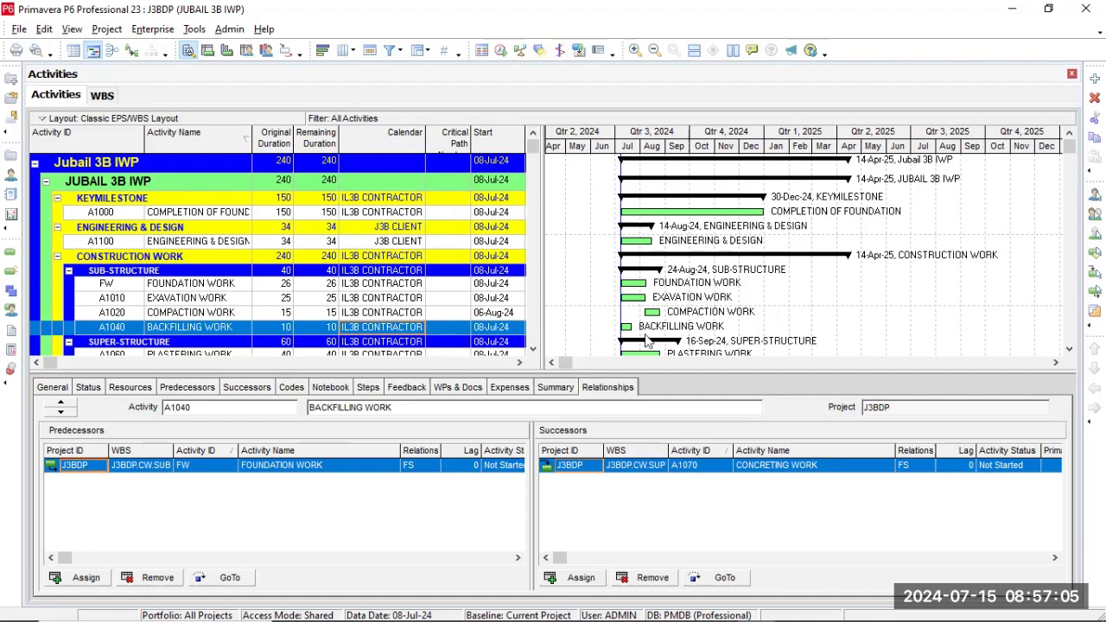